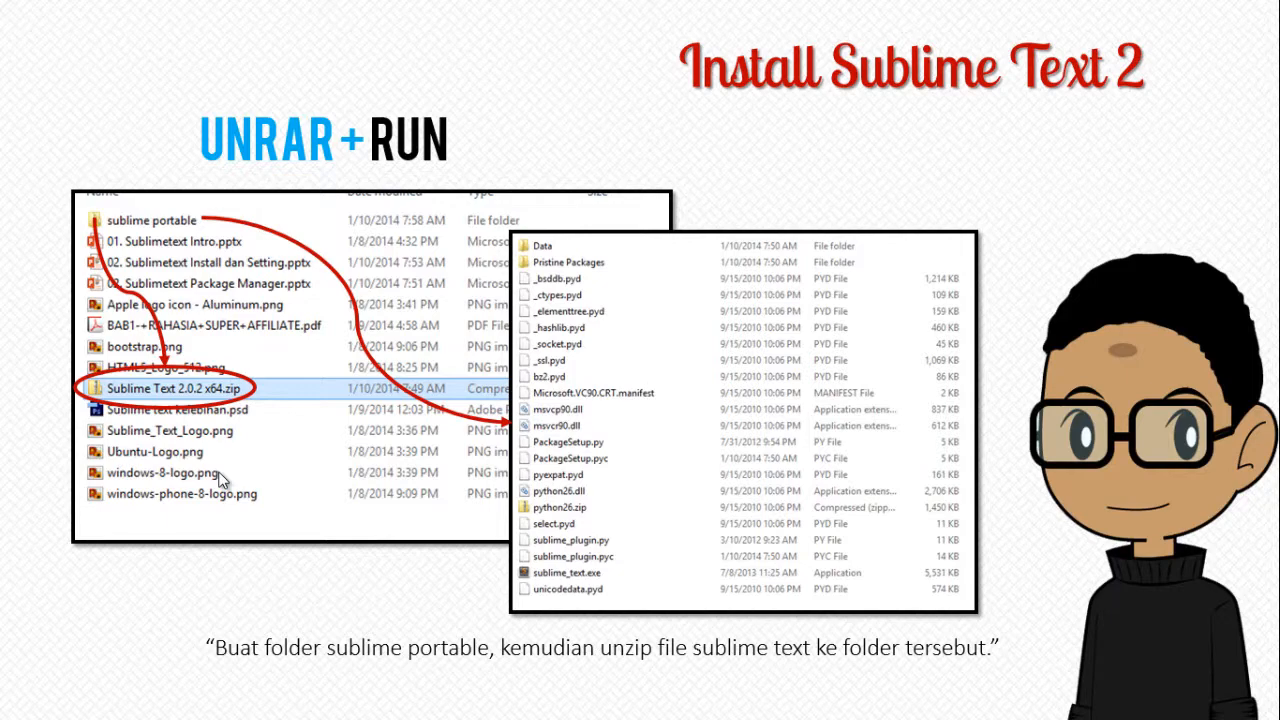
Advance the slide show to the Tampilan Awal slide and switch to the Sublime Text 2 window.
{"action": "left_click", "coordinate": [219, 473]}
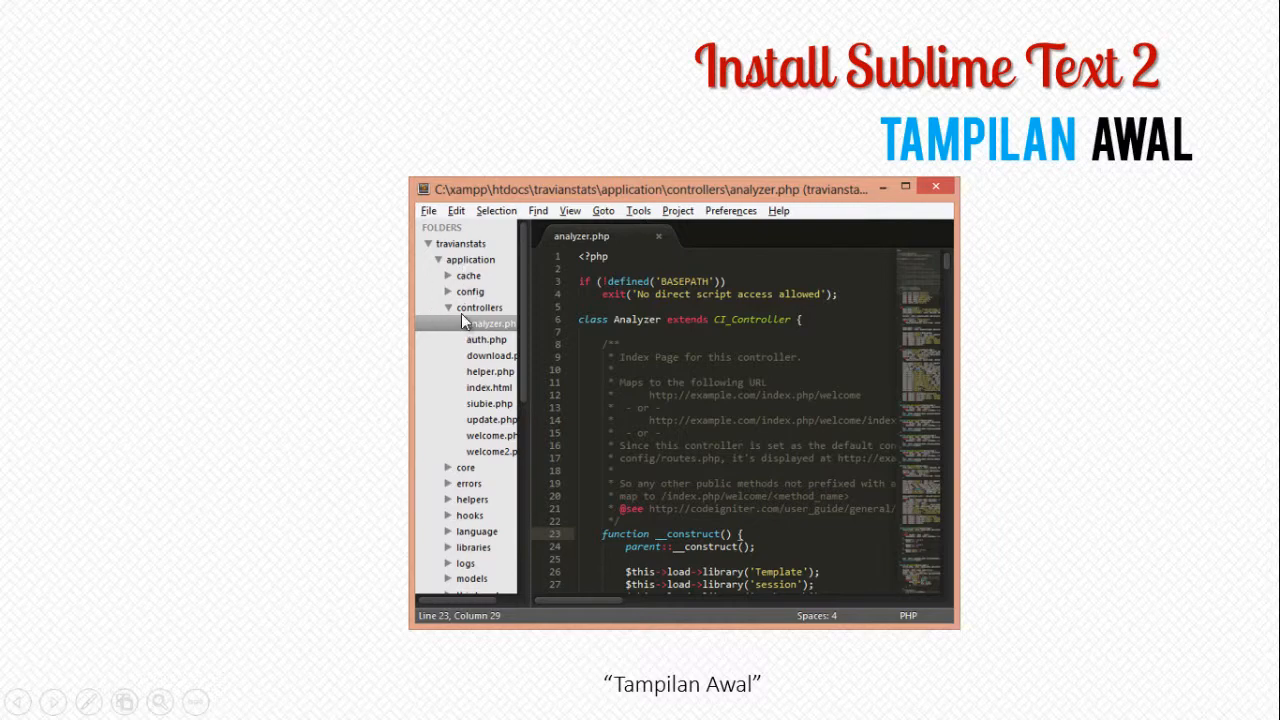
{"action": "key", "text": "alt+Tab"}
{"action": "key", "text": "Tab"}
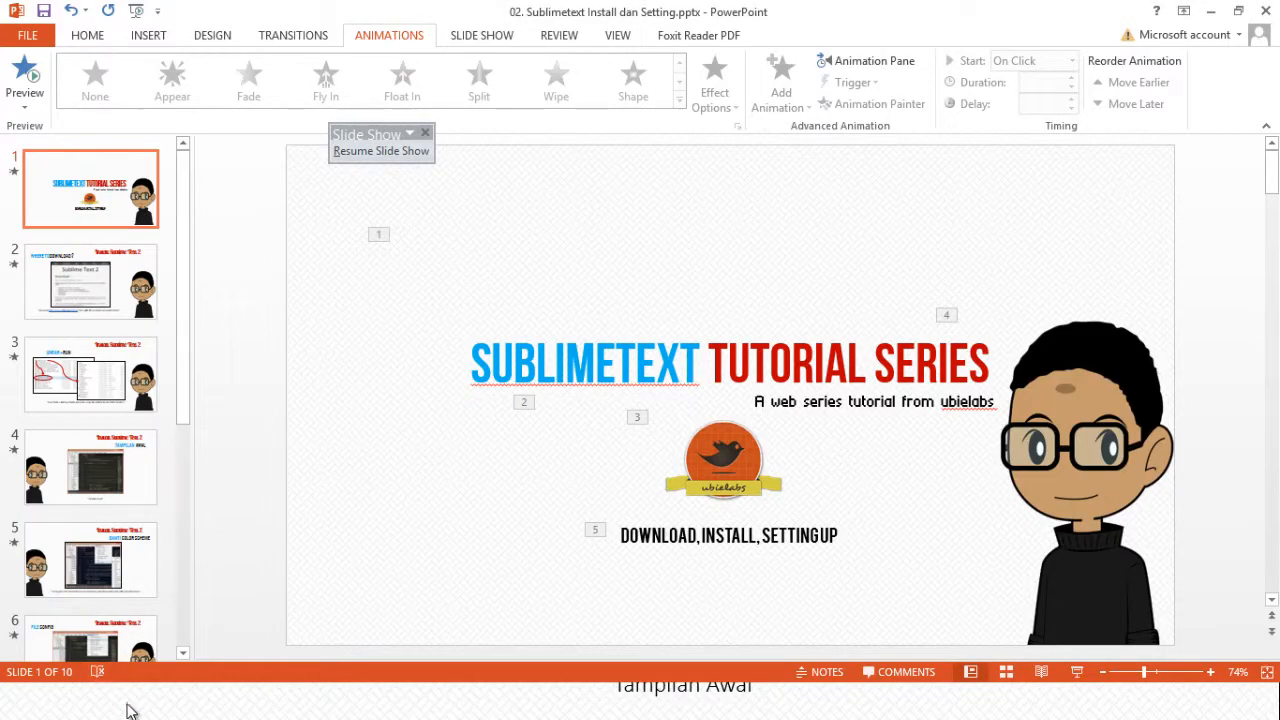
{"action": "key", "text": "alt+Tab"}
{"action": "key", "text": "Tab"}
{"action": "key", "text": "Tab"}
{"action": "key", "text": "Tab"}
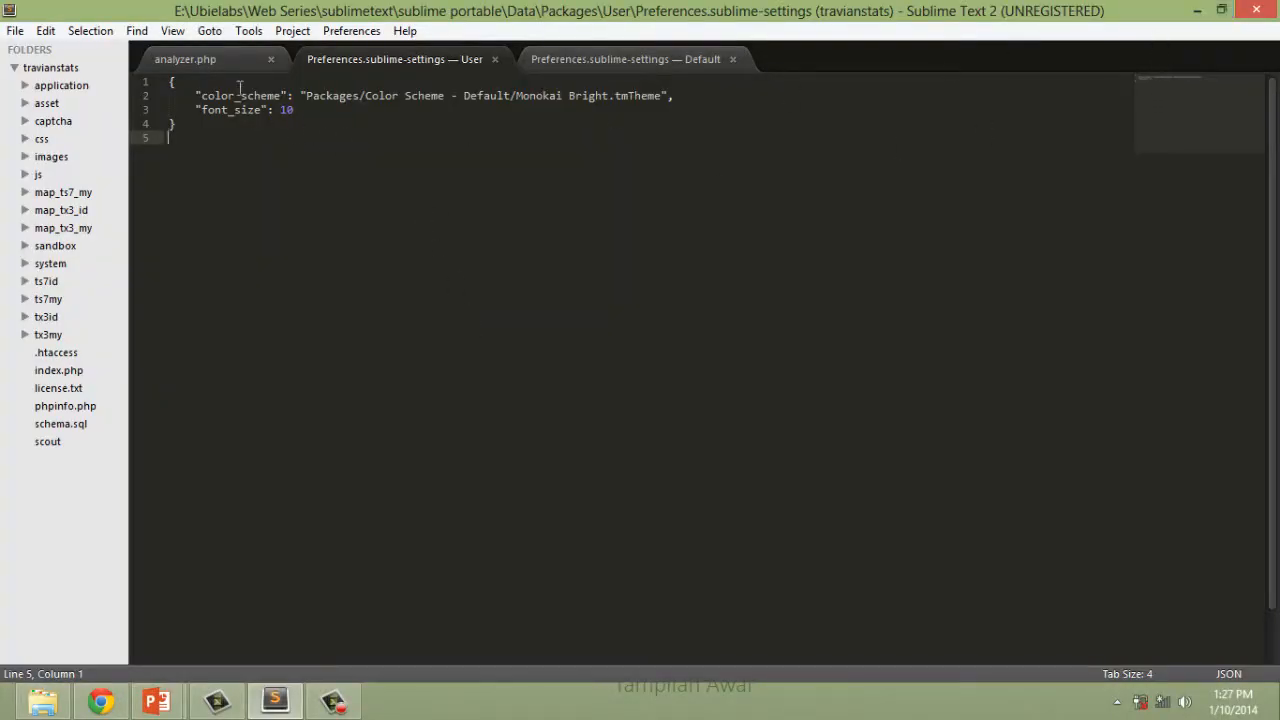
Bring analyzer.php into view and look through its code.
{"action": "left_click", "coordinate": [214, 63]}
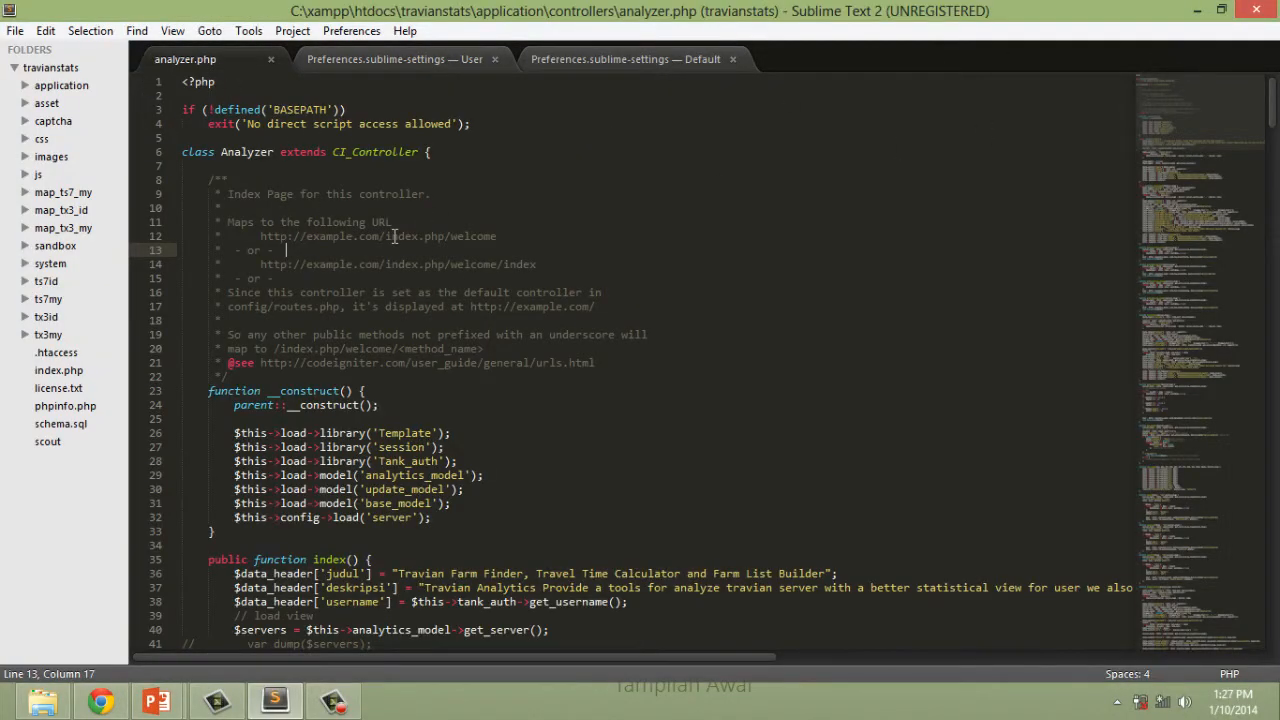
{"action": "scroll", "coordinate": [395, 236], "scroll_direction": "down", "scroll_amount": 6}
{"action": "scroll", "coordinate": [395, 236], "scroll_direction": "down", "scroll_amount": 5}
{"action": "scroll", "coordinate": [393, 240], "scroll_direction": "up", "scroll_amount": 11}
Close the user and default Preferences.sublime-settings files, leaving only analyzer.php open.
{"action": "left_click", "coordinate": [364, 66]}
{"action": "key", "text": "ctrl+w"}
{"action": "left_click", "coordinate": [364, 67]}
{"action": "key", "text": "ctrl+w"}
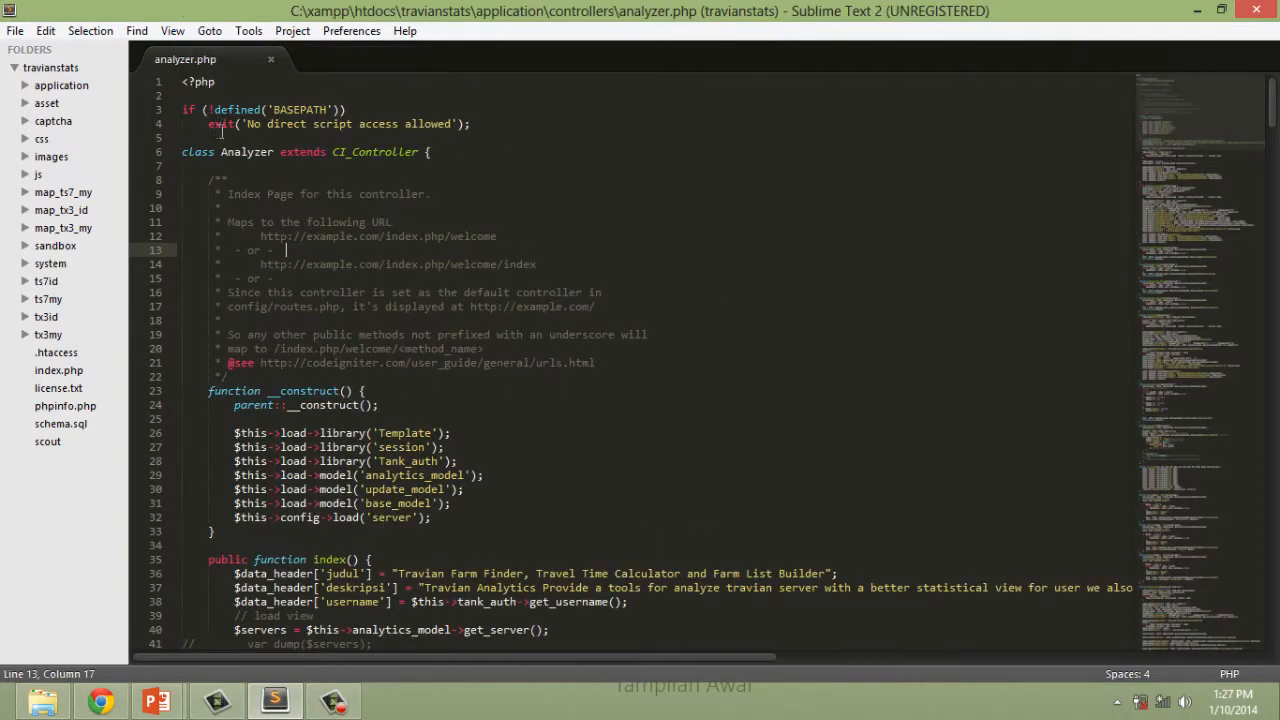
Look over the analyzer.php code and return to the PowerPoint slide show.
{"action": "scroll", "coordinate": [229, 169], "scroll_direction": "down", "scroll_amount": 4}
{"action": "scroll", "coordinate": [300, 170], "scroll_direction": "up", "scroll_amount": 4}
{"action": "key", "text": "alt+Tab"}
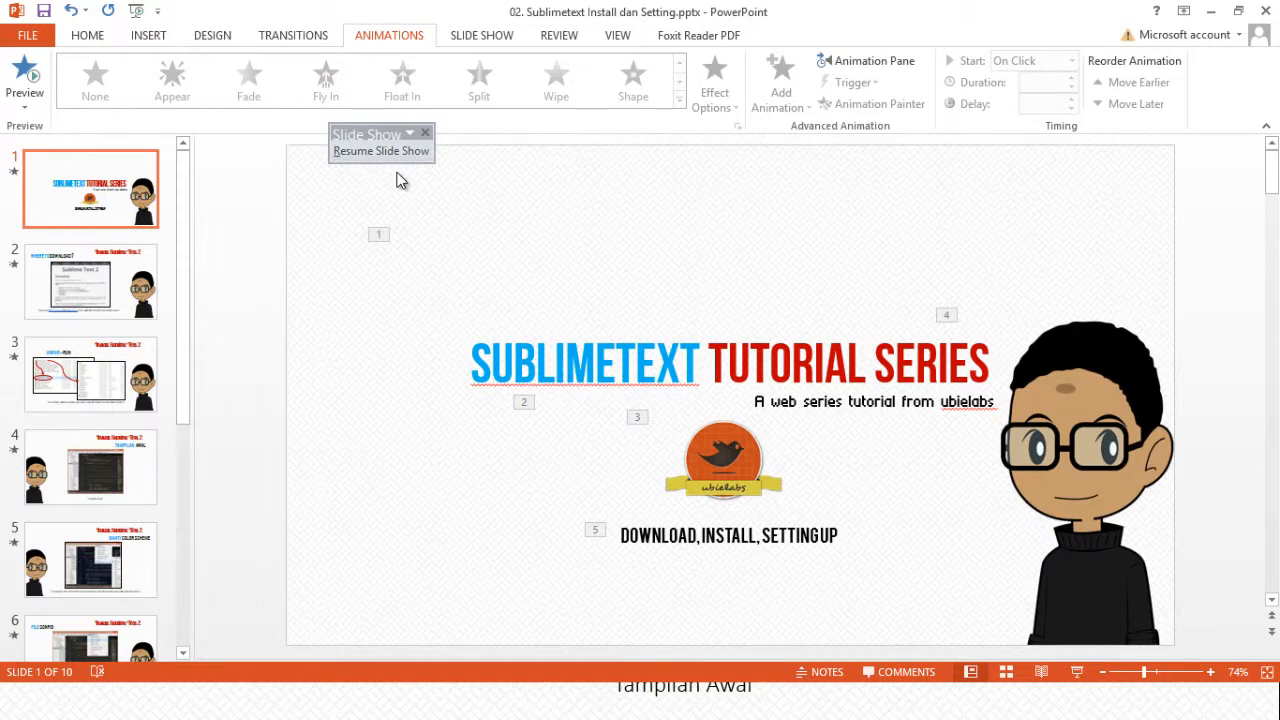
{"action": "key", "text": "alt+Tab"}
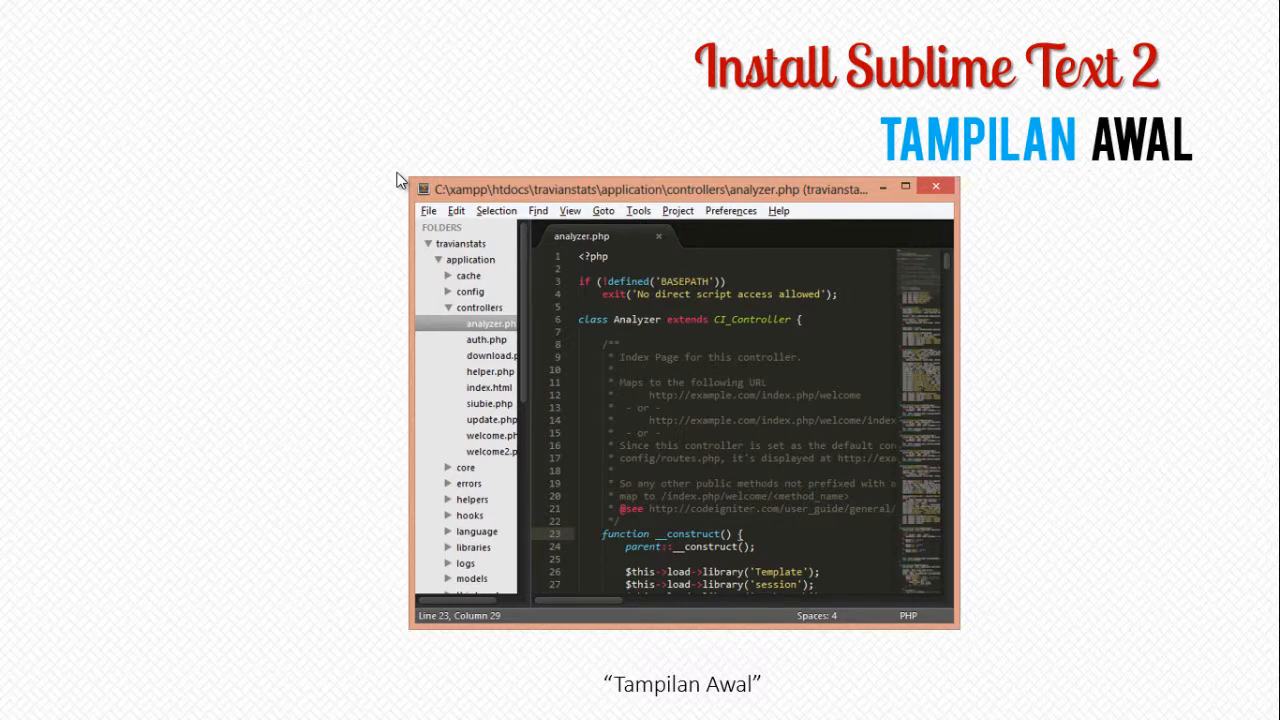
Advance the slide show to the Ganti Color Scheme slide and switch back to Sublime Text 2.
{"action": "key", "text": "Right"}
{"action": "key", "text": "Right"}
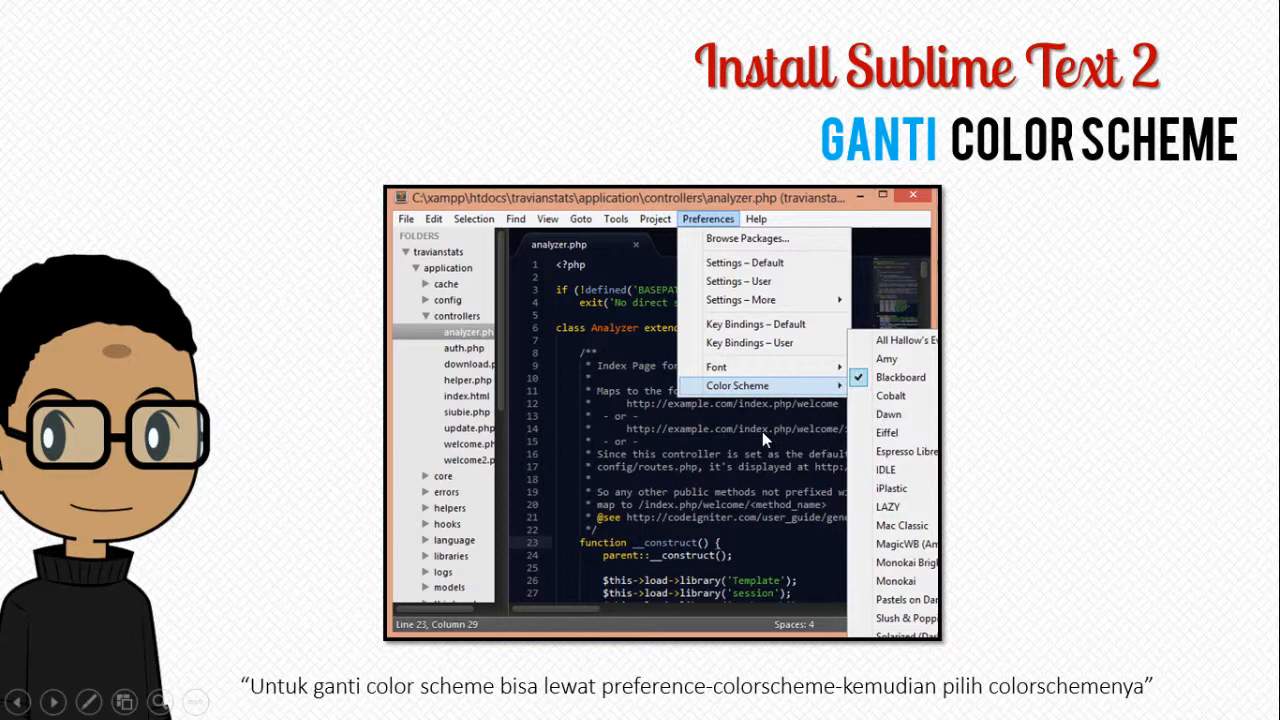
{"action": "key", "text": "alt+Tab"}
{"action": "key", "text": "alt+Tab"}
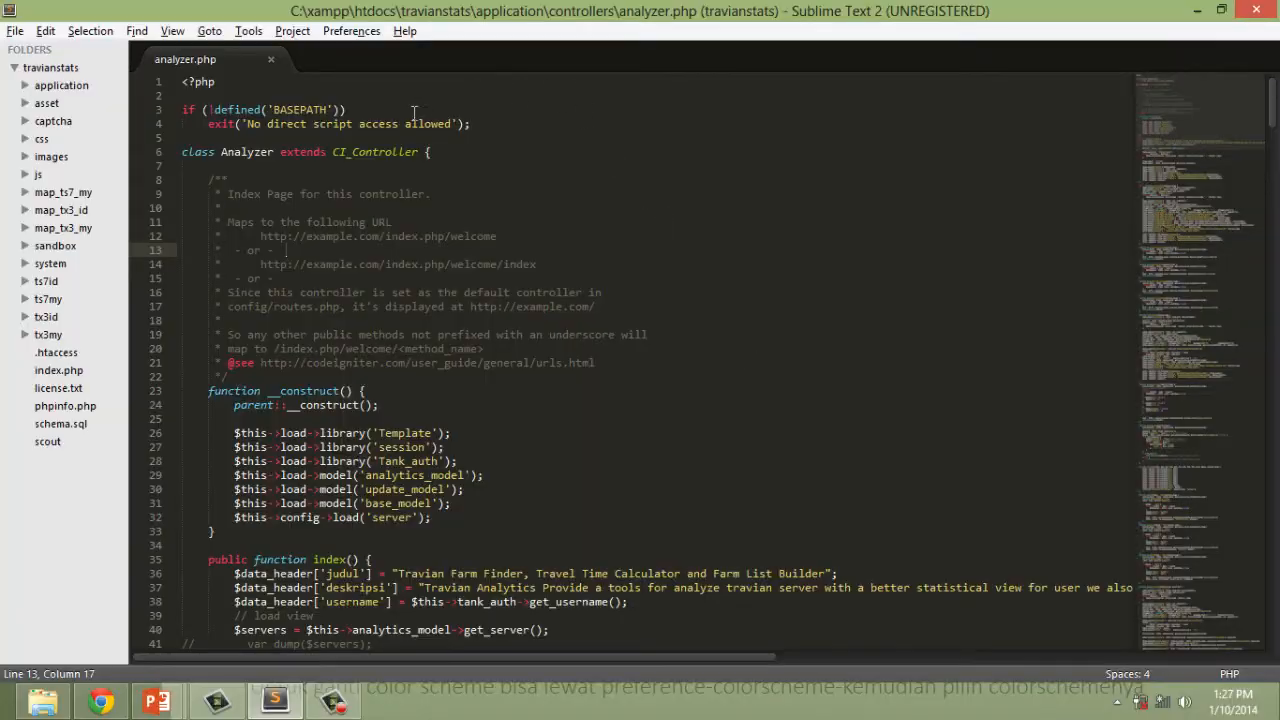
Set the editor's color scheme to Twilight.
{"action": "left_click", "coordinate": [404, 45]}
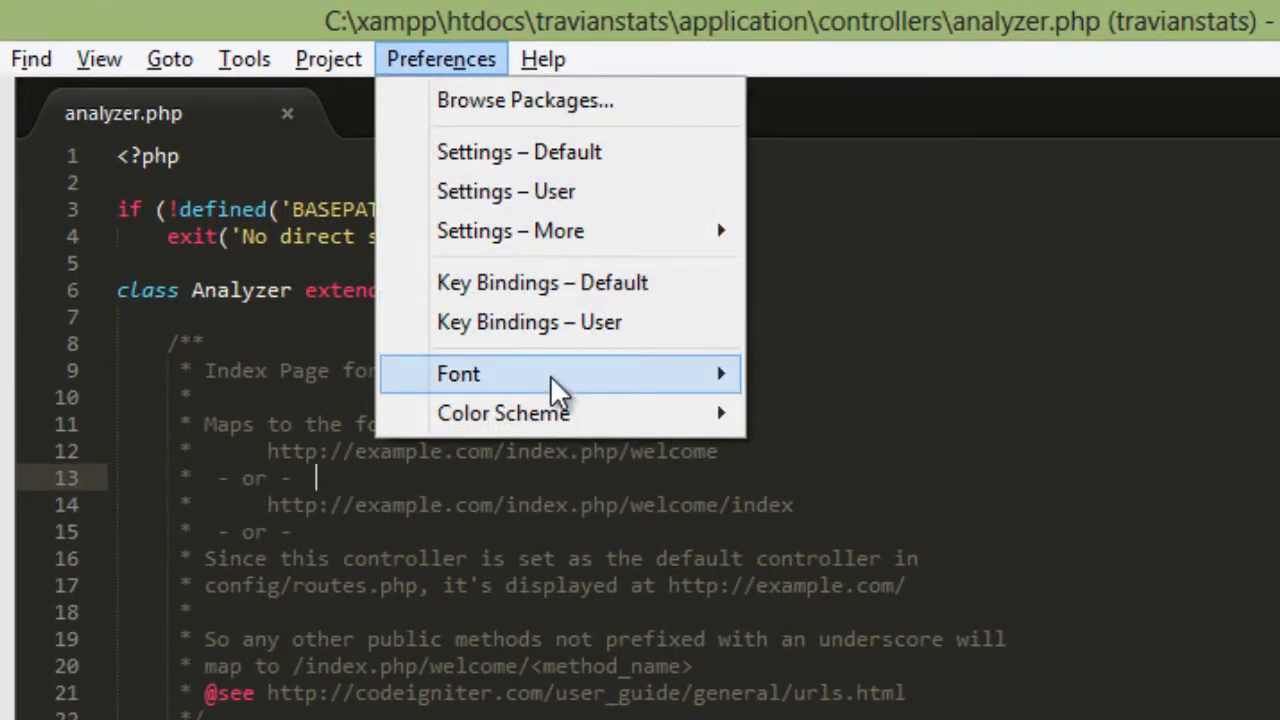
{"action": "mouse_move", "coordinate": [489, 319]}
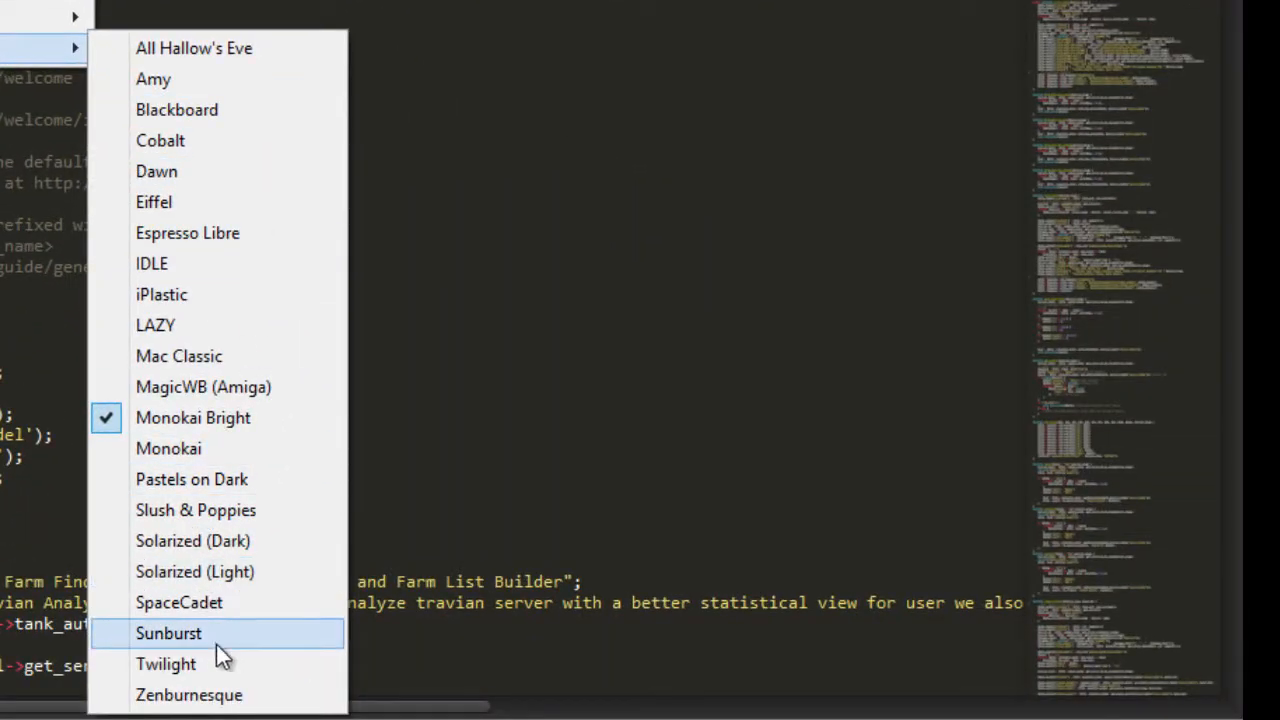
{"action": "left_click", "coordinate": [235, 665]}
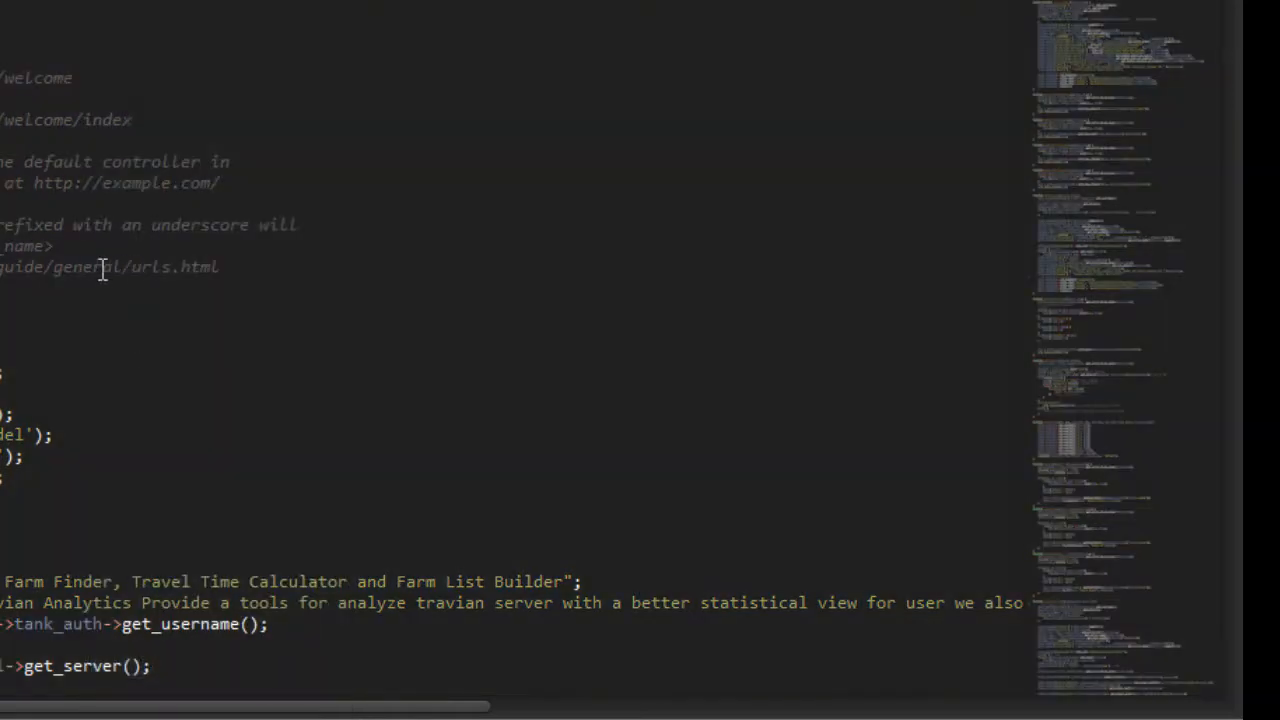
Try the Monokai Bright color scheme on the editor, followed by Blackboard.
{"action": "left_click", "coordinate": [351, 31]}
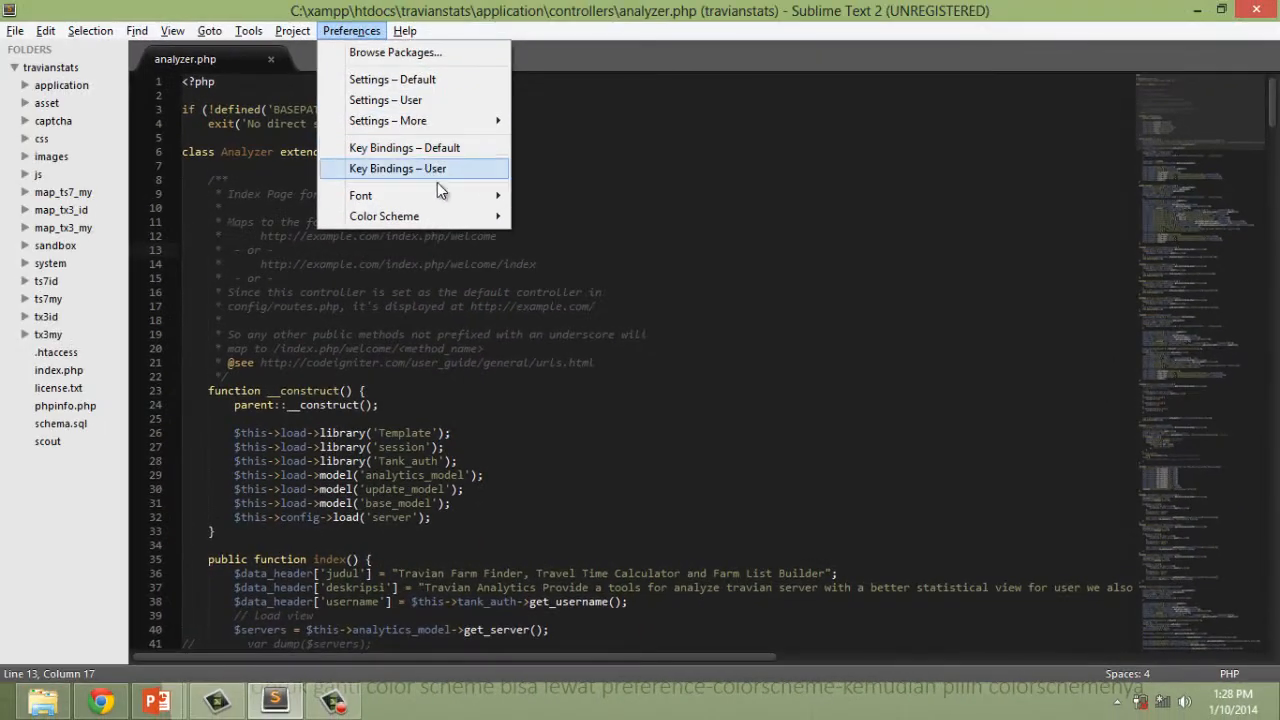
{"action": "mouse_move", "coordinate": [449, 214]}
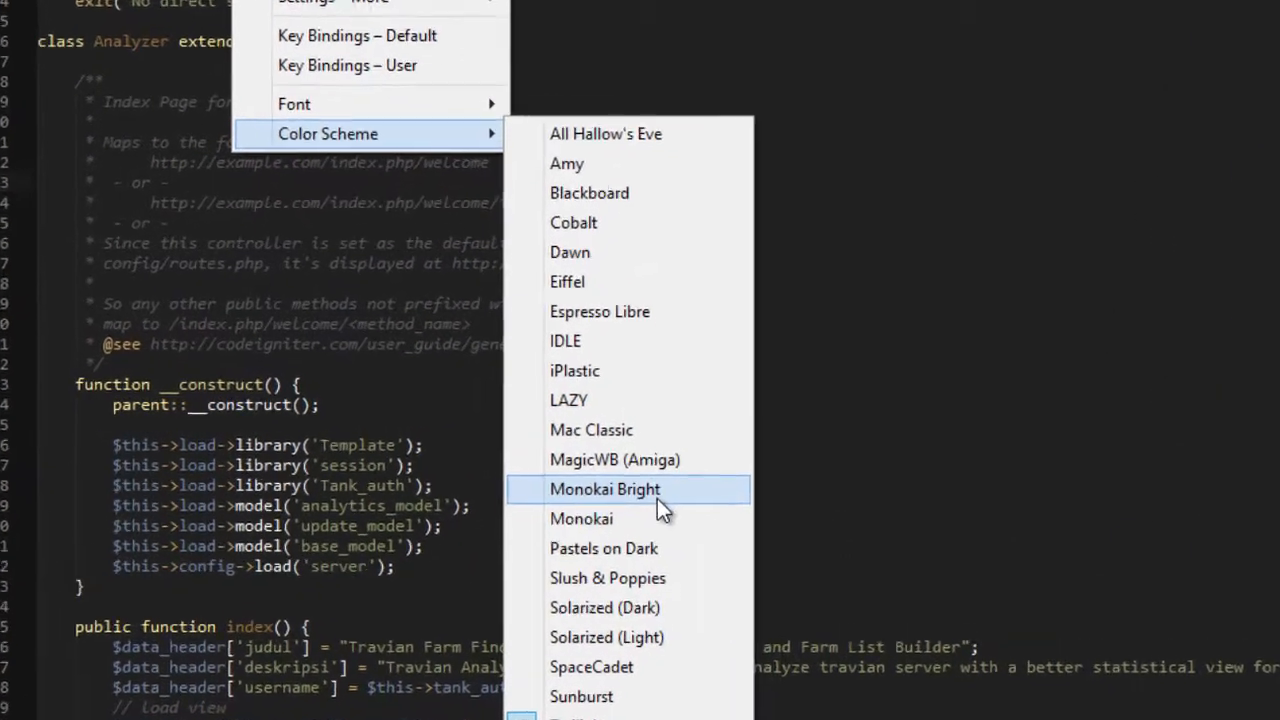
{"action": "left_click", "coordinate": [560, 464]}
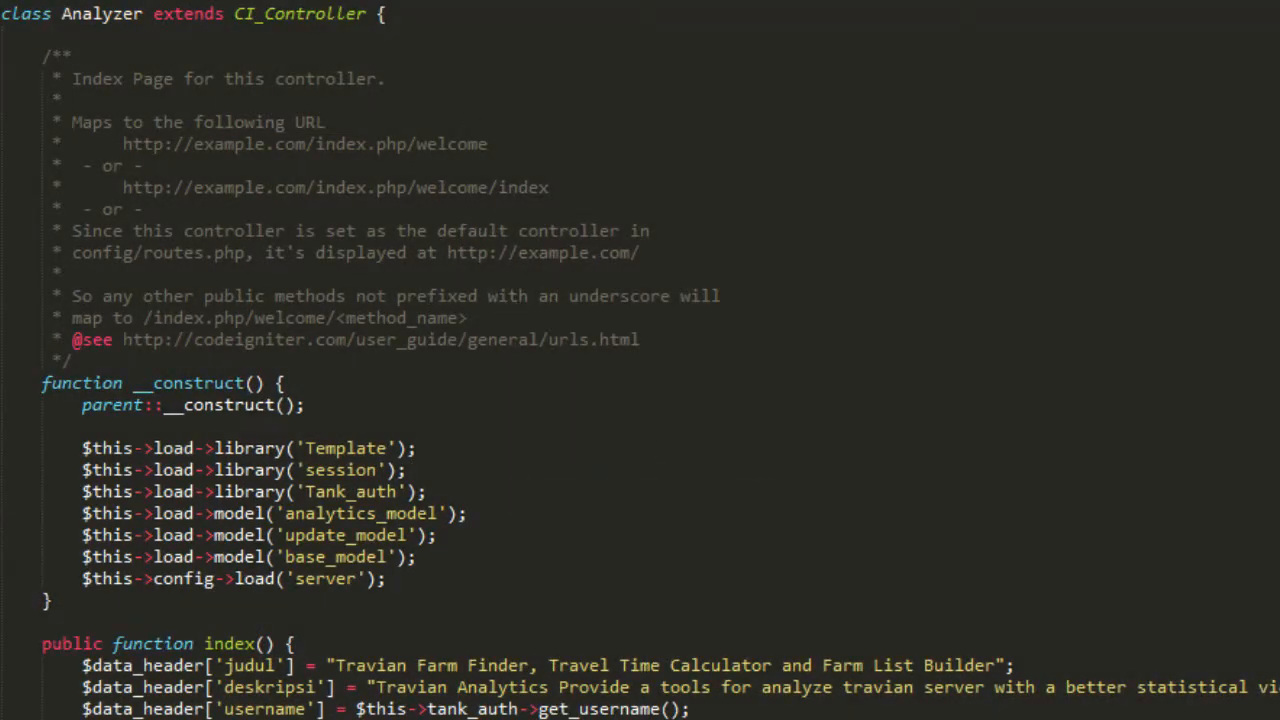
{"action": "left_click", "coordinate": [250, 0]}
{"action": "mouse_move", "coordinate": [385, 118]}
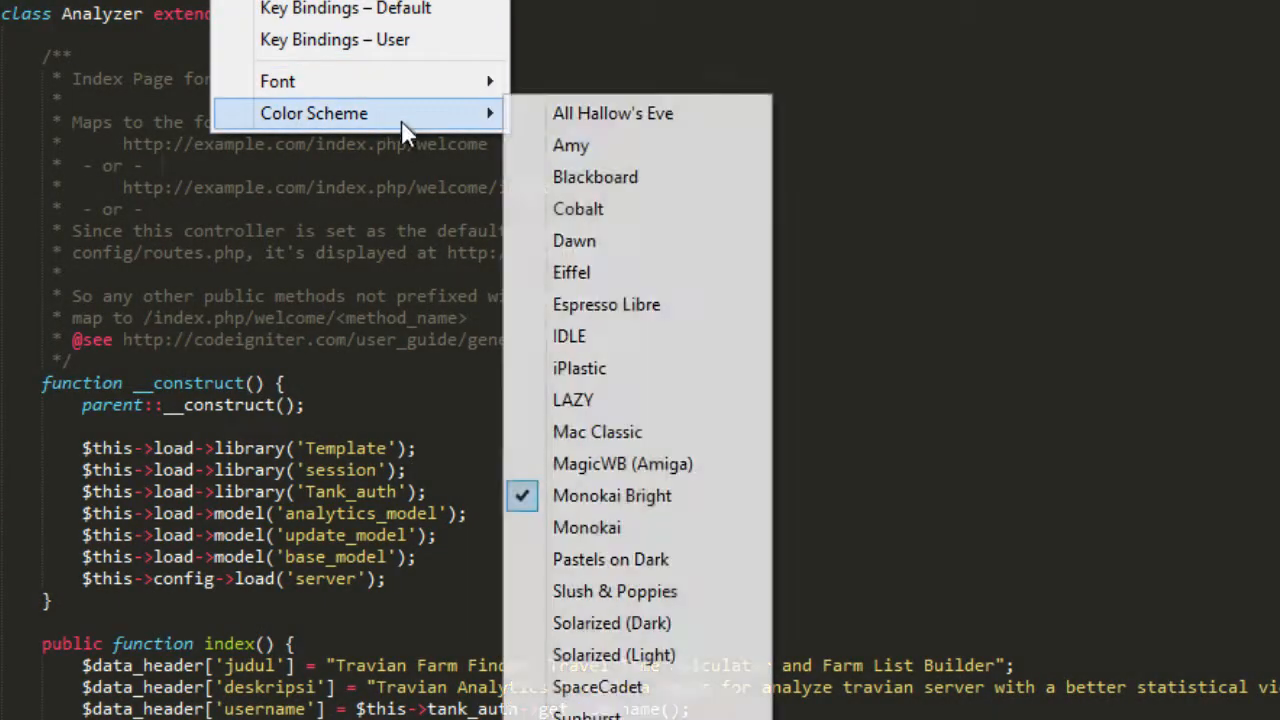
{"action": "left_click", "coordinate": [617, 178]}
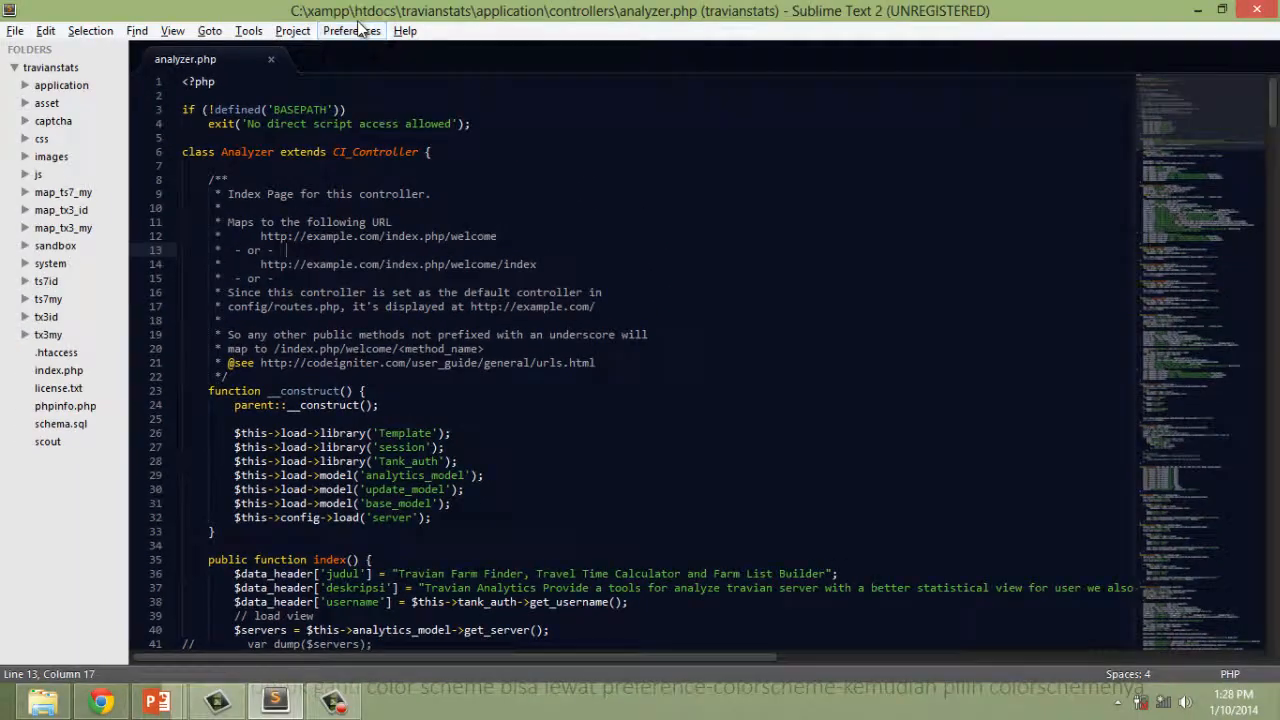
Set the color scheme to IDLE and look through analyzer.php in it.
{"action": "left_click", "coordinate": [351, 30]}
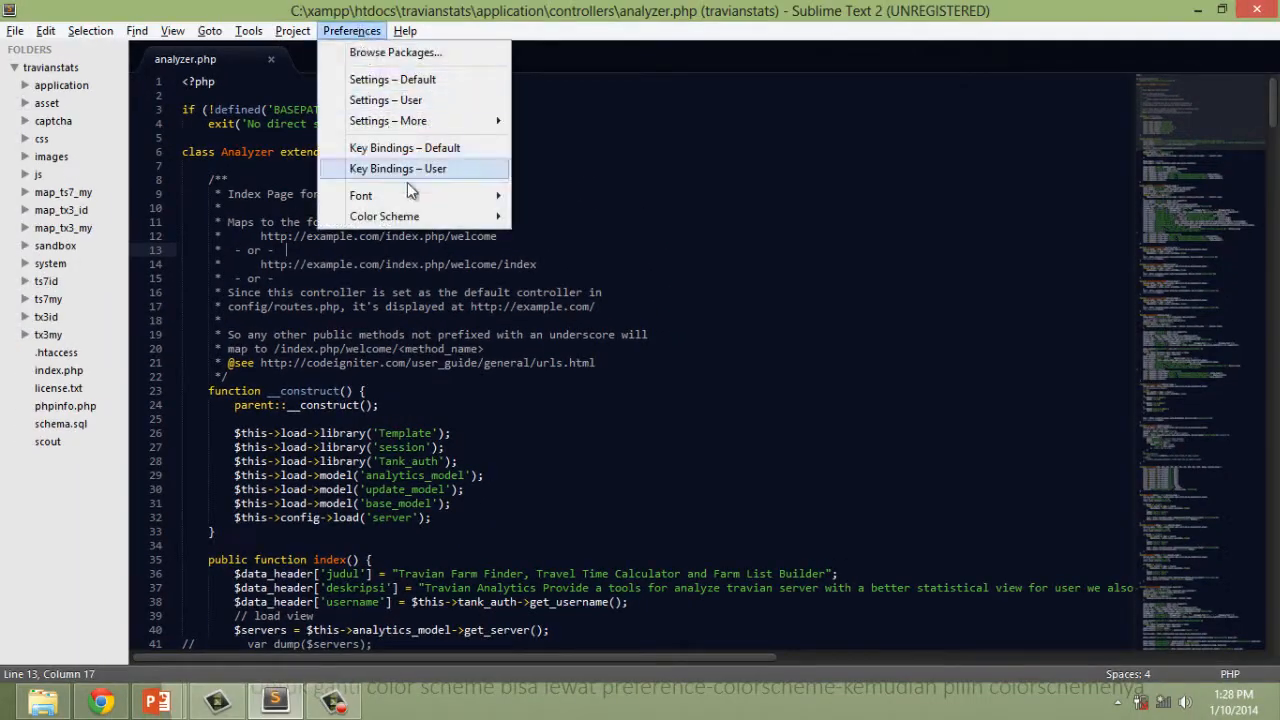
{"action": "mouse_move", "coordinate": [425, 224]}
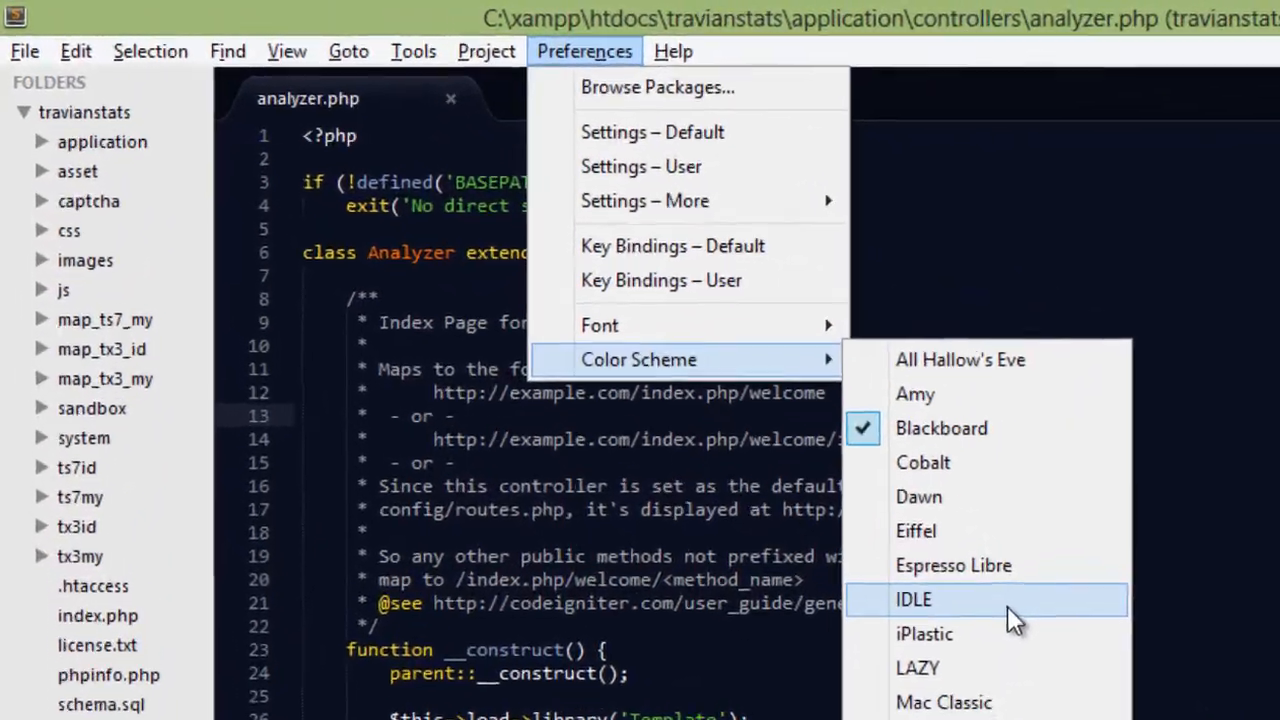
{"action": "left_click", "coordinate": [558, 361]}
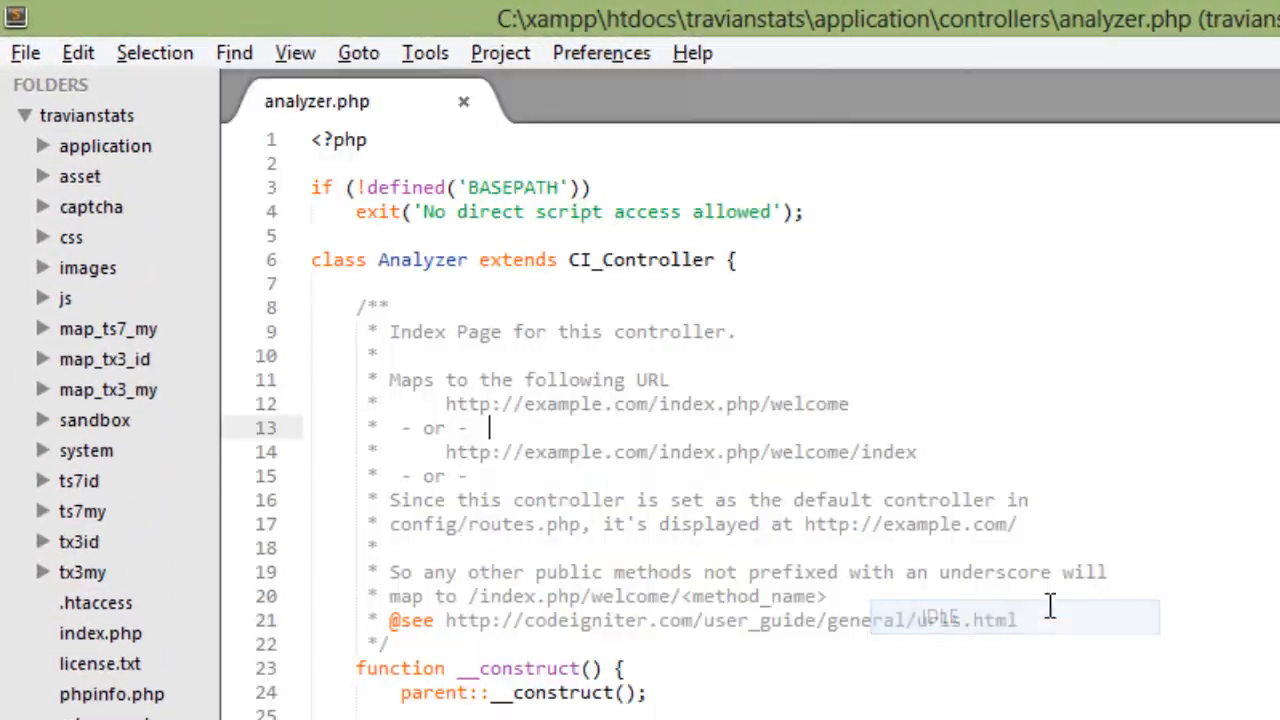
{"action": "scroll", "coordinate": [649, 288], "scroll_direction": "down", "scroll_amount": 10}
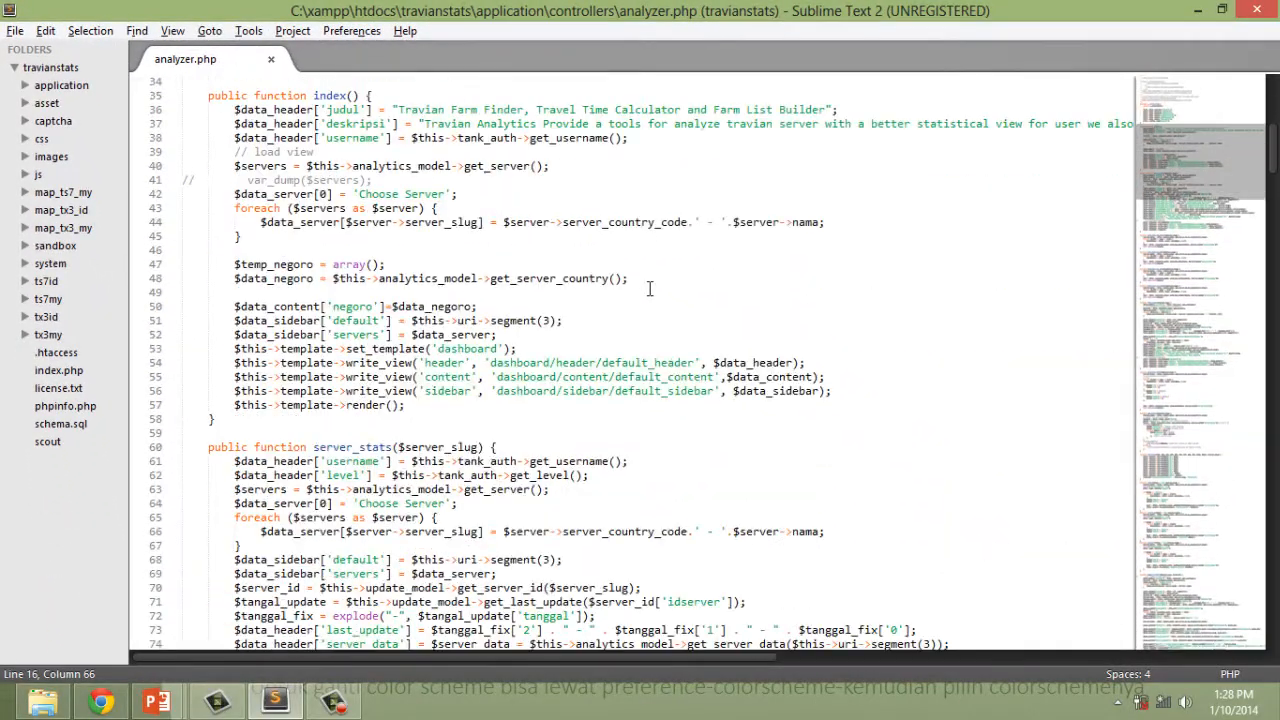
{"action": "scroll", "coordinate": [649, 288], "scroll_direction": "up", "scroll_amount": 7}
{"action": "scroll", "coordinate": [649, 288], "scroll_direction": "up", "scroll_amount": 4}
Set the color scheme to Monokai and save analyzer.php.
{"action": "left_click", "coordinate": [351, 31]}
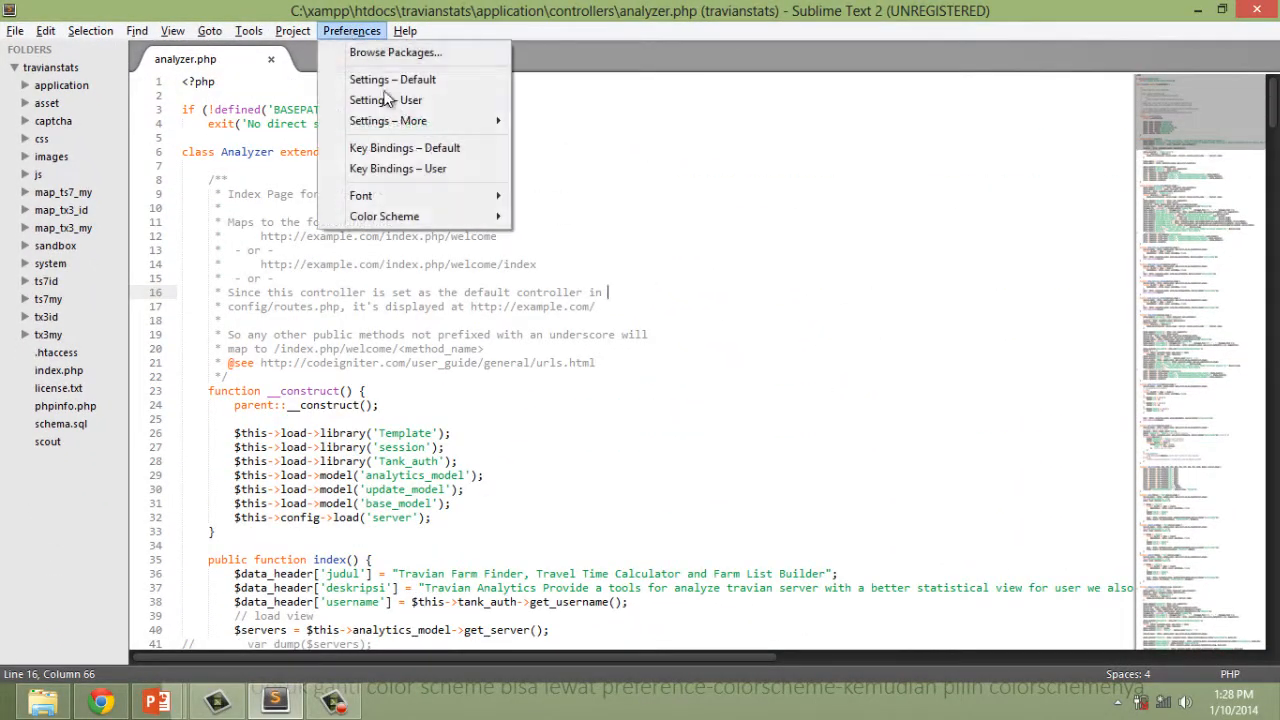
{"action": "mouse_move", "coordinate": [445, 216]}
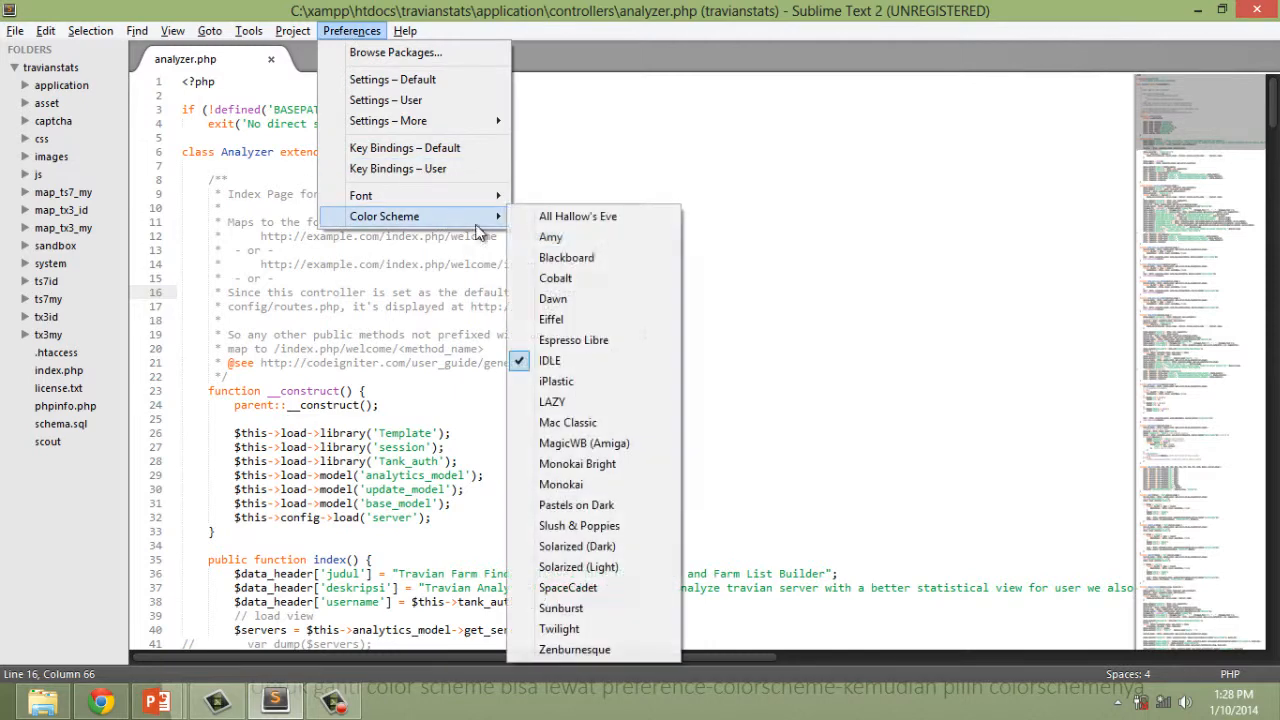
{"action": "left_click", "coordinate": [612, 486]}
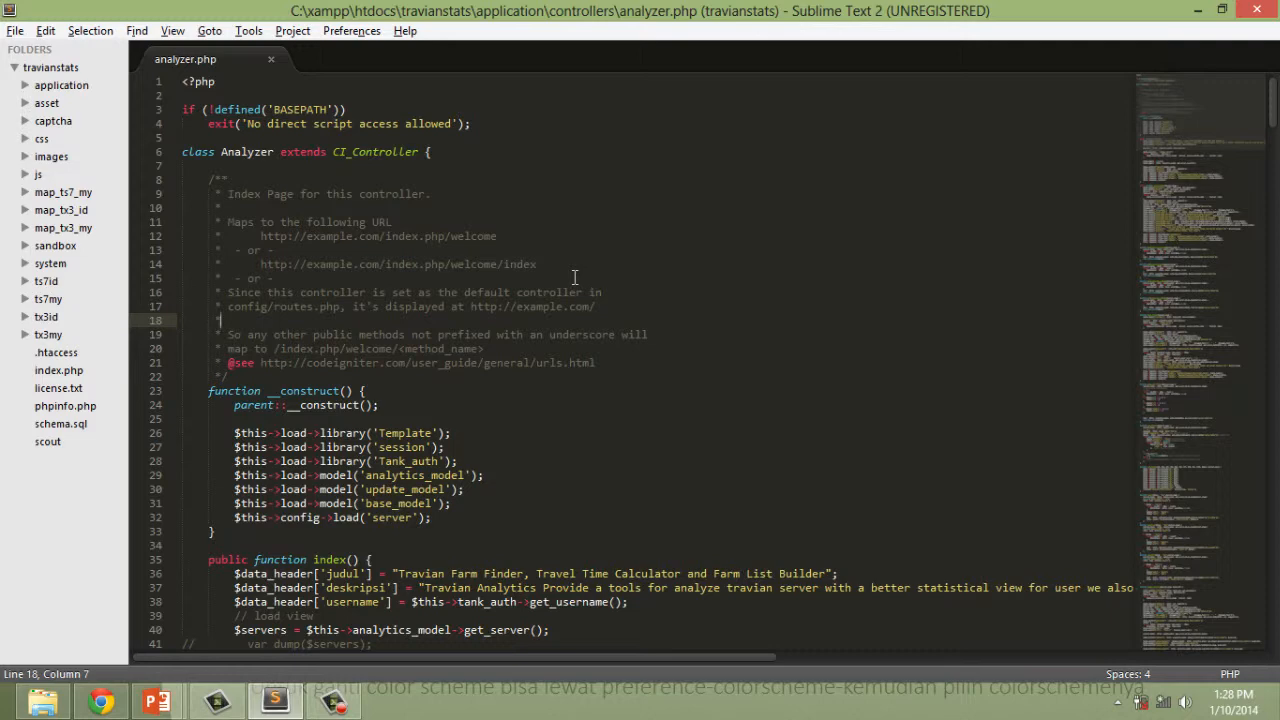
{"action": "key", "text": "ctrl+s"}
Return to the PowerPoint slide show and advance it to the File Config slide.
{"action": "key", "text": "alt+Tab"}
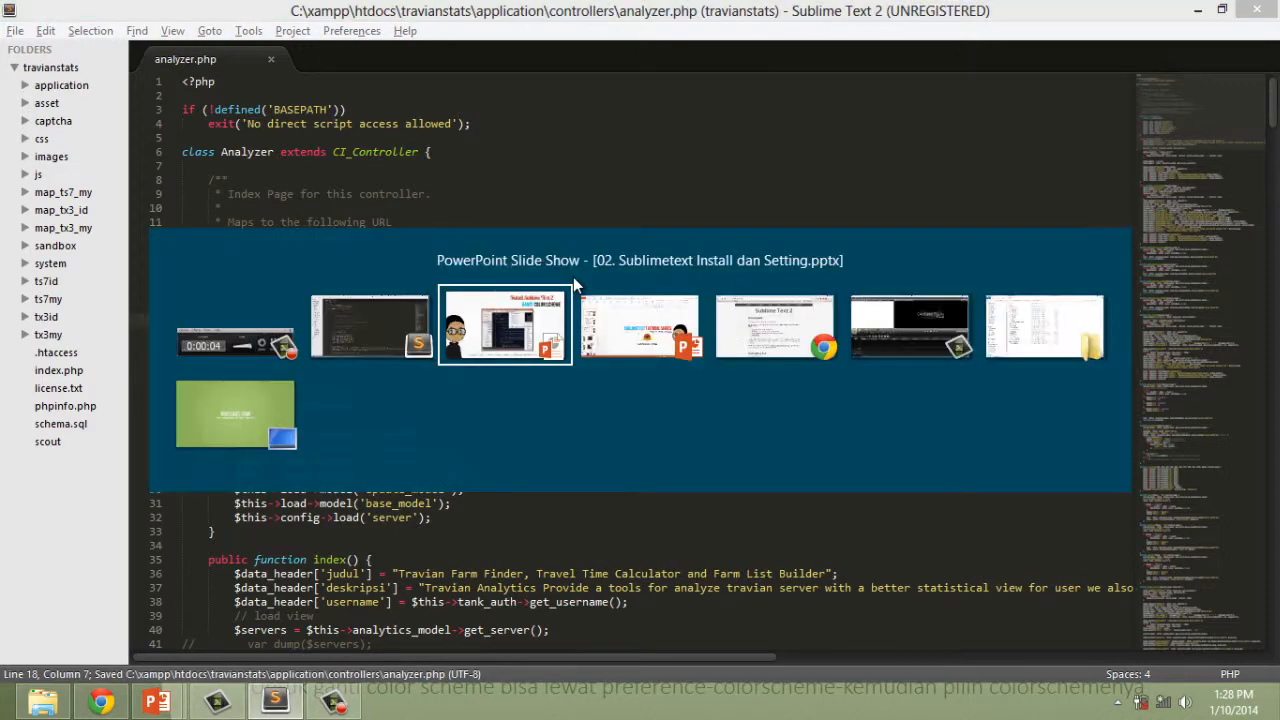
{"action": "key", "text": "alt+Tab"}
{"action": "key", "text": "alt+shift+Tab"}
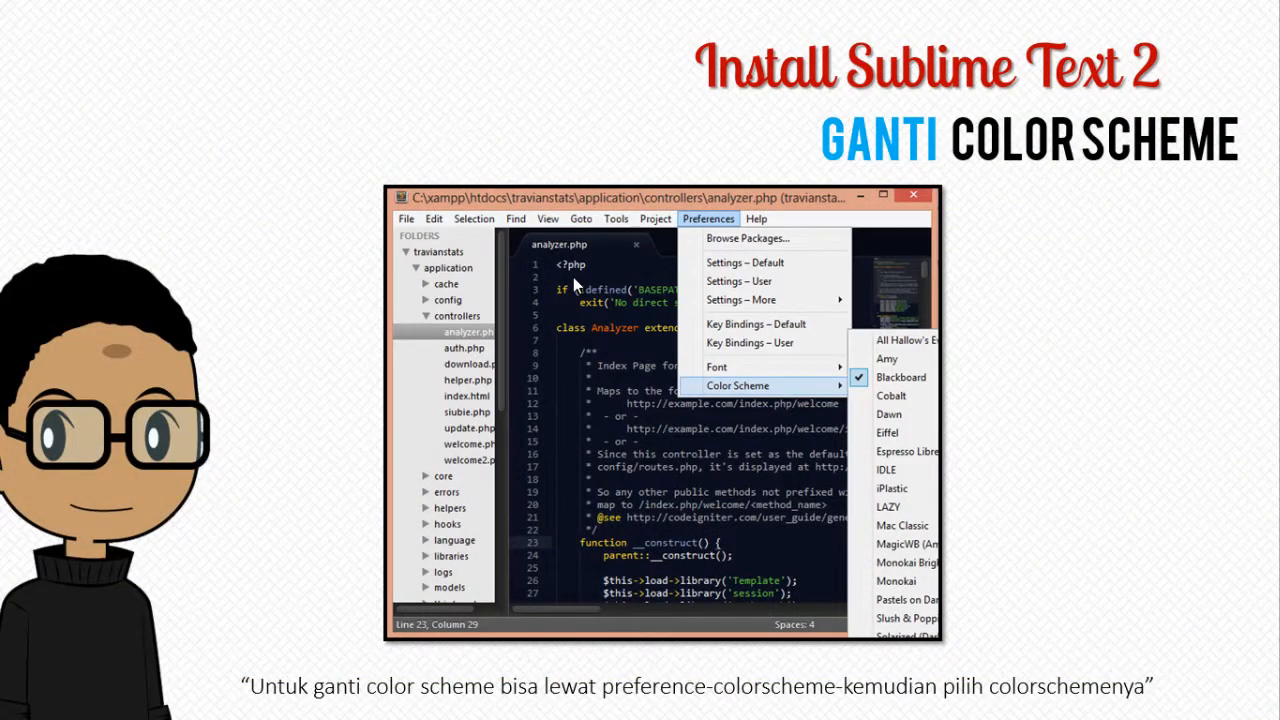
{"action": "left_click", "coordinate": [573, 277]}
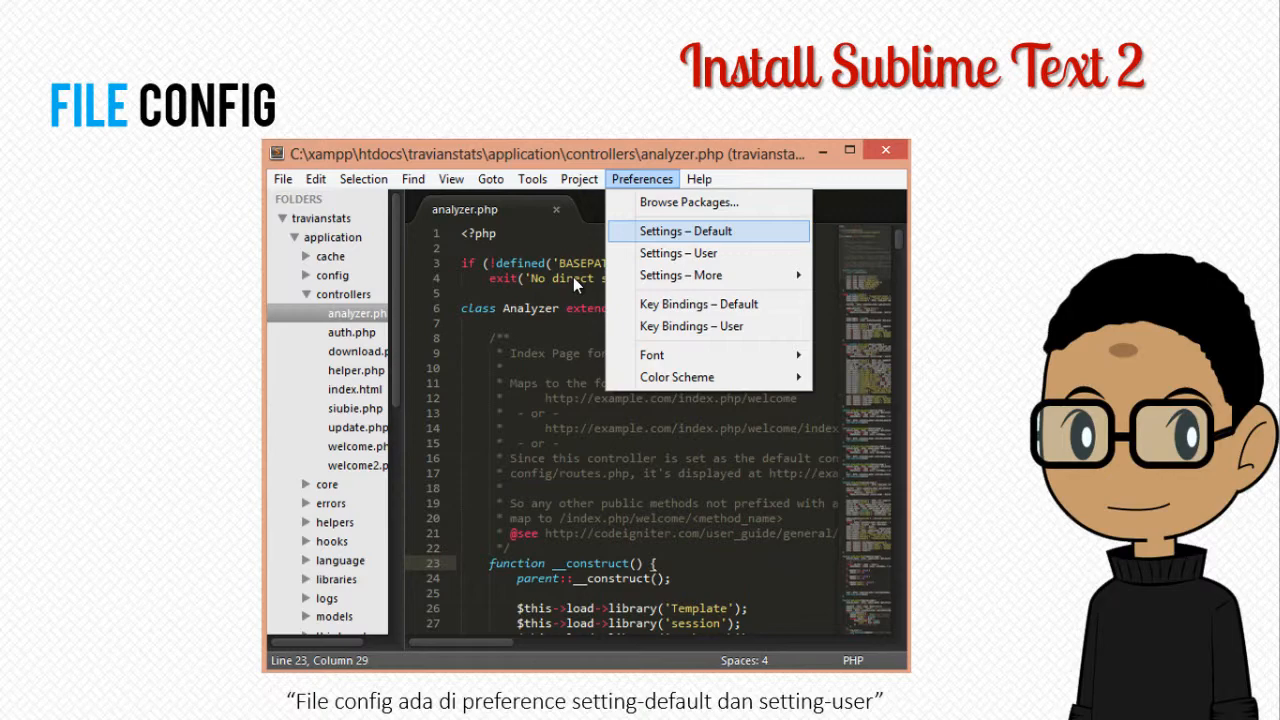
Switch to Sublime Text 2 and open the default settings file.
{"action": "key", "text": "alt+Tab"}
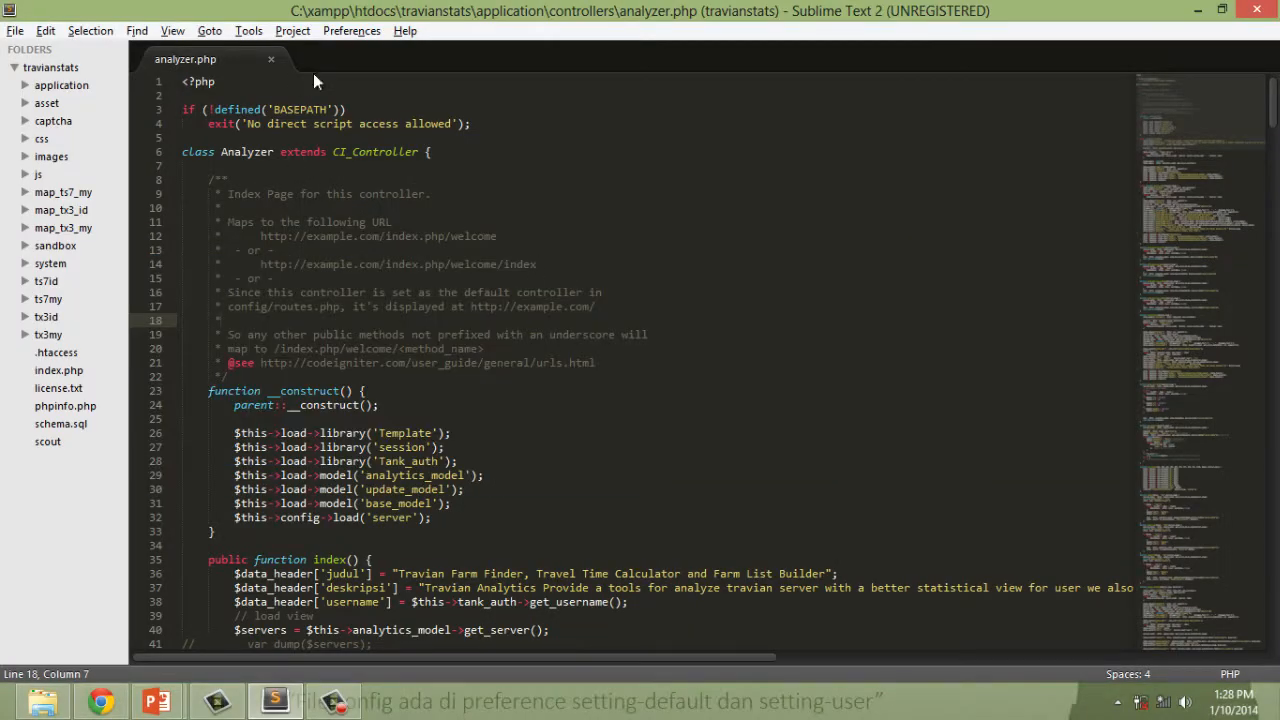
{"action": "left_click", "coordinate": [352, 31]}
{"action": "left_click", "coordinate": [430, 79]}
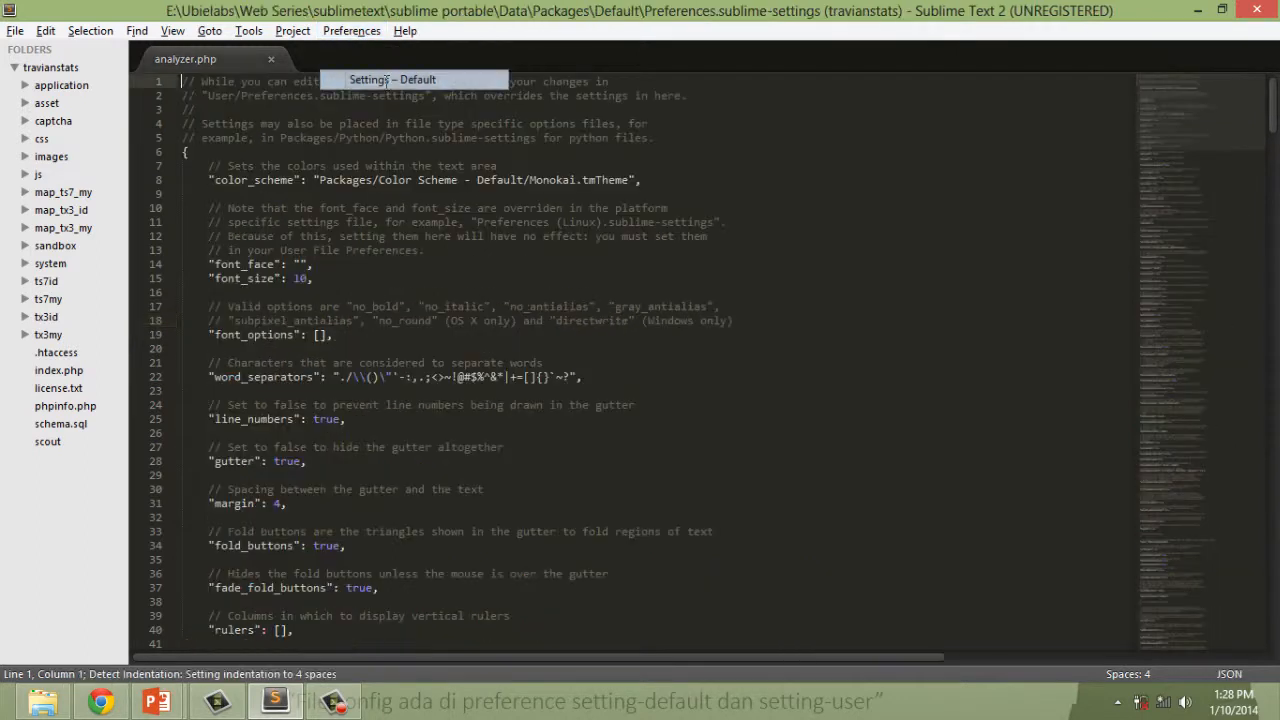
Review the options in the default Preferences.sublime-settings file, return to its beginning and save it.
{"action": "left_click", "coordinate": [462, 224]}
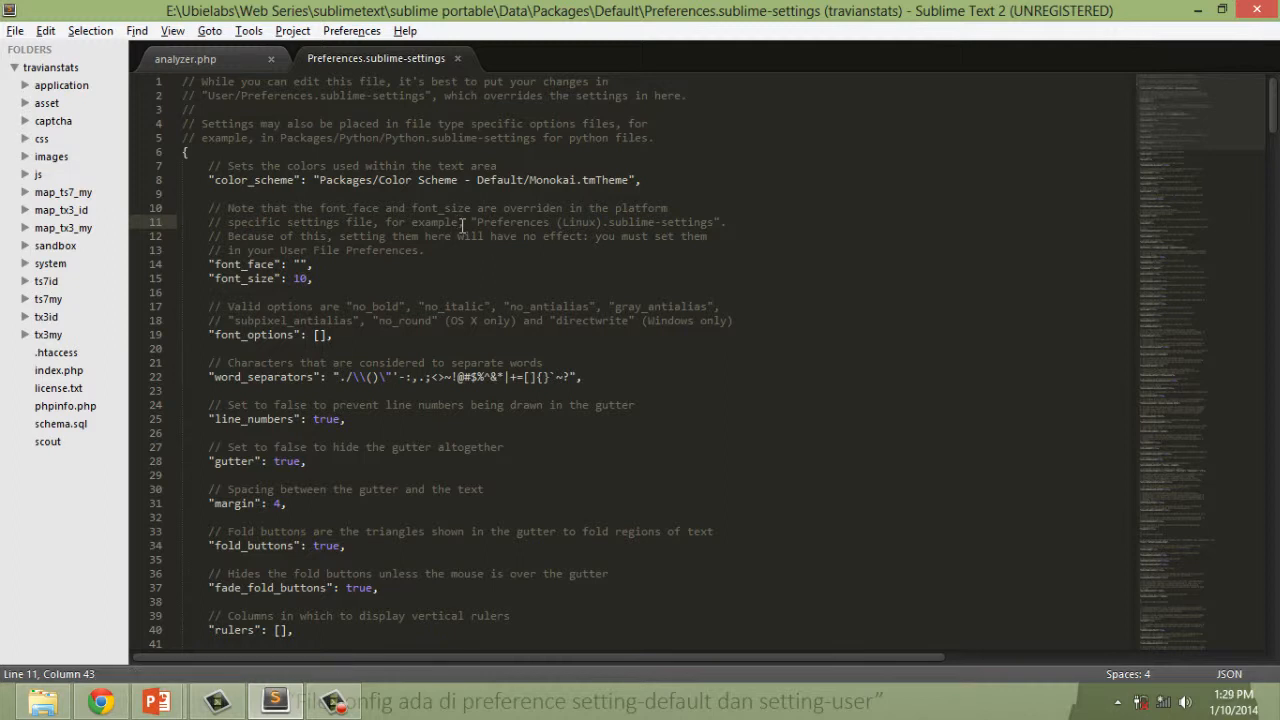
{"action": "scroll", "coordinate": [470, 255], "scroll_direction": "down", "scroll_amount": 15}
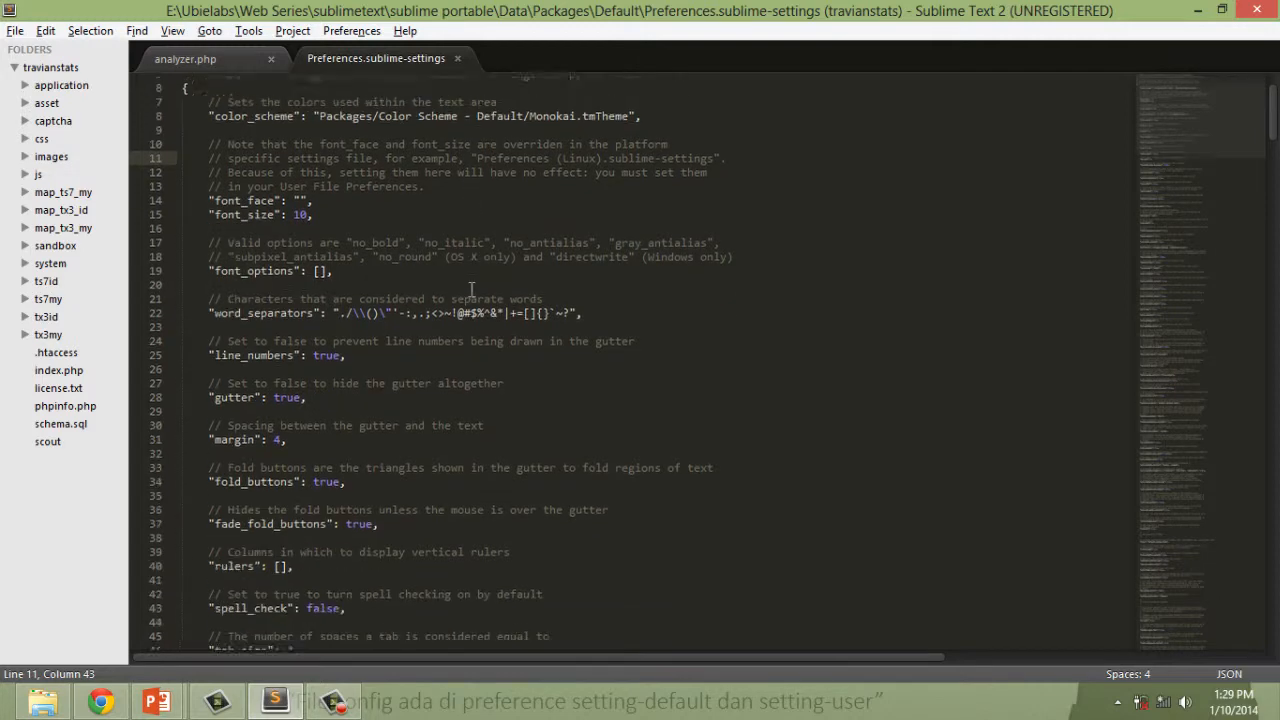
{"action": "scroll", "coordinate": [420, 295], "scroll_direction": "down", "scroll_amount": 15}
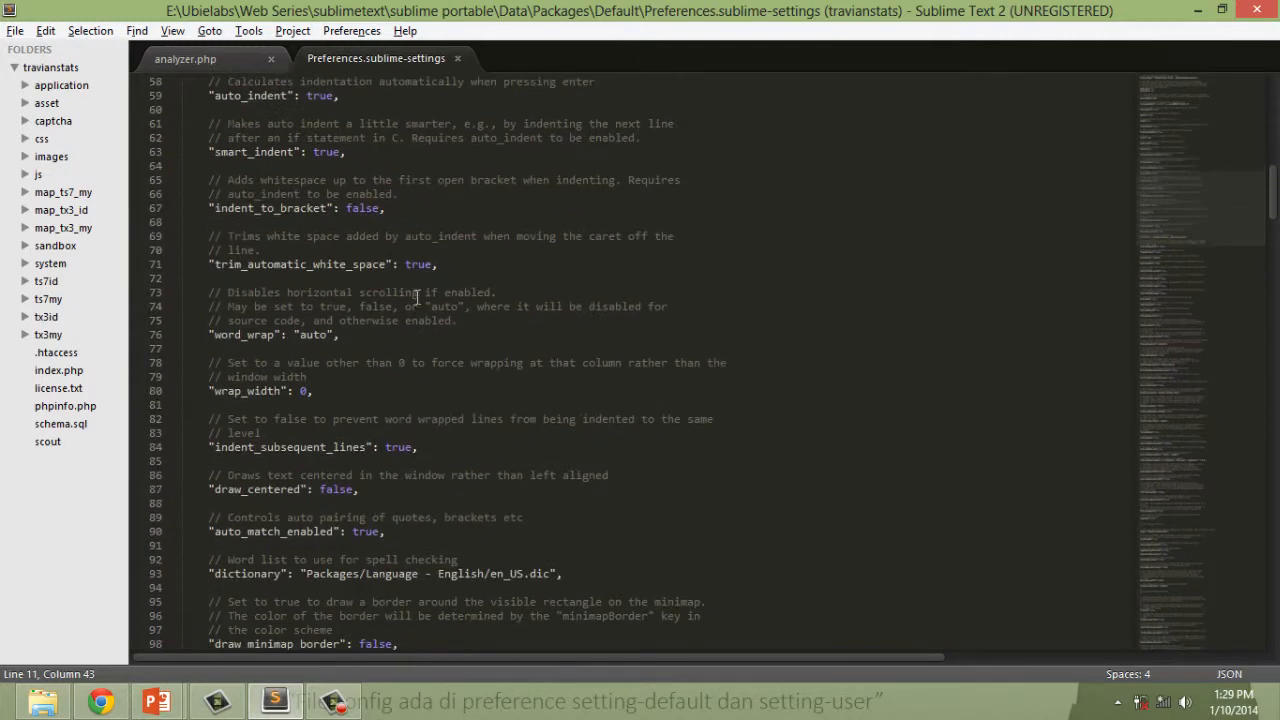
{"action": "scroll", "coordinate": [478, 306], "scroll_direction": "down", "scroll_amount": 20}
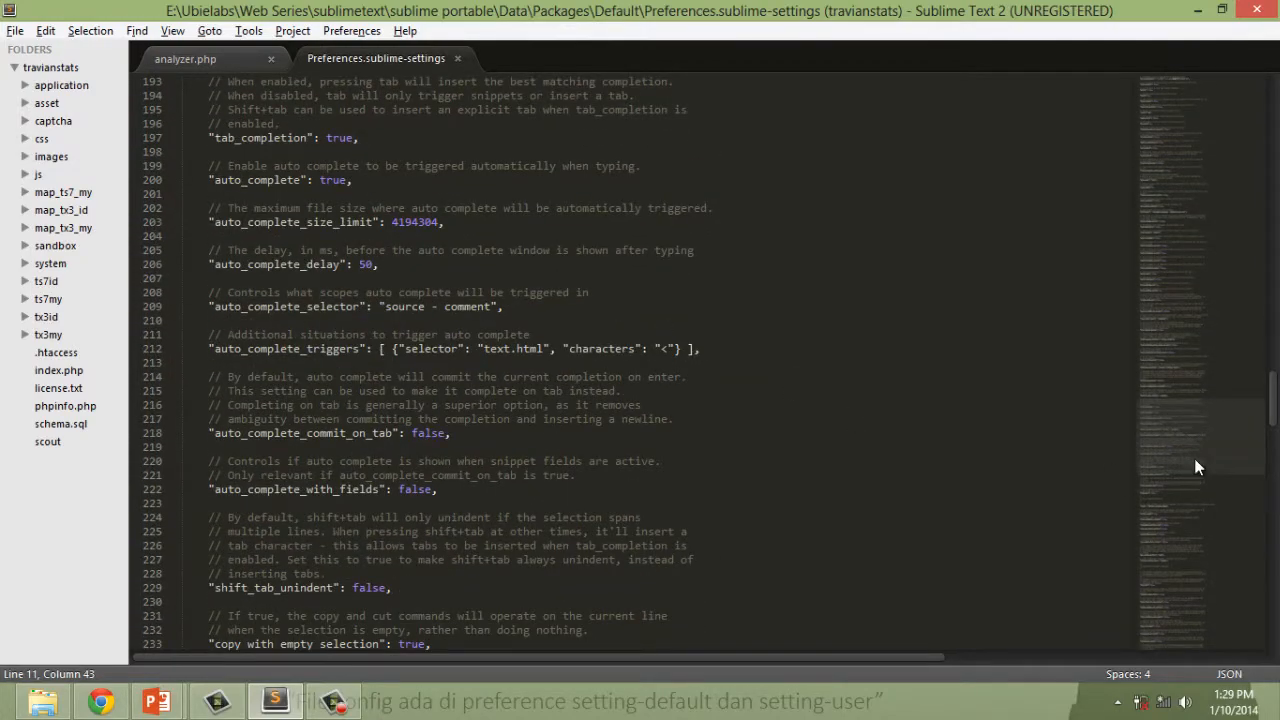
{"action": "left_click_drag", "start_coordinate": [1194, 458], "coordinate": [1171, 120]}
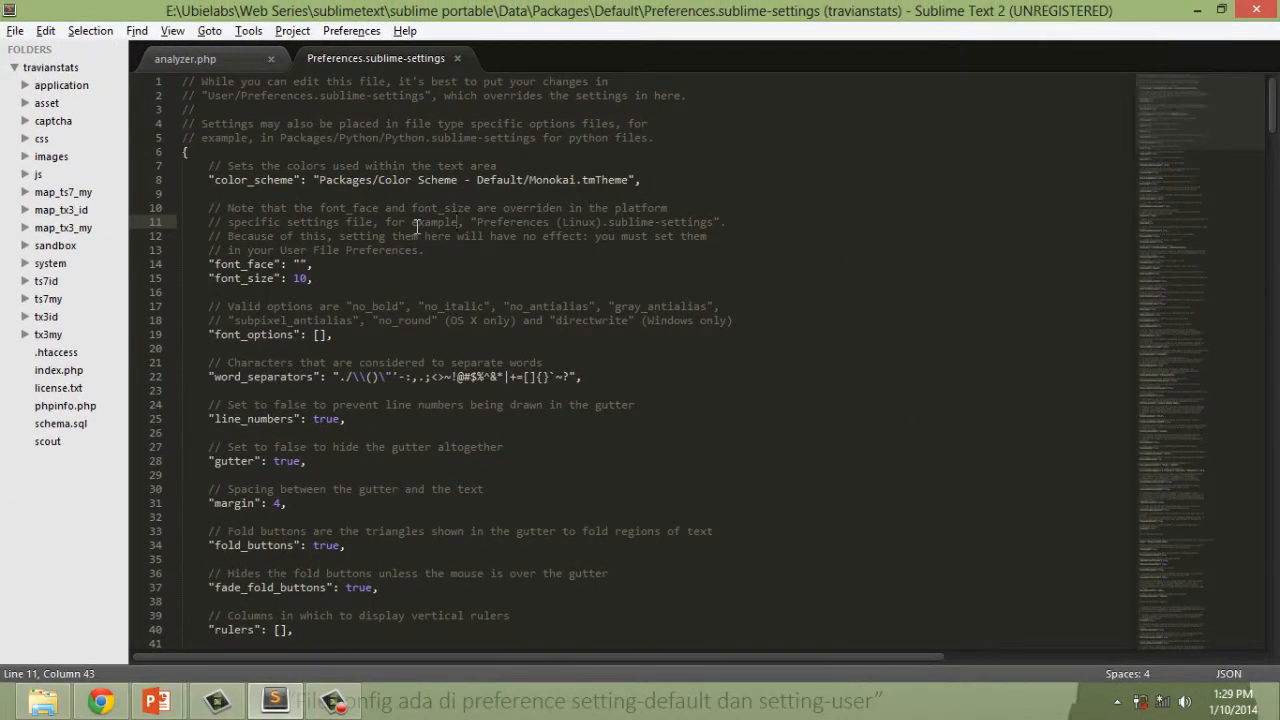
{"action": "key", "text": "ctrl+s"}
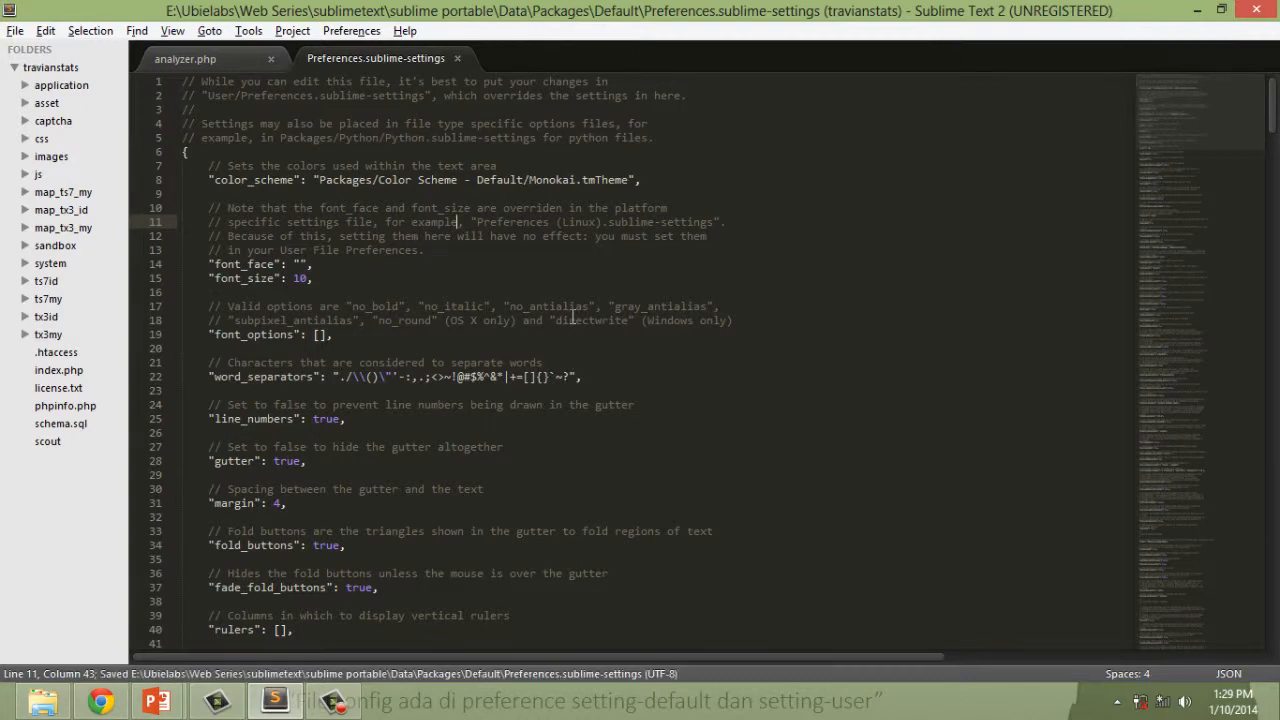
Switch to the PowerPoint slide show and advance the File Config slide to the Preferences.sublime-settings picture.
{"action": "key", "text": "alt+Tab"}
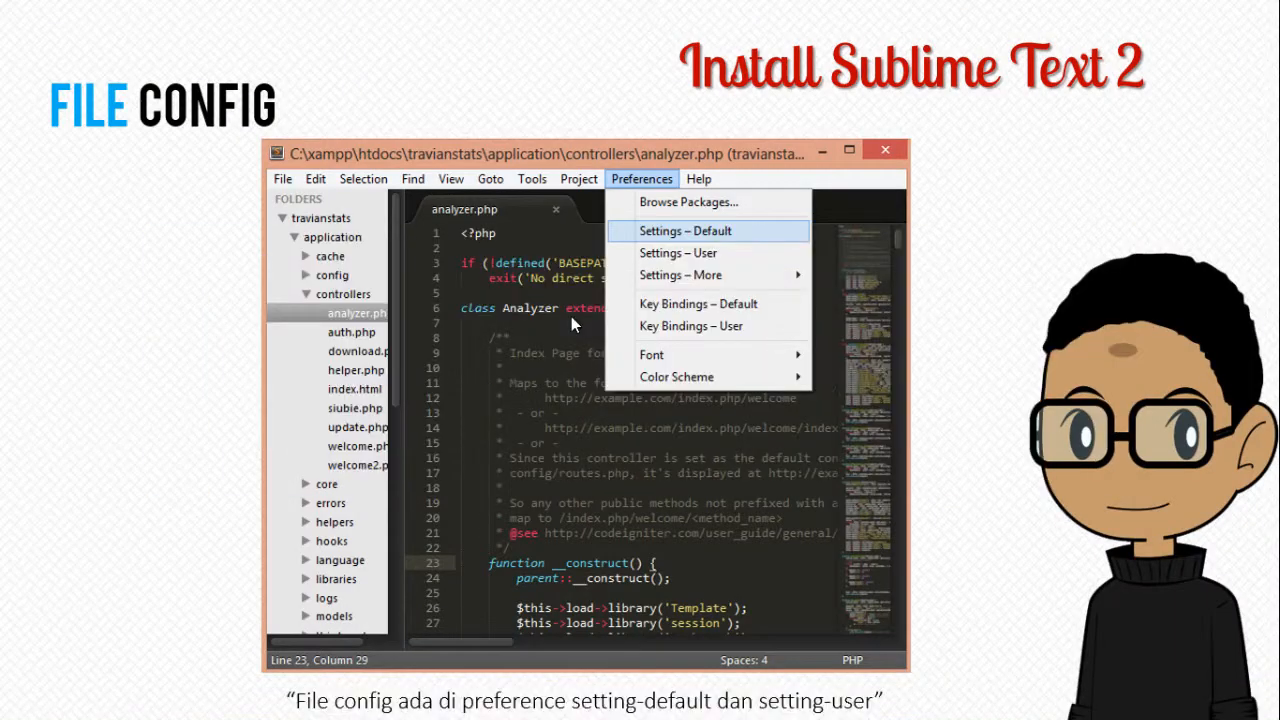
{"action": "left_click", "coordinate": [573, 320]}
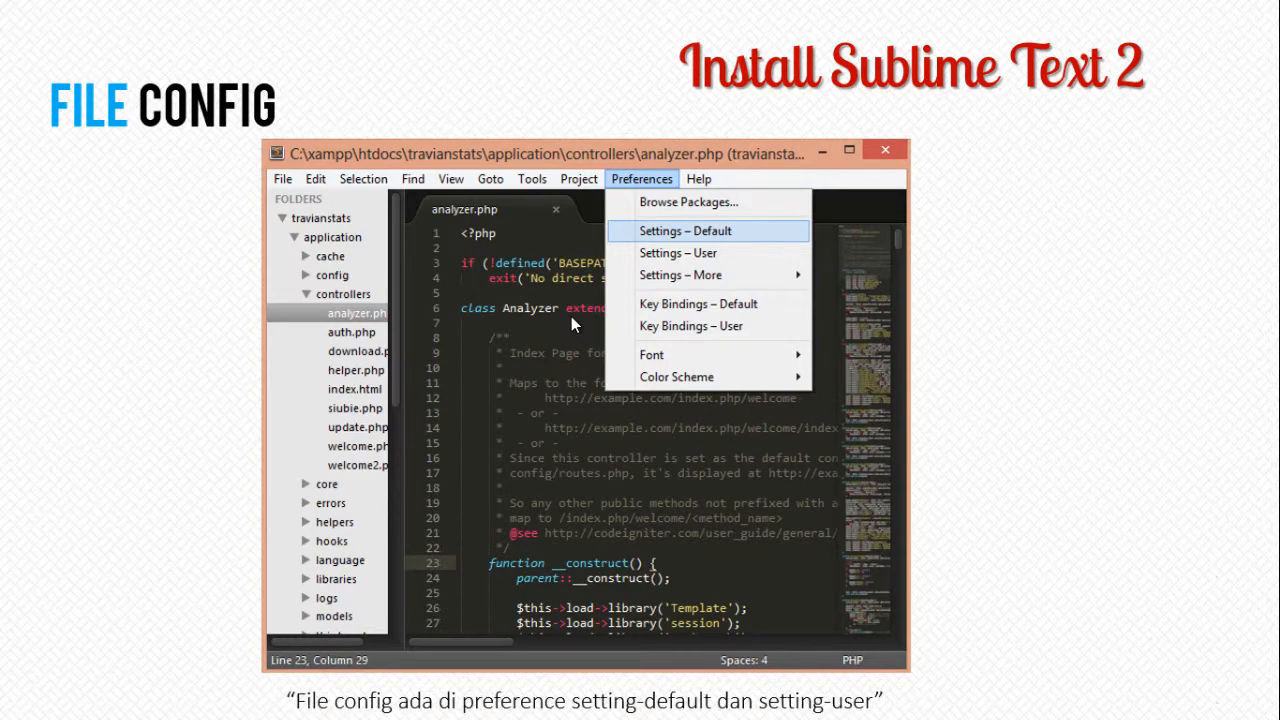
{"action": "left_click", "coordinate": [571, 316]}
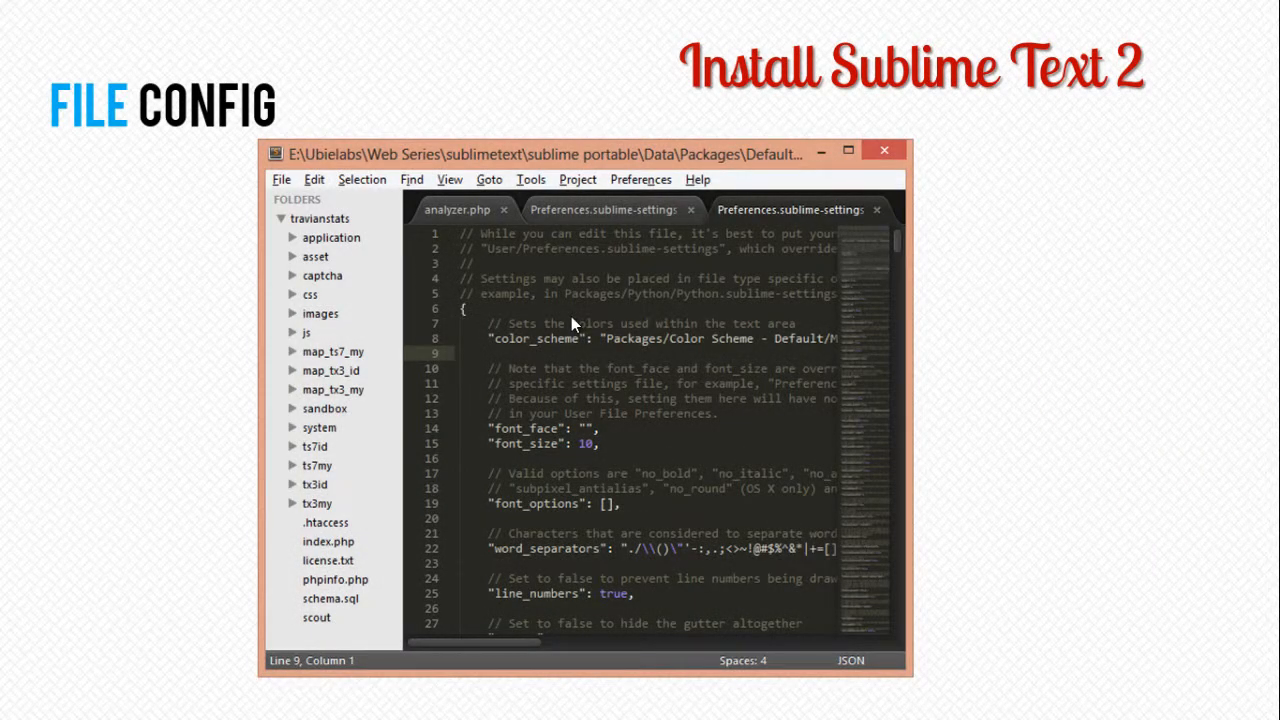
Switch to Sublime Text 2 and open the user settings file.
{"action": "key", "text": "alt+Tab"}
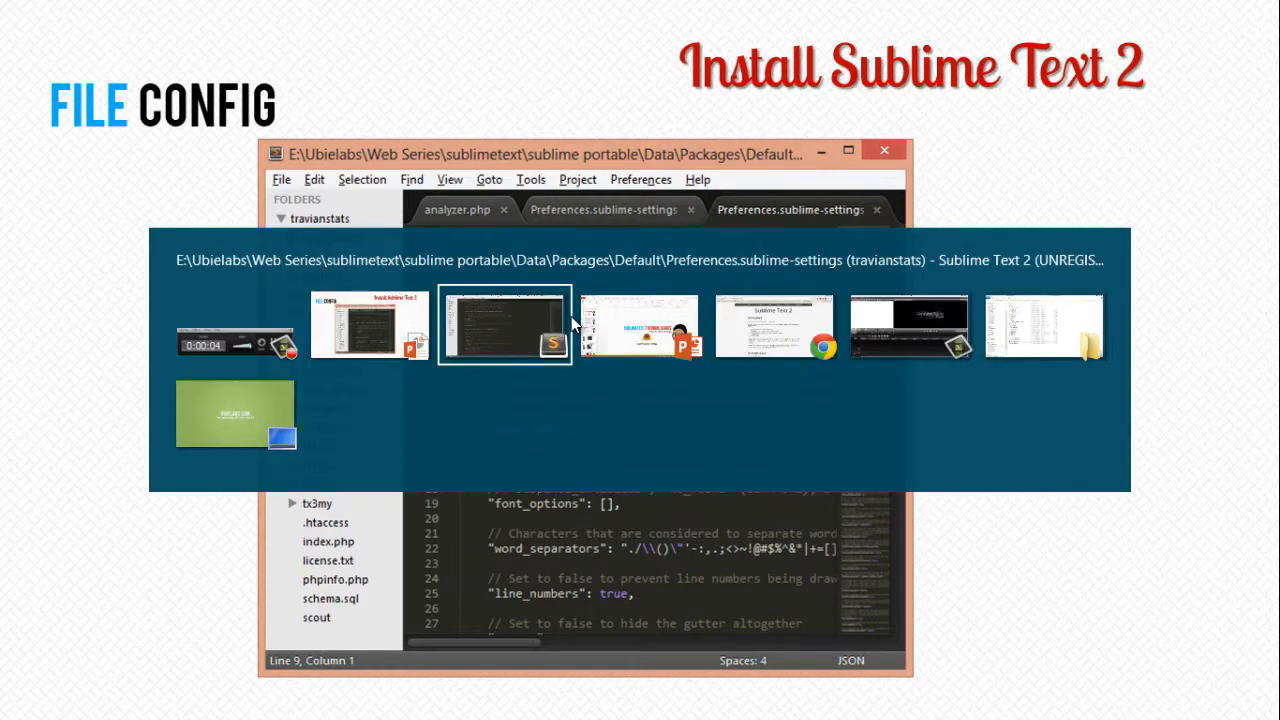
{"action": "key", "text": "alt+Tab"}
{"action": "key", "text": "alt+shift+Tab"}
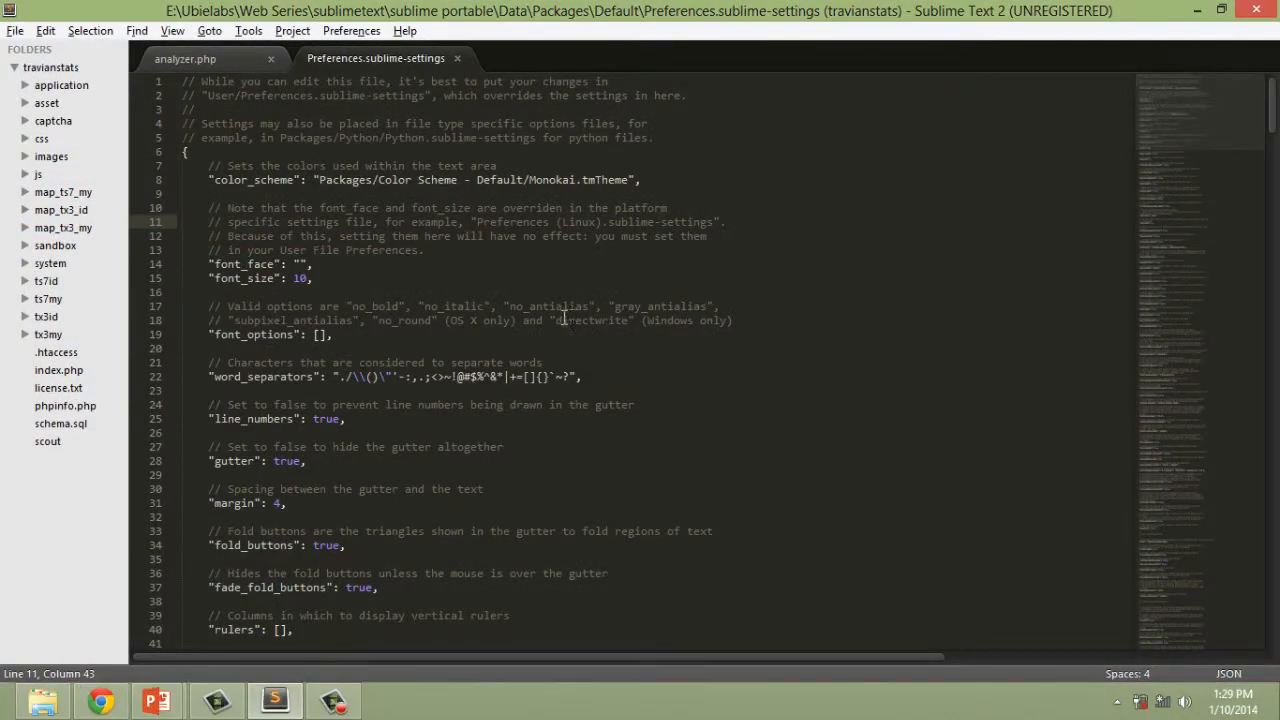
{"action": "left_click", "coordinate": [328, 30]}
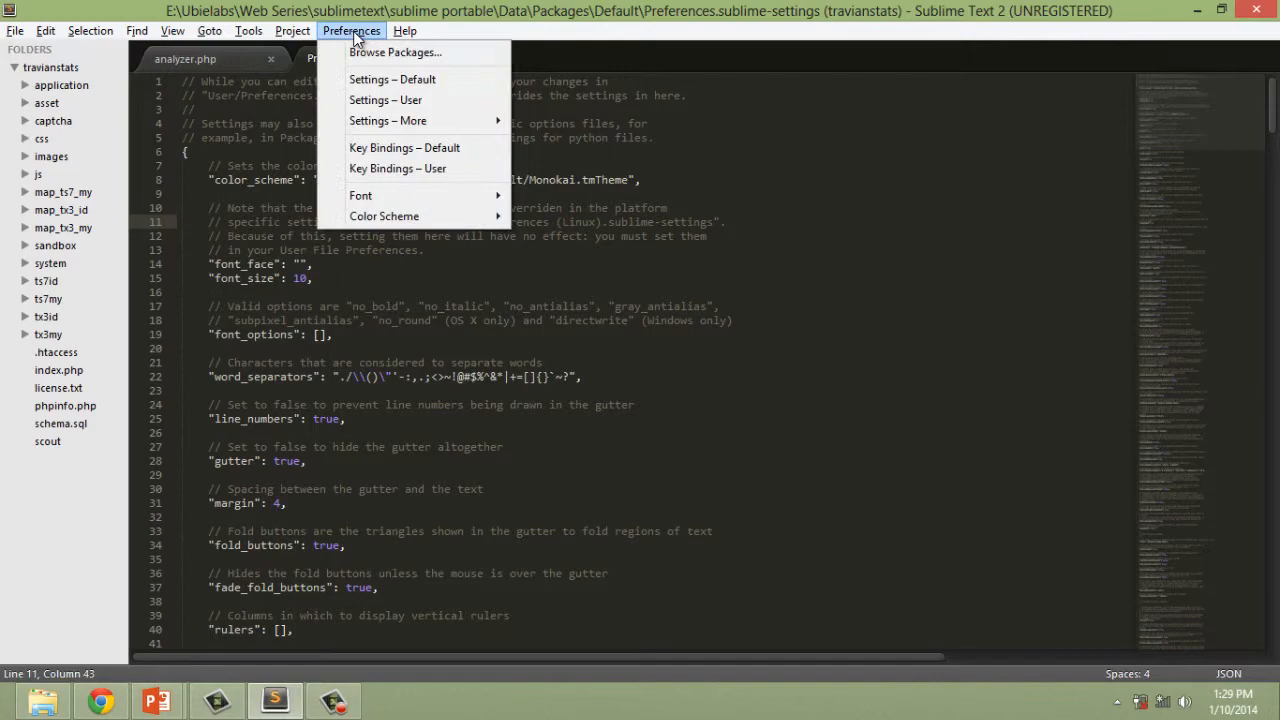
{"action": "left_click", "coordinate": [392, 79]}
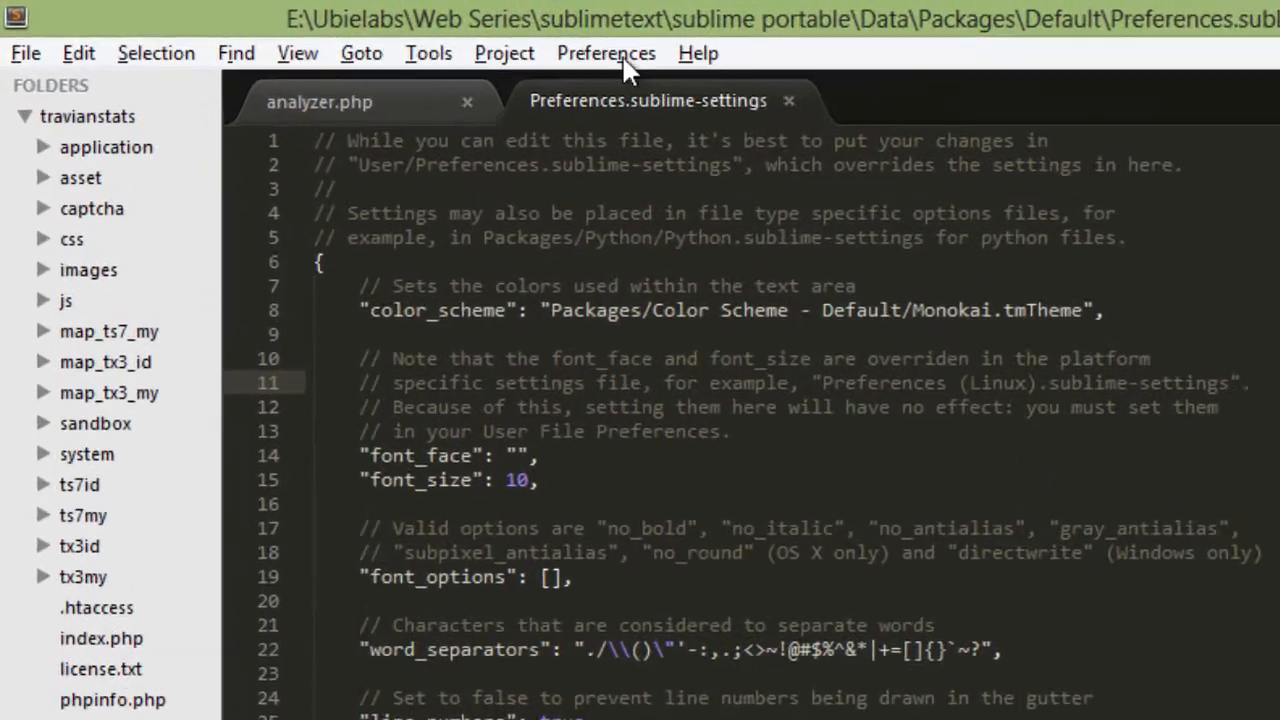
{"action": "left_click", "coordinate": [625, 62]}
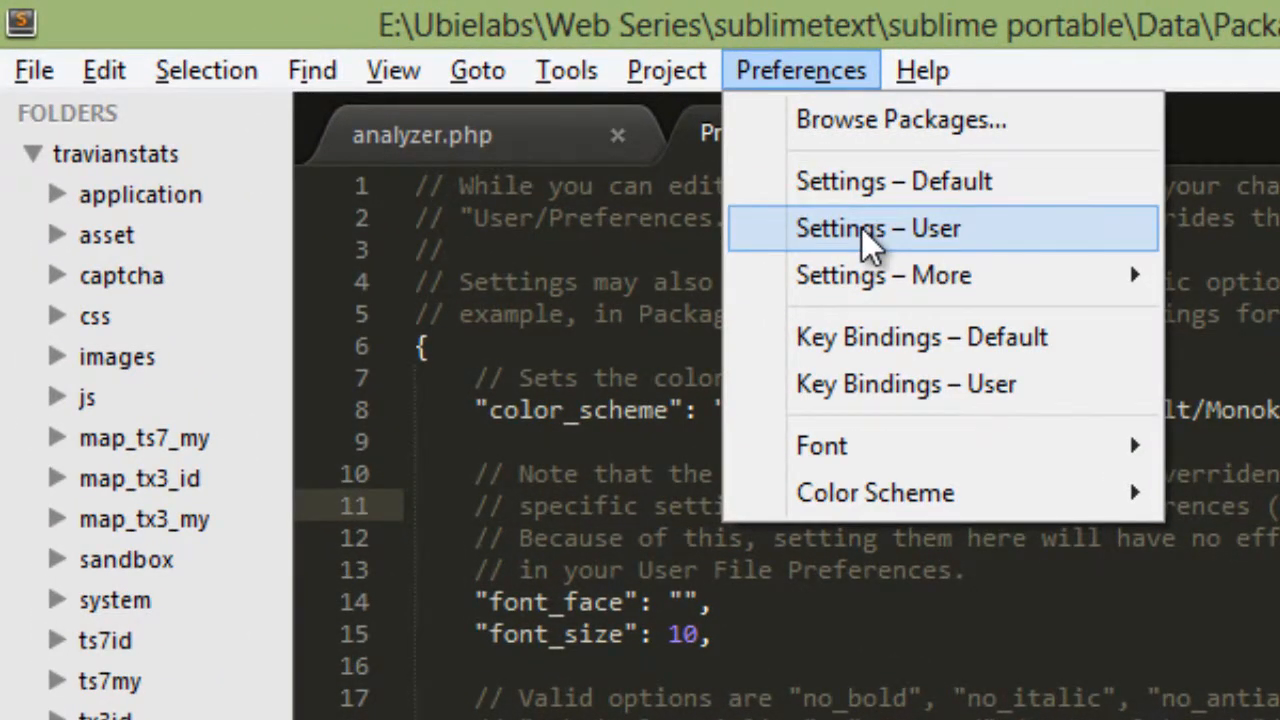
{"action": "left_click", "coordinate": [642, 168]}
{"action": "left_click", "coordinate": [1198, 375]}
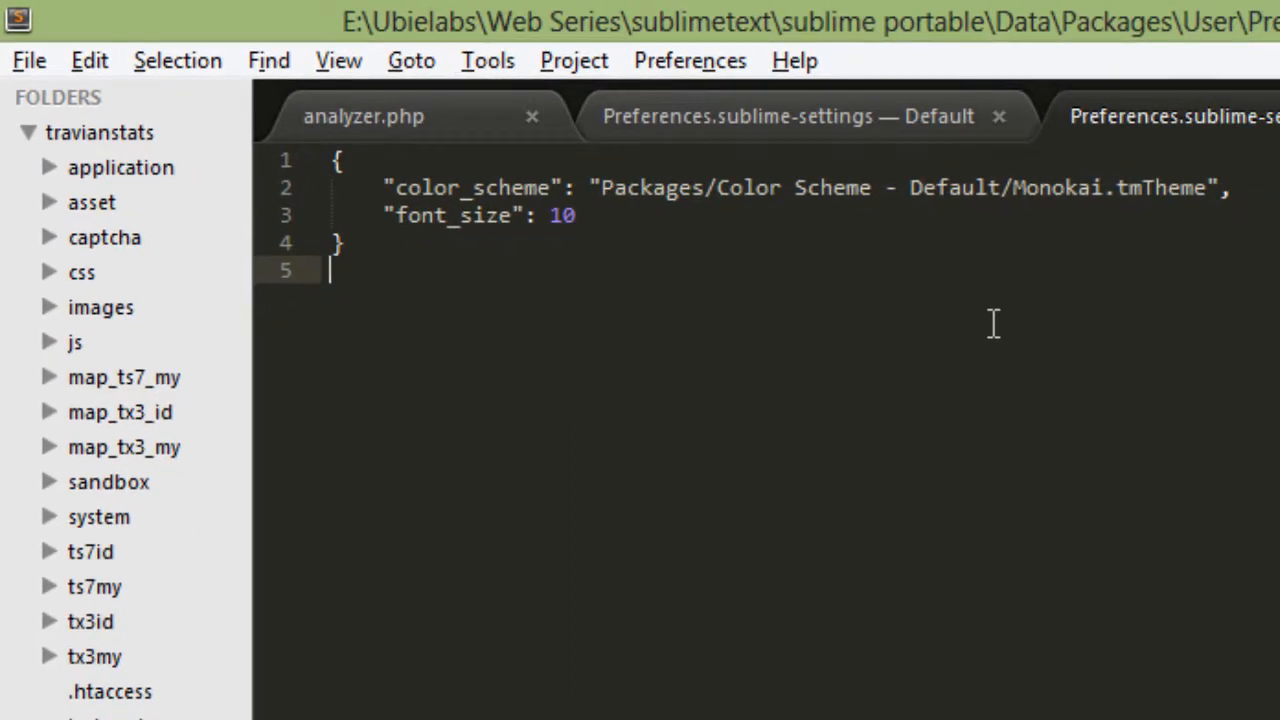
Examine the font_size and color_scheme entries in the user Preferences.sublime-settings file.
{"action": "left_click", "coordinate": [719, 233]}
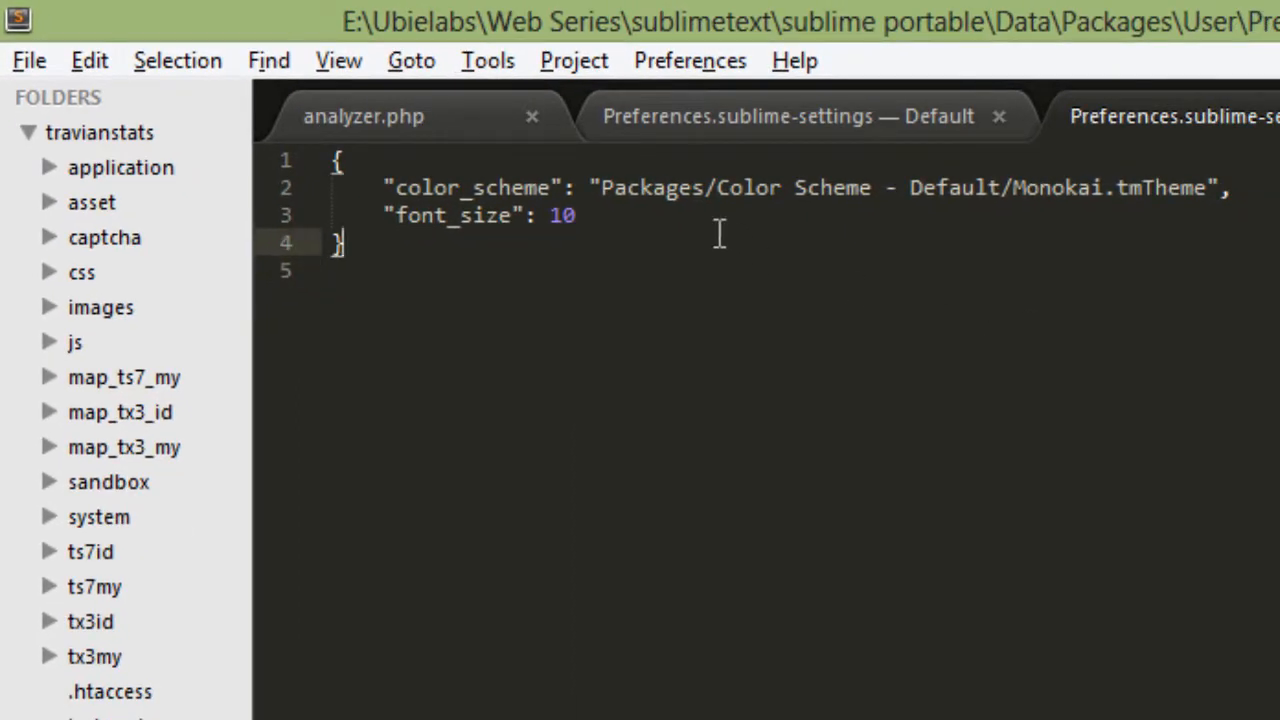
{"action": "key", "text": "Up"}
{"action": "key", "text": "End"}
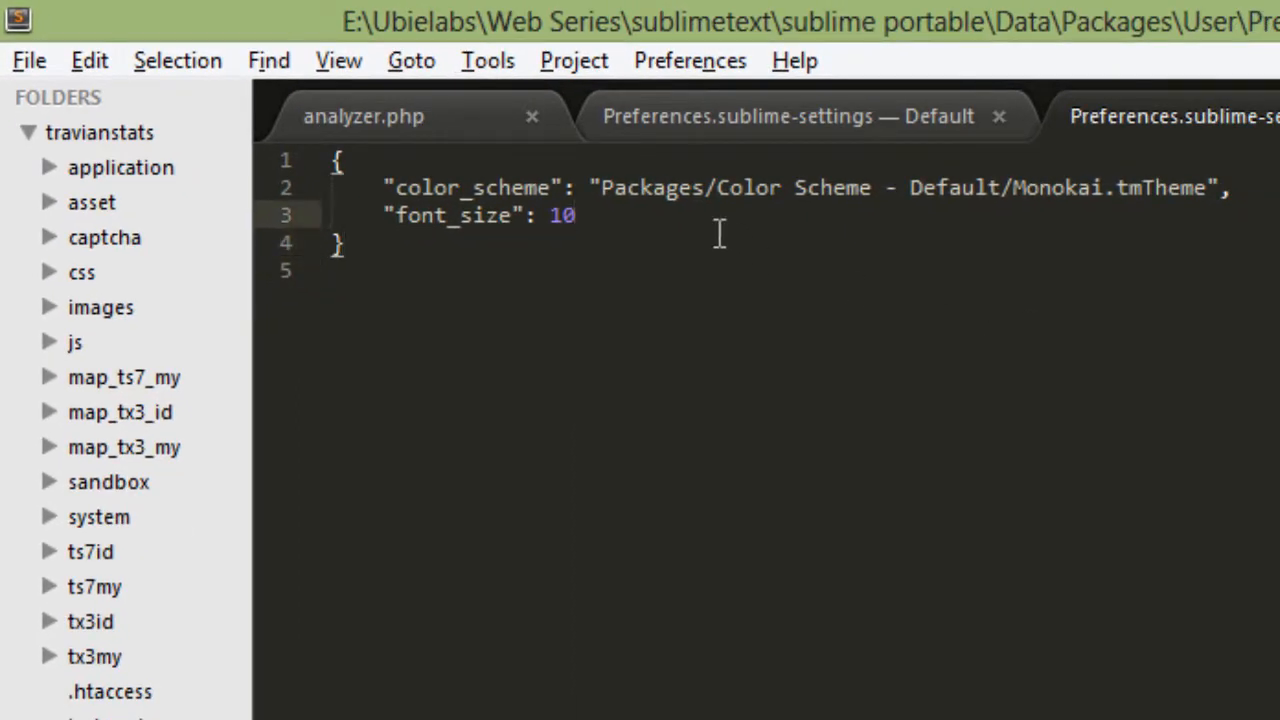
{"action": "key", "text": "shift+Home"}
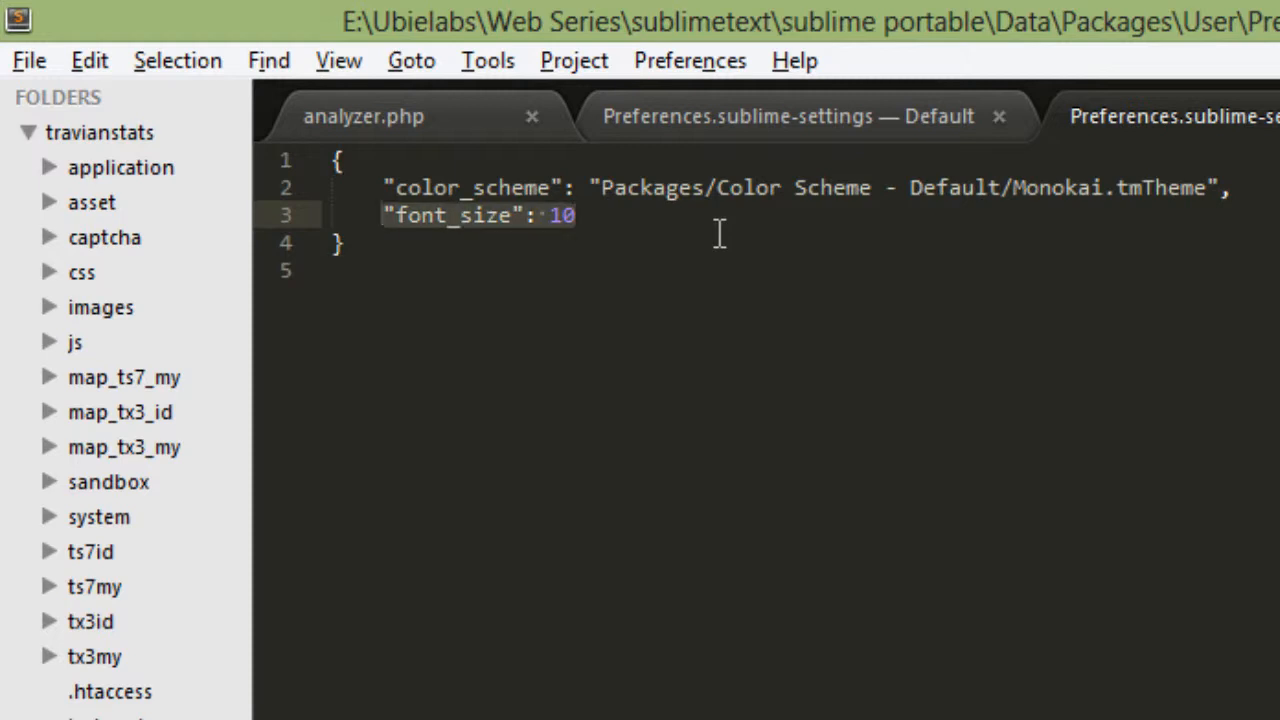
{"action": "key", "text": "End"}
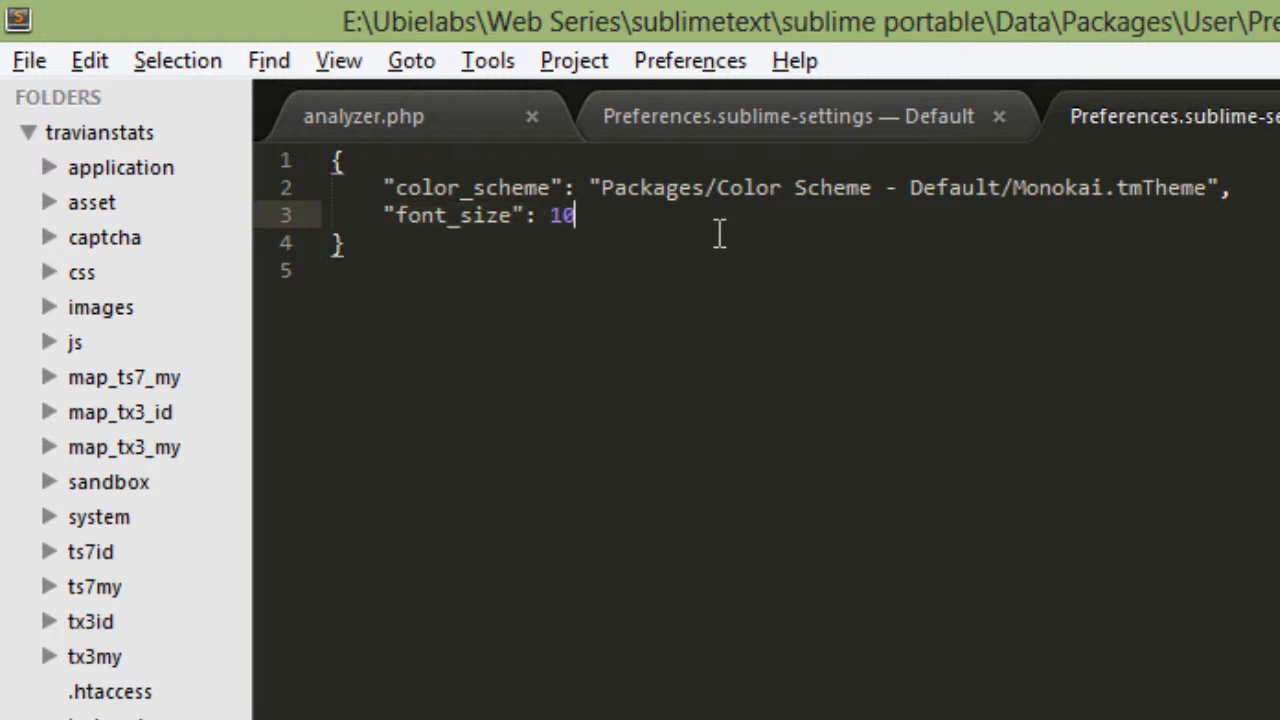
{"action": "key", "text": "Up"}
{"action": "key", "text": "Left"}
{"action": "key", "text": "Left"}
{"action": "key", "text": "Left"}
{"action": "key", "text": "Left"}
{"action": "key", "text": "Left"}
{"action": "key", "text": "Left"}
{"action": "key", "text": "Left"}
{"action": "key", "text": "Left"}
{"action": "key", "text": "Left"}
{"action": "key", "text": "Left"}
{"action": "key", "text": "Left"}
{"action": "key", "text": "Left"}
{"action": "key", "text": "Left"}
{"action": "key", "text": "Left"}
{"action": "key", "text": "Left"}
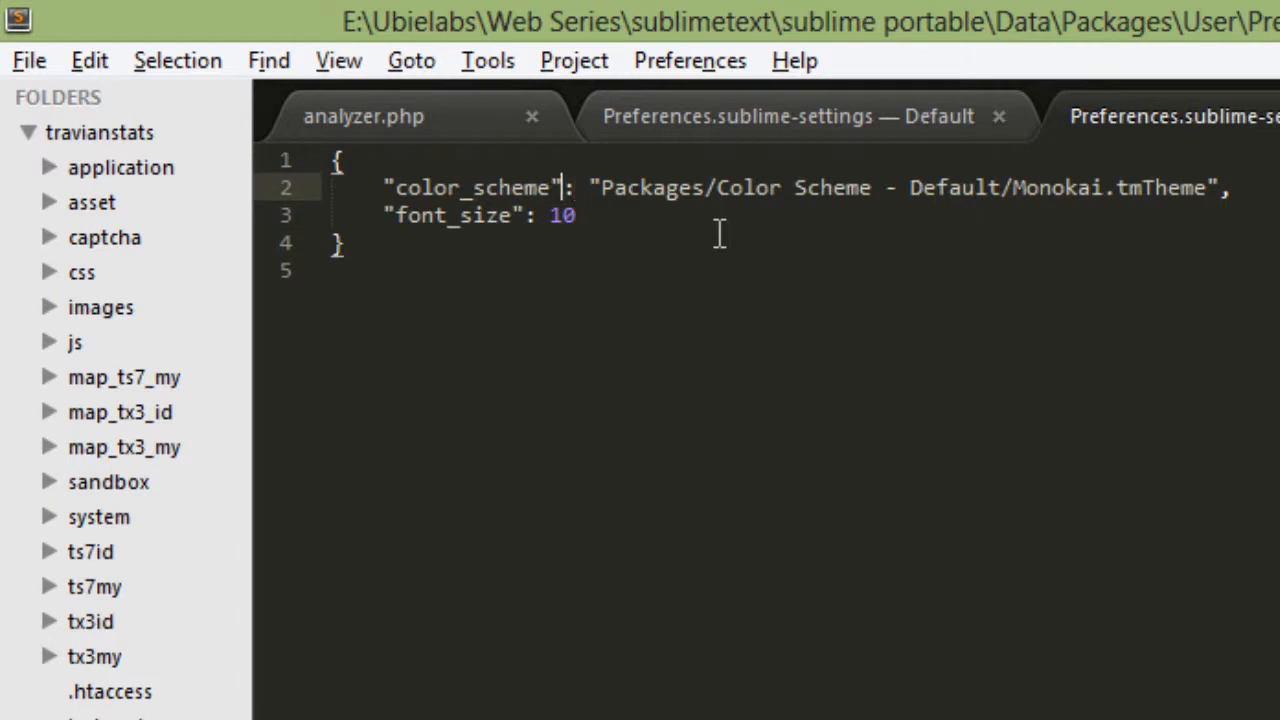
{"action": "key", "text": "shift+Right"}
{"action": "key", "text": "shift+Right"}
{"action": "key", "text": "shift+Right"}
{"action": "key", "text": "shift+Right"}
{"action": "key", "text": "shift+Right"}
{"action": "key", "text": "shift+Right"}
{"action": "key", "text": "shift+Right"}
{"action": "key", "text": "shift+Right"}
{"action": "key", "text": "shift+Right"}
{"action": "key", "text": "shift+Right"}
{"action": "key", "text": "shift+Right"}
{"action": "key", "text": "shift+Right"}
{"action": "key", "text": "shift+Right"}
{"action": "key", "text": "shift+Right"}
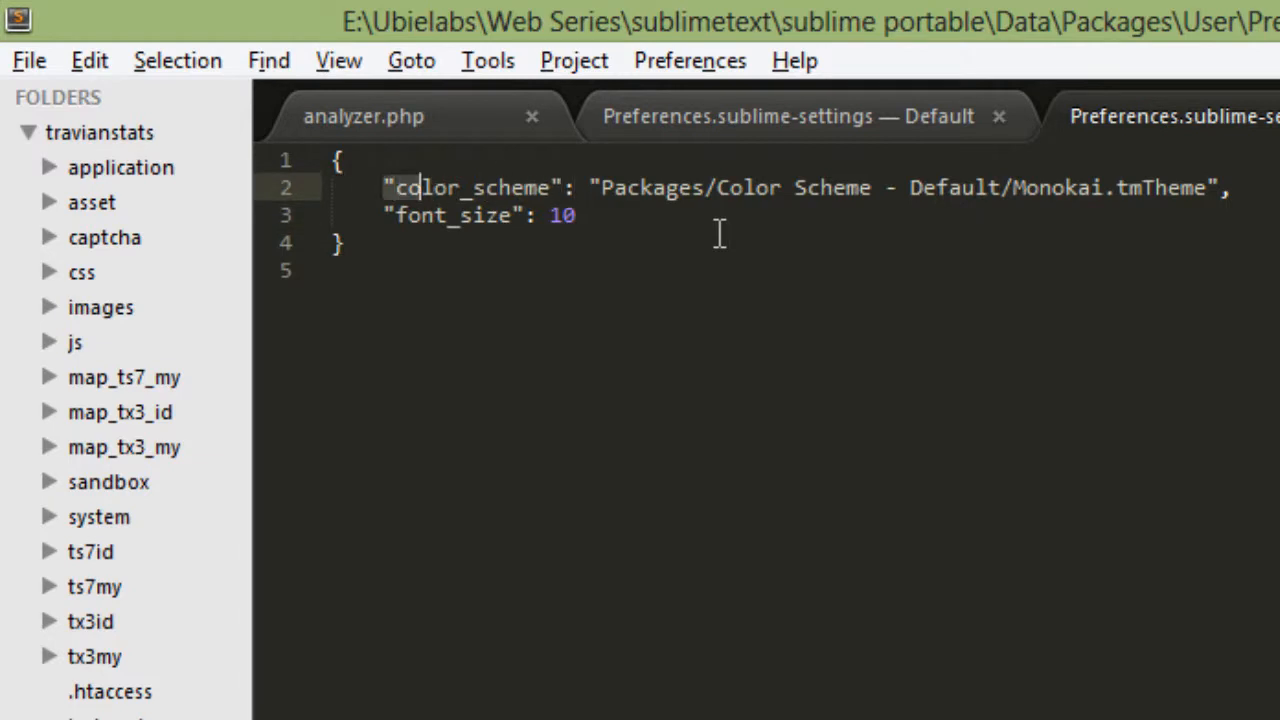
{"action": "key", "text": "Right"}
{"action": "key", "text": "Right"}
{"action": "key", "text": "Right"}
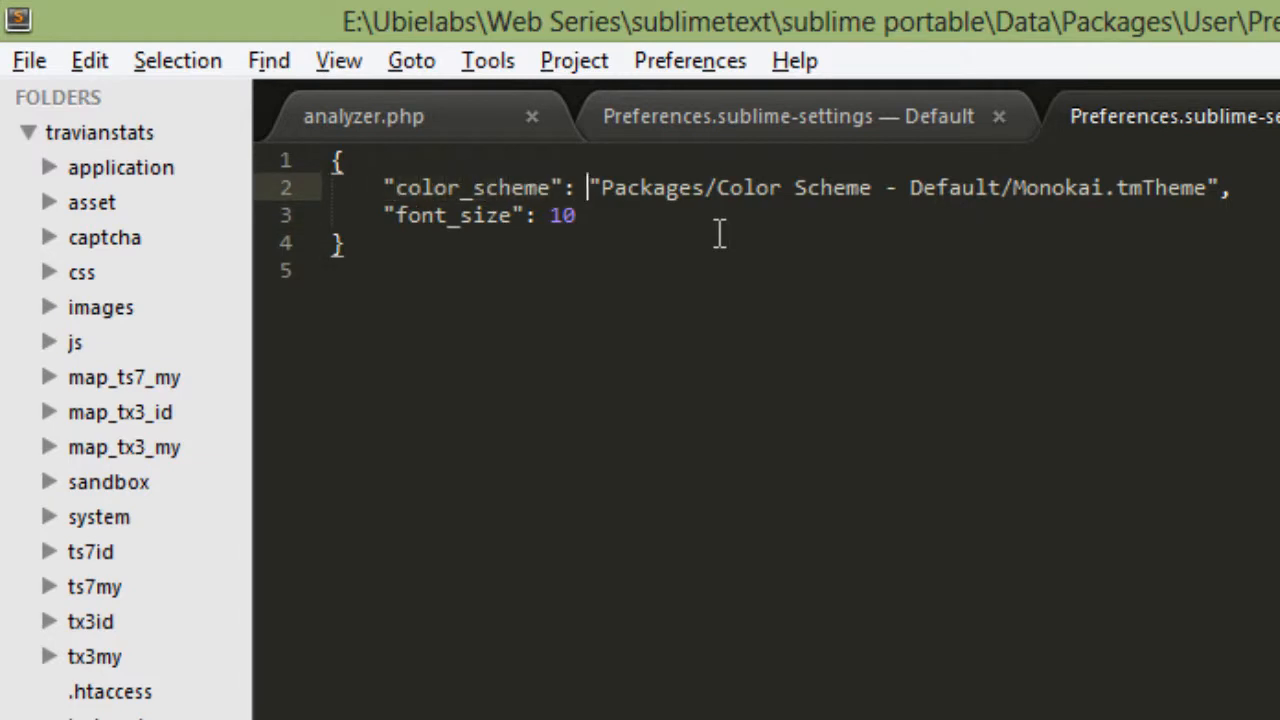
{"action": "key", "text": "Right"}
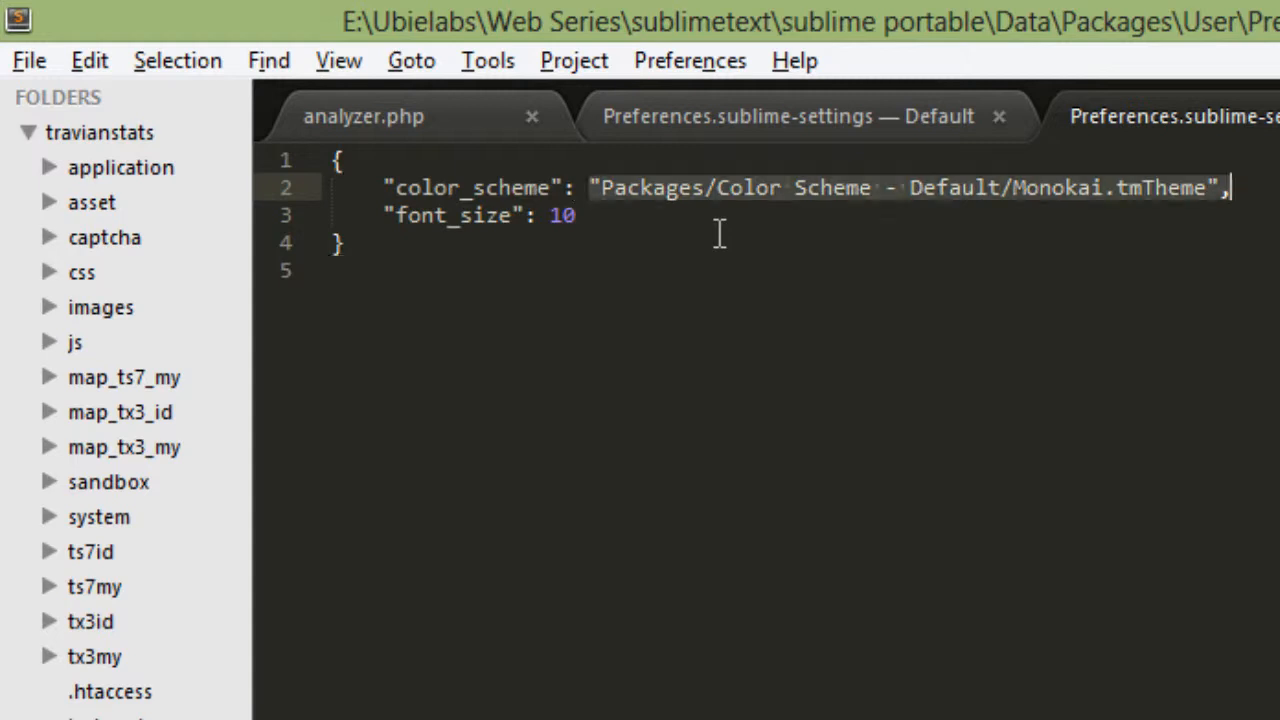
{"action": "key", "text": "ctrl+shift+space"}
{"action": "key", "text": "Right"}
{"action": "key", "text": "Right"}
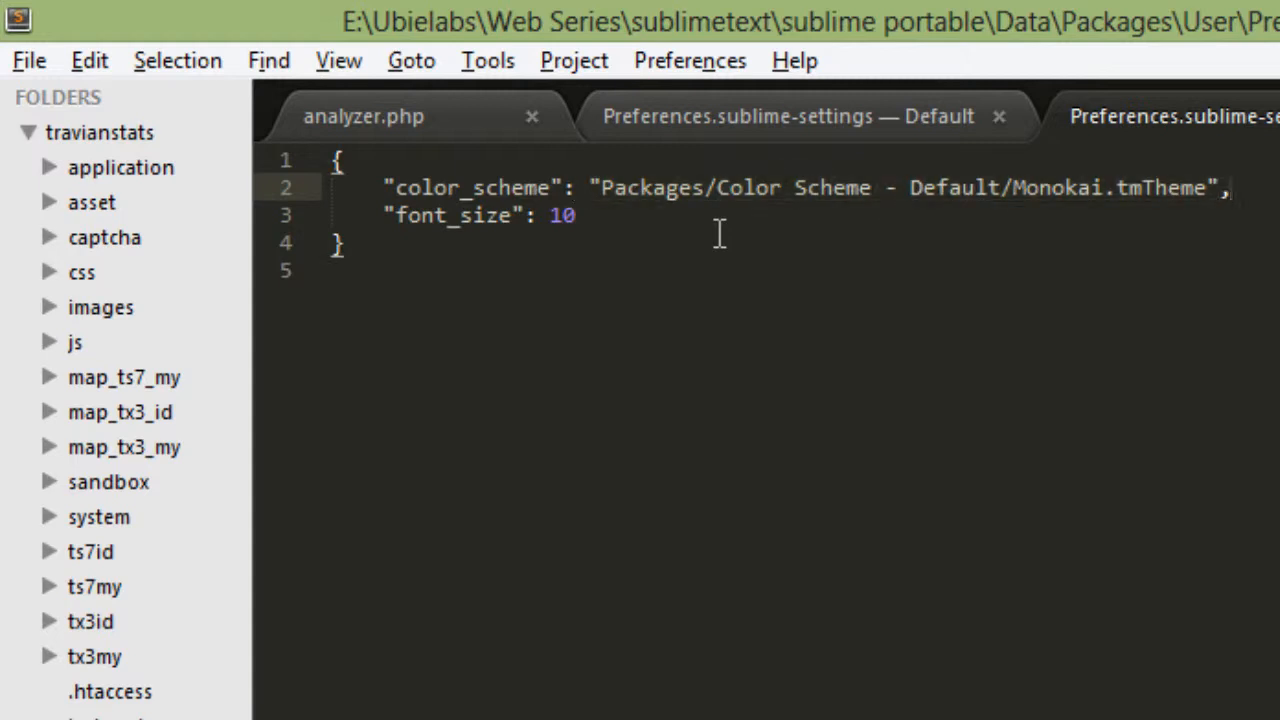
Set font_size to 16 in the user settings file and save it.
{"action": "key", "text": "Down"}
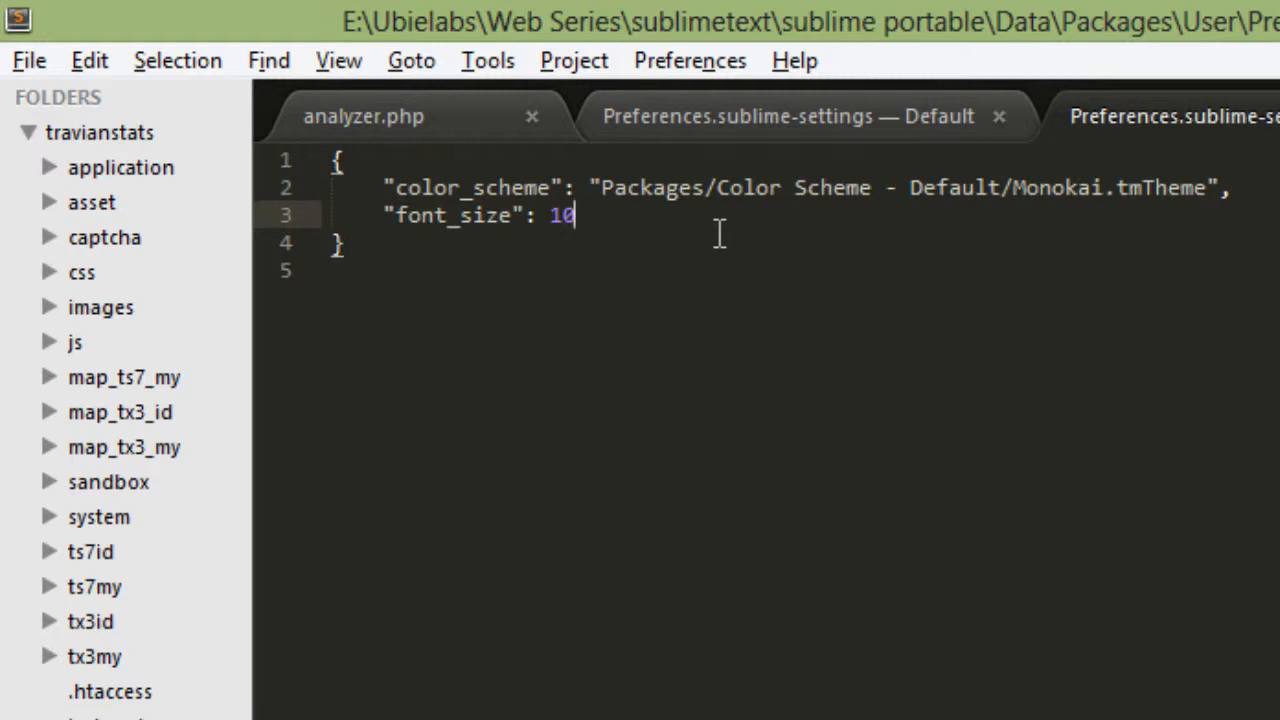
{"action": "key", "text": "Left"}
{"action": "key", "text": "Left"}
{"action": "key", "text": "shift+Right"}
{"action": "key", "text": "shift+Right"}
{"action": "type", "text": "16"}
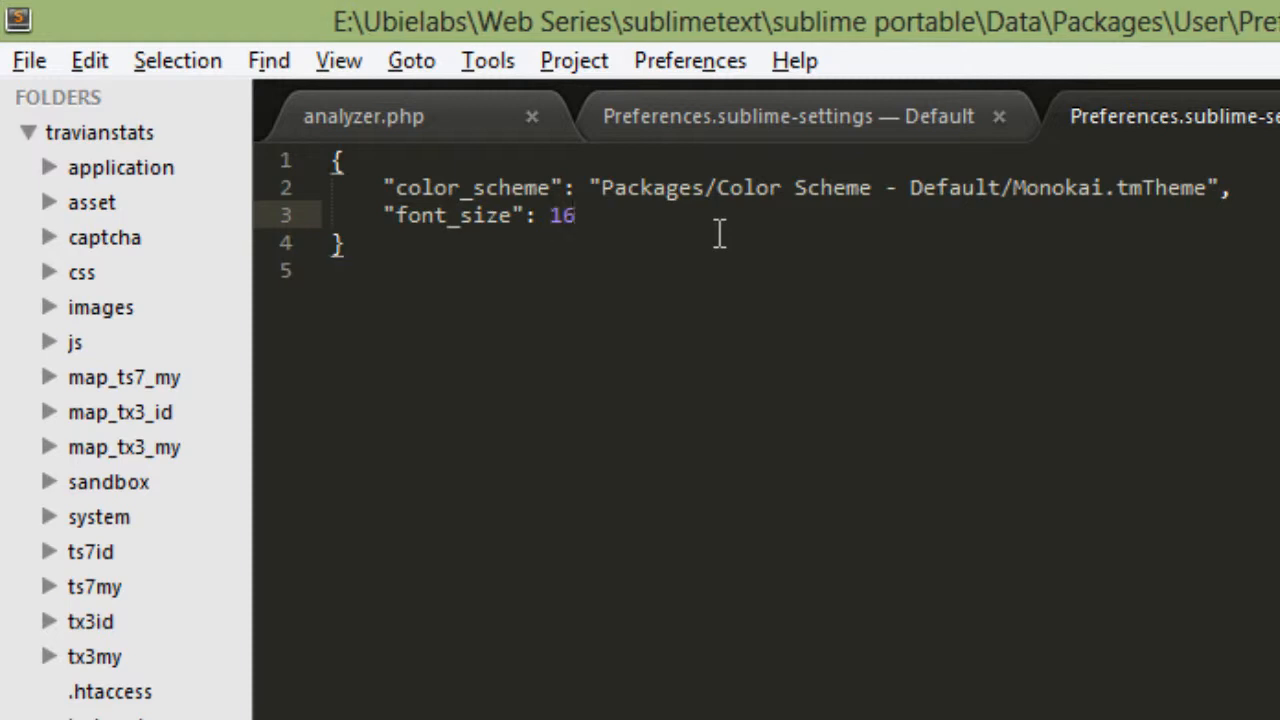
{"action": "key", "text": "ctrl+s"}
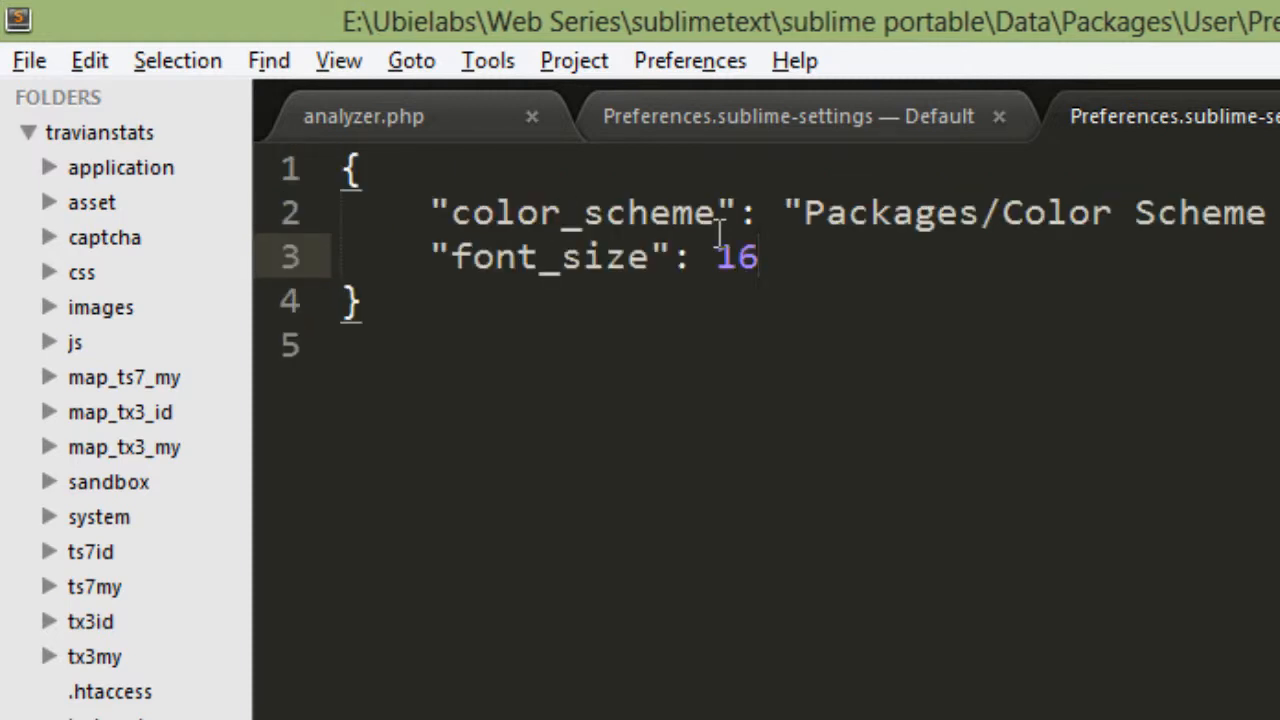
Change font_size to 15 in the user settings and save the file.
{"action": "key", "text": "BackSpace"}
{"action": "key", "text": "BackSpace"}
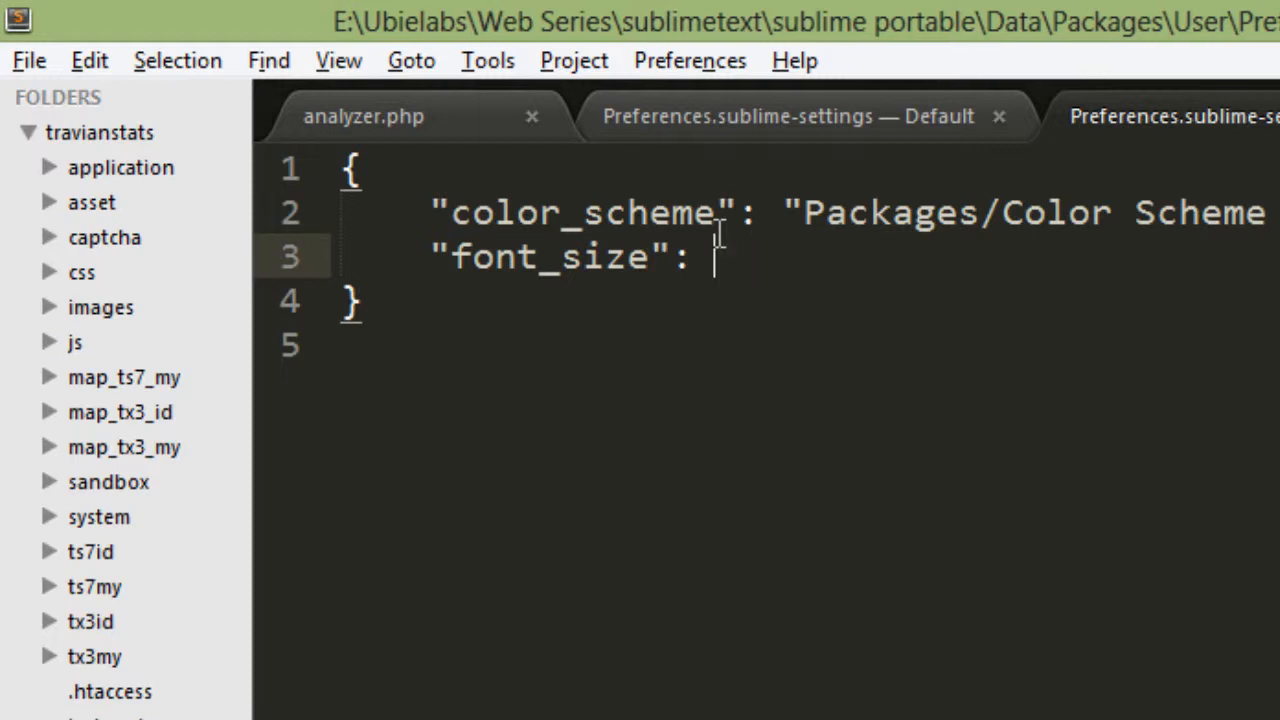
{"action": "type", "text": "15"}
{"action": "key", "text": "ctrl+s"}
Set font_size back to 10 in the user settings file and save it.
{"action": "key", "text": "BackSpace"}
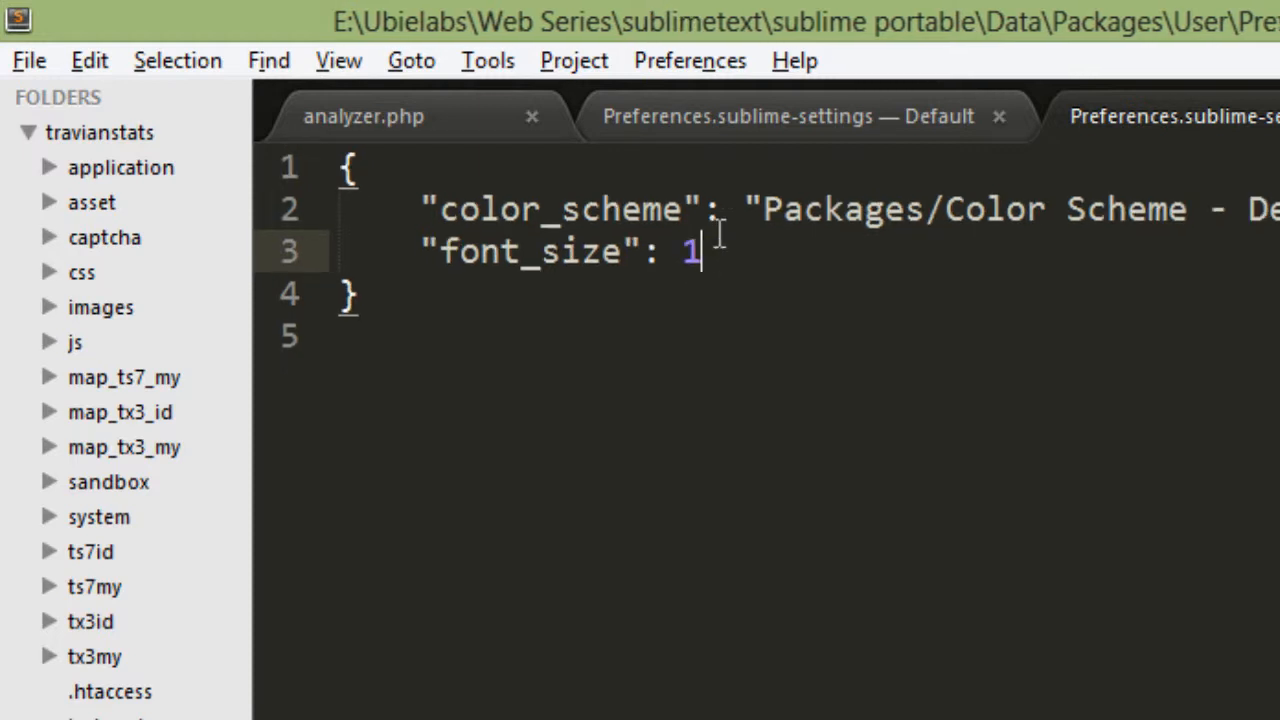
{"action": "type", "text": "0"}
{"action": "key", "text": "ctrl+s"}
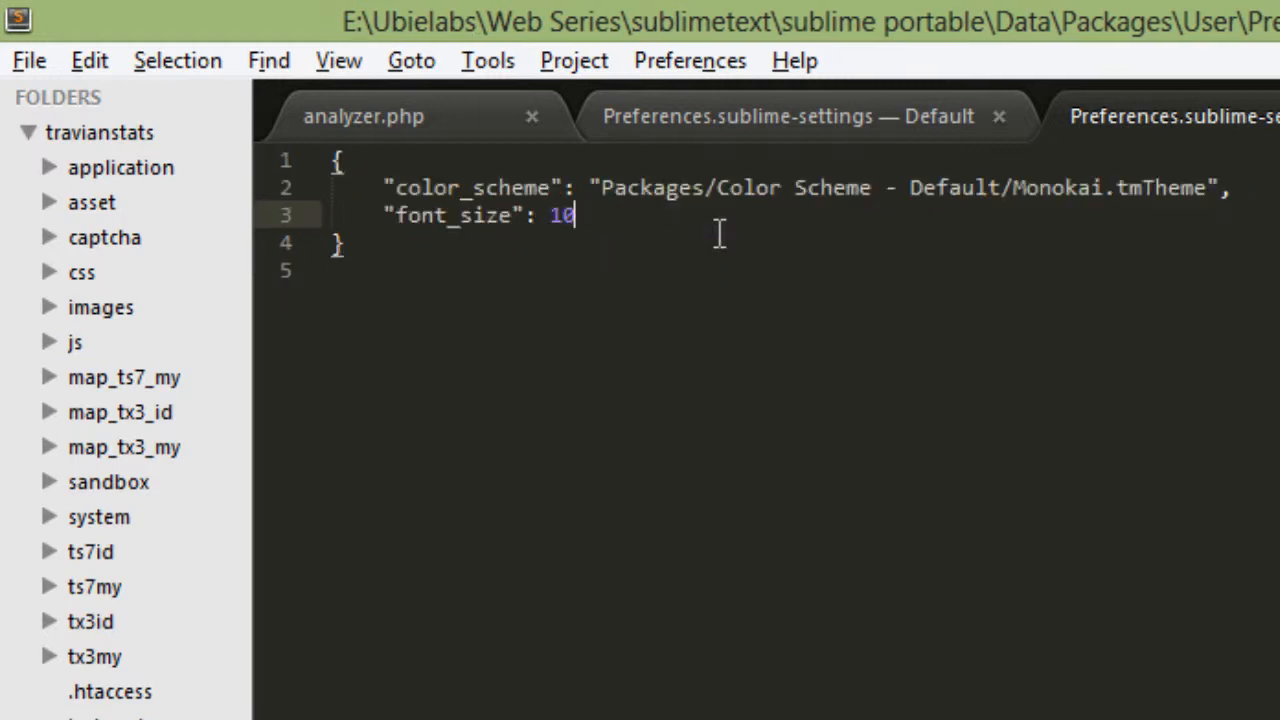
Set font_size to 15 in the user settings file and save the change.
{"action": "key", "text": "BackSpace"}
{"action": "key", "text": "BackSpace"}
{"action": "type", "text": "15"}
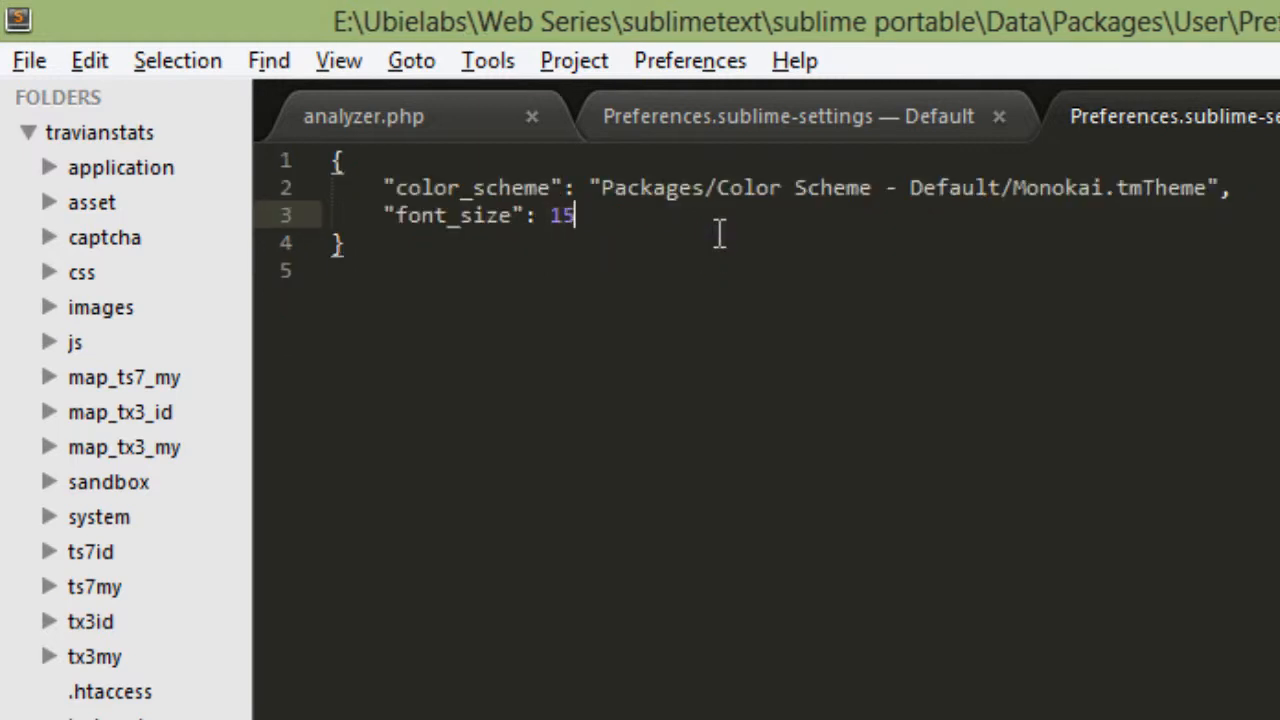
{"action": "key", "text": "ctrl+s"}
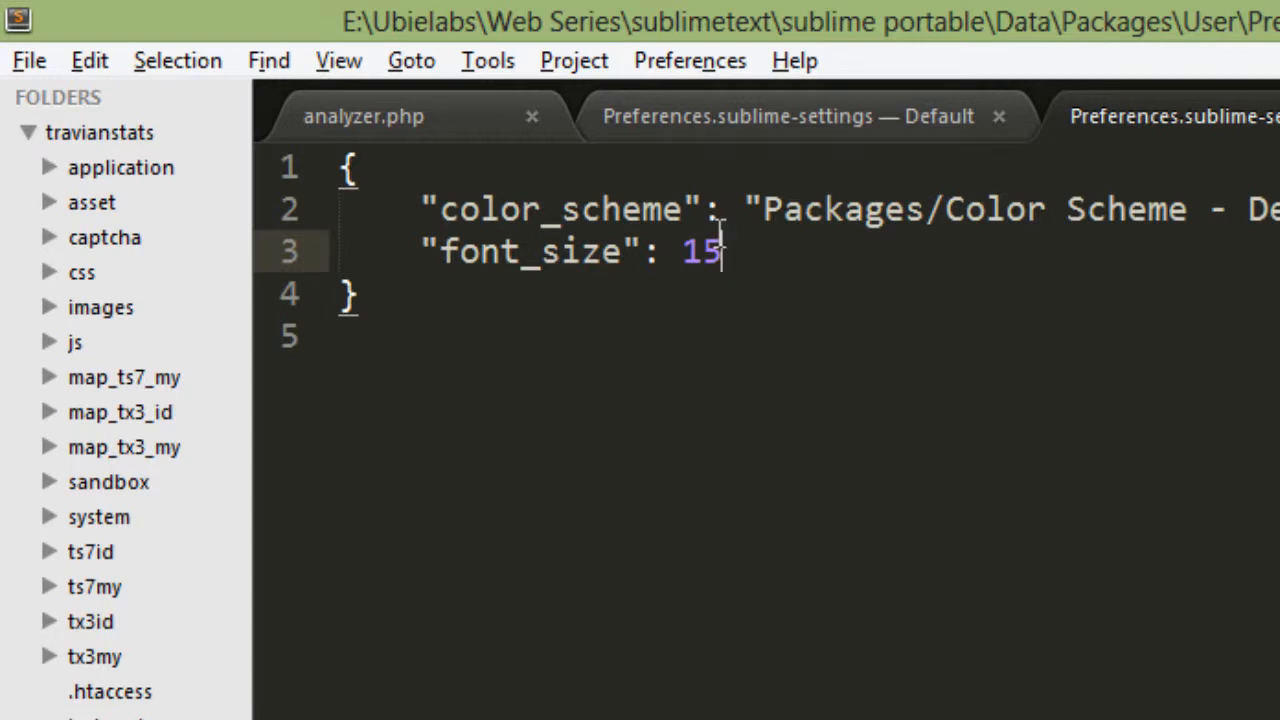
Switch to the default settings file and look through its available options.
{"action": "left_click", "coordinate": [780, 117]}
{"action": "scroll", "coordinate": [777, 700], "scroll_direction": "down", "scroll_amount": 20}
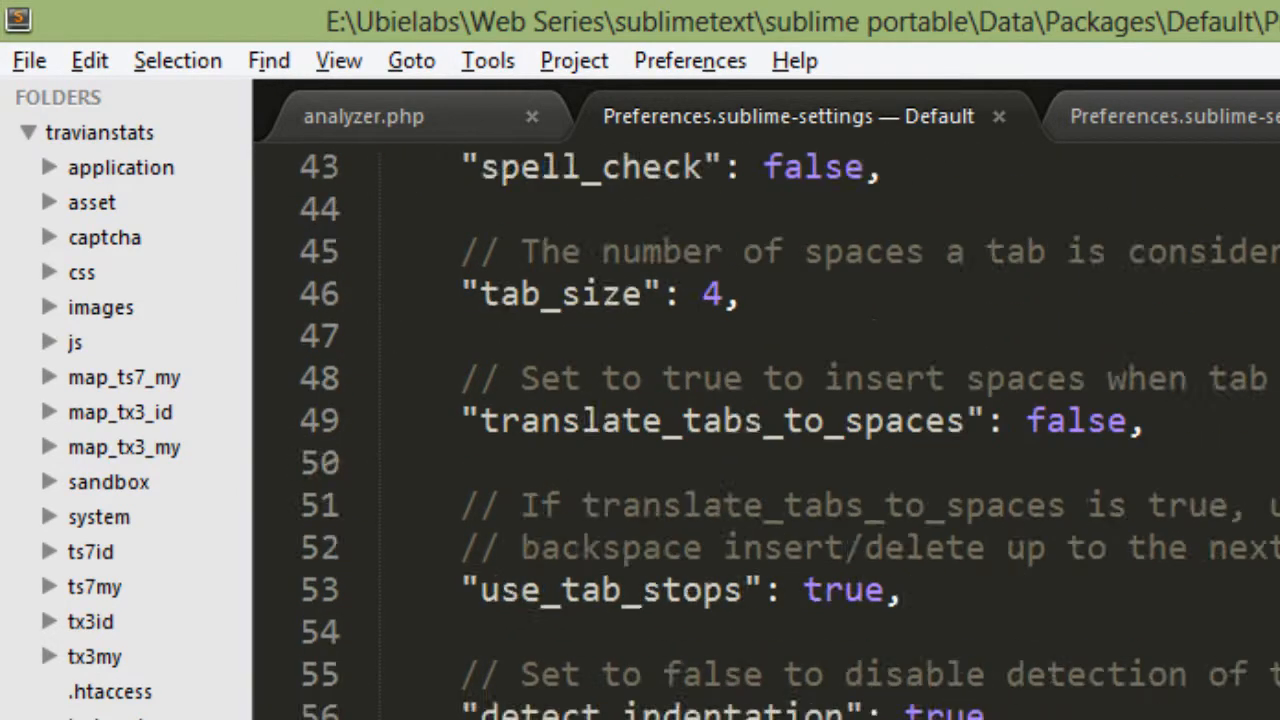
{"action": "scroll", "coordinate": [780, 433], "scroll_direction": "down", "scroll_amount": 15}
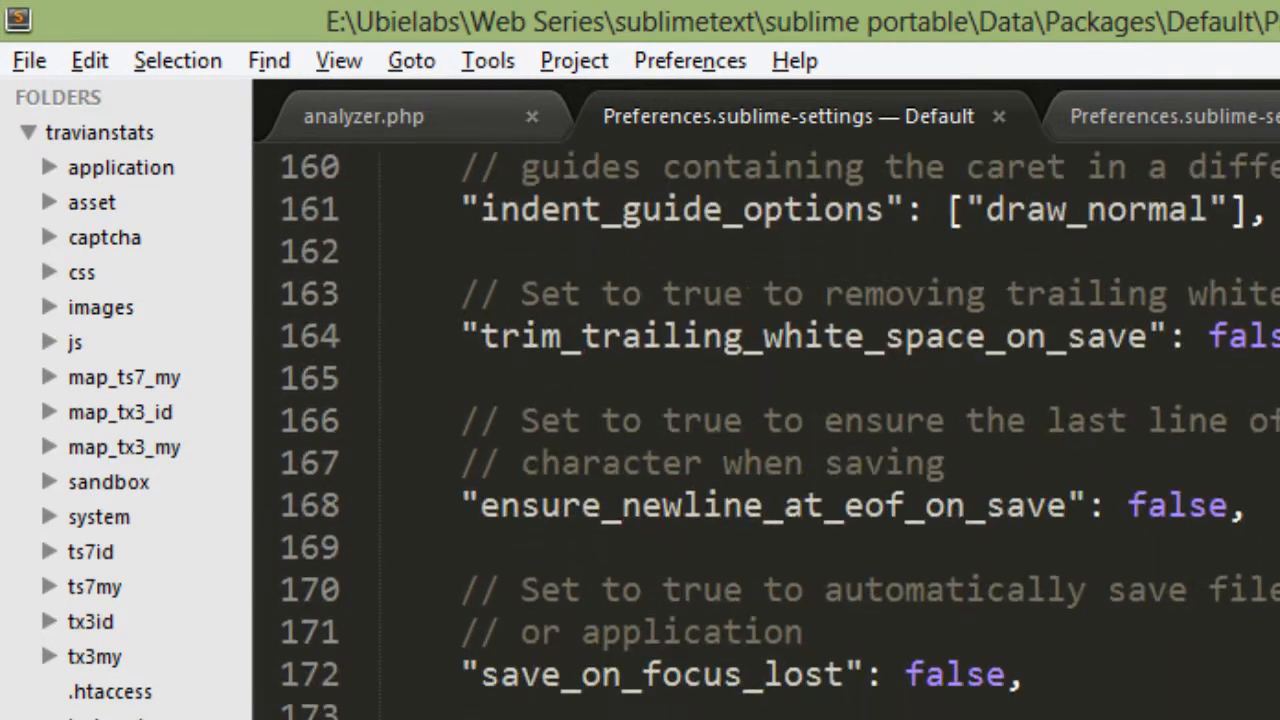
{"action": "left_click", "coordinate": [695, 70]}
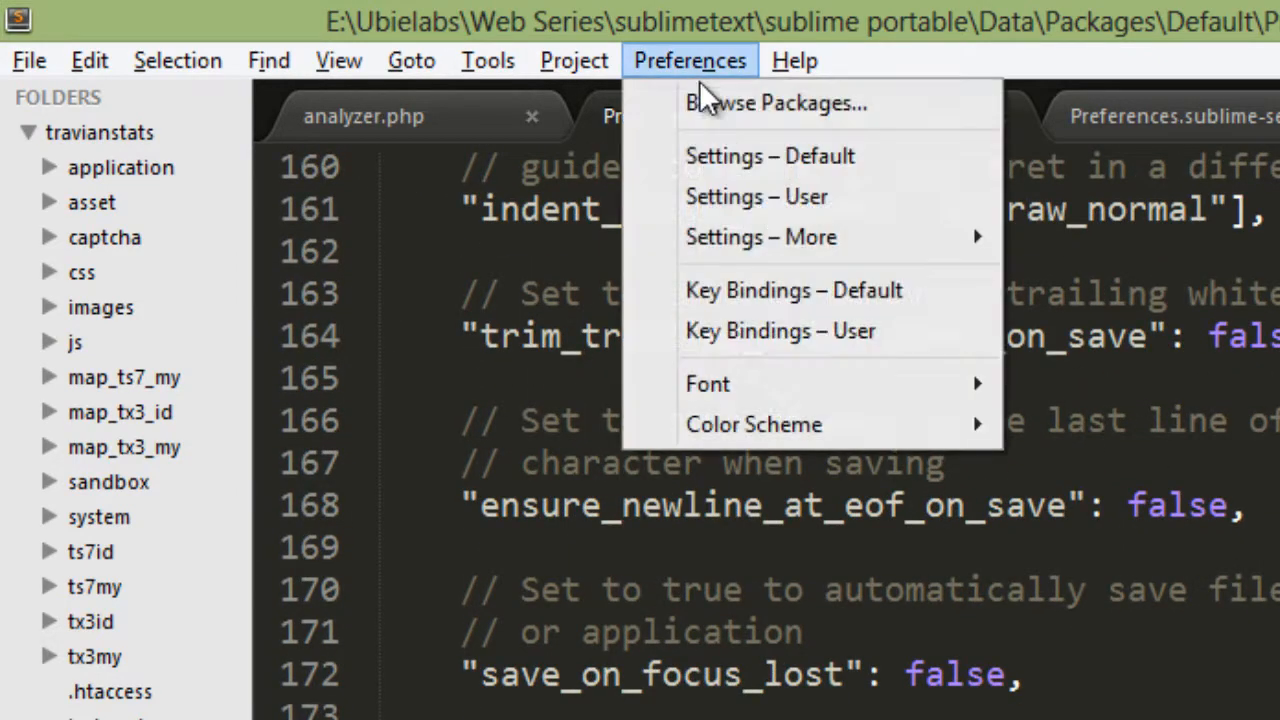
{"action": "left_click", "coordinate": [760, 158]}
{"action": "scroll", "coordinate": [963, 569], "scroll_direction": "down", "scroll_amount": 13}
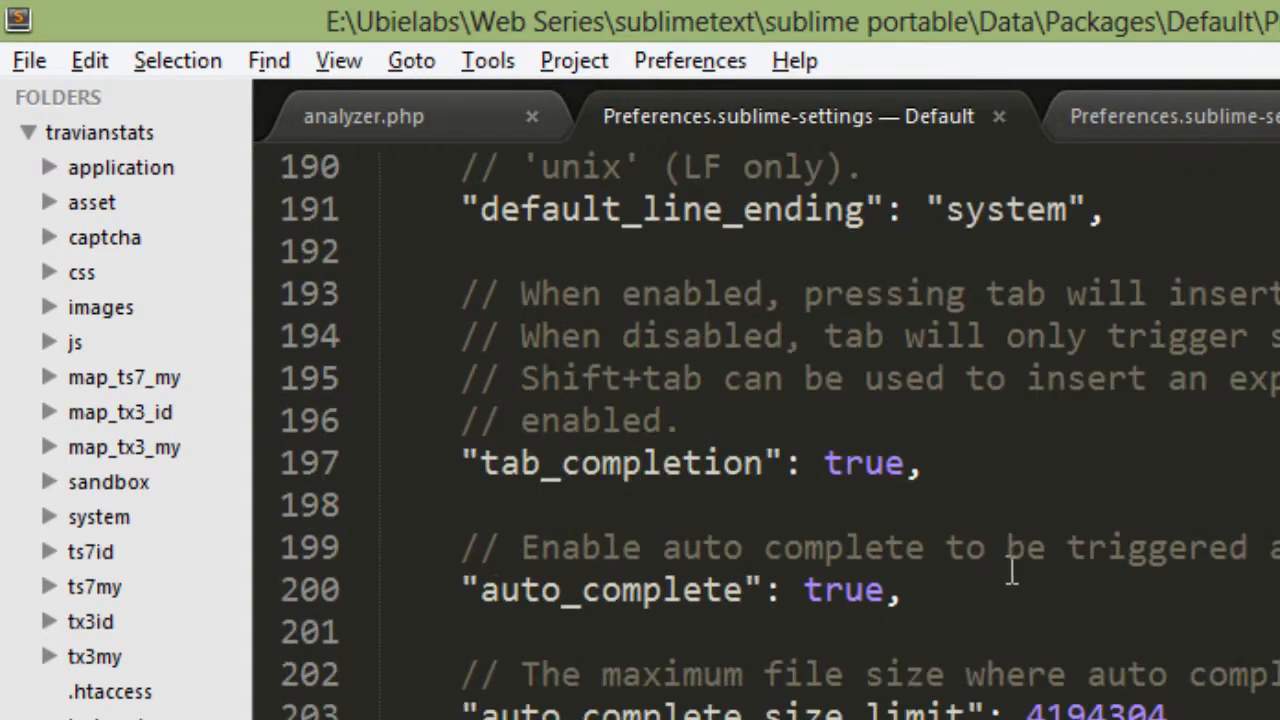
{"action": "scroll", "coordinate": [1013, 550], "scroll_direction": "down", "scroll_amount": 11}
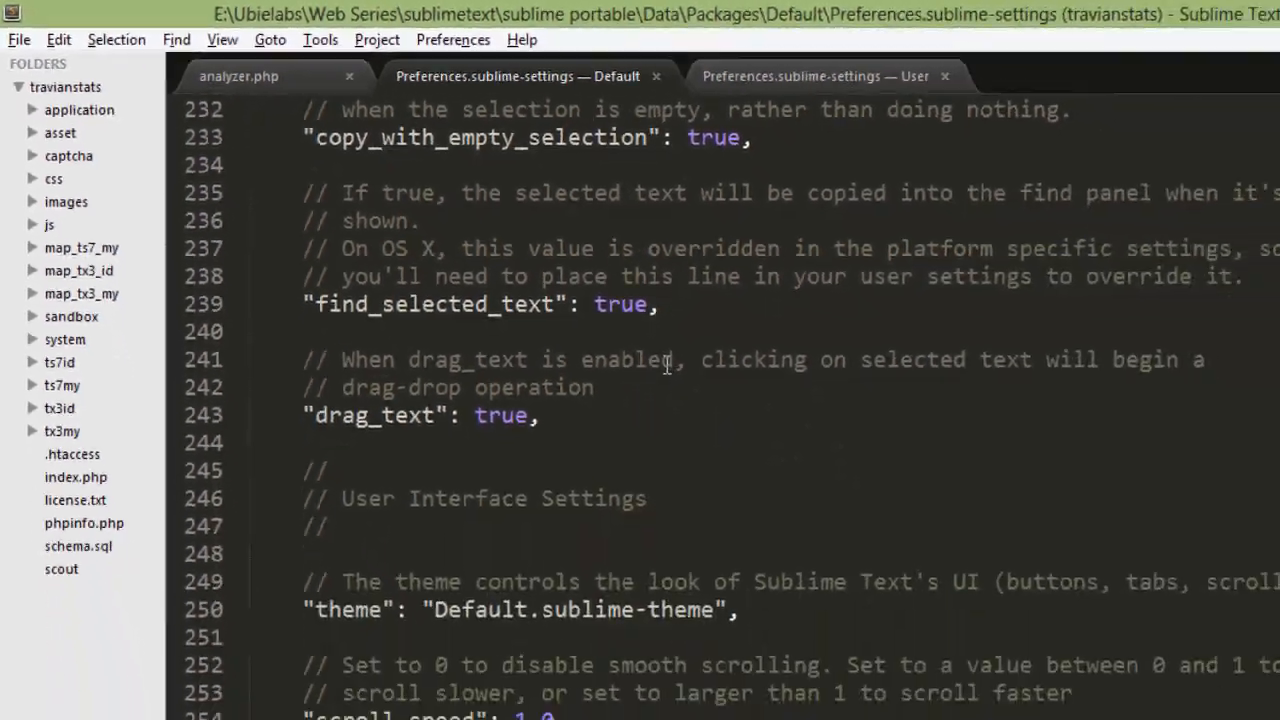
Search the default settings for "num" and copy the "line_numbers": true, line.
{"action": "key", "text": "ctrl+f"}
{"action": "type", "text": "number"}
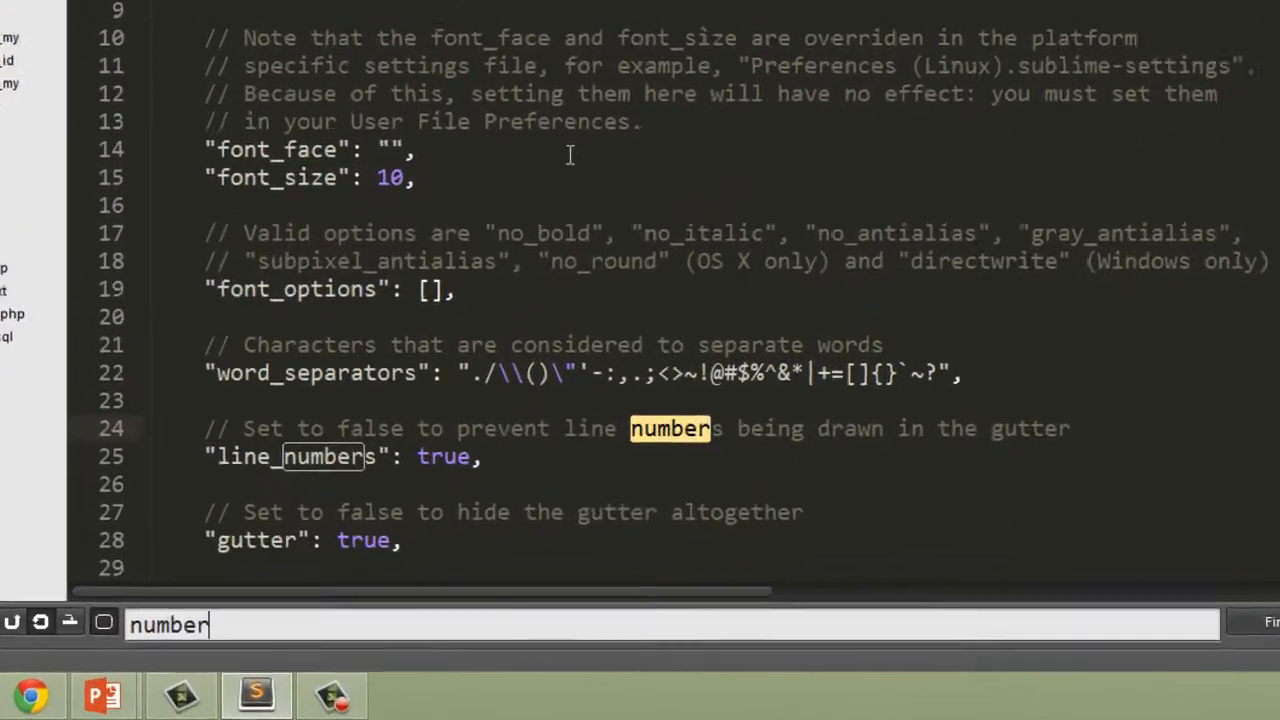
{"action": "key", "text": "Escape"}
{"action": "left_click", "coordinate": [496, 461]}
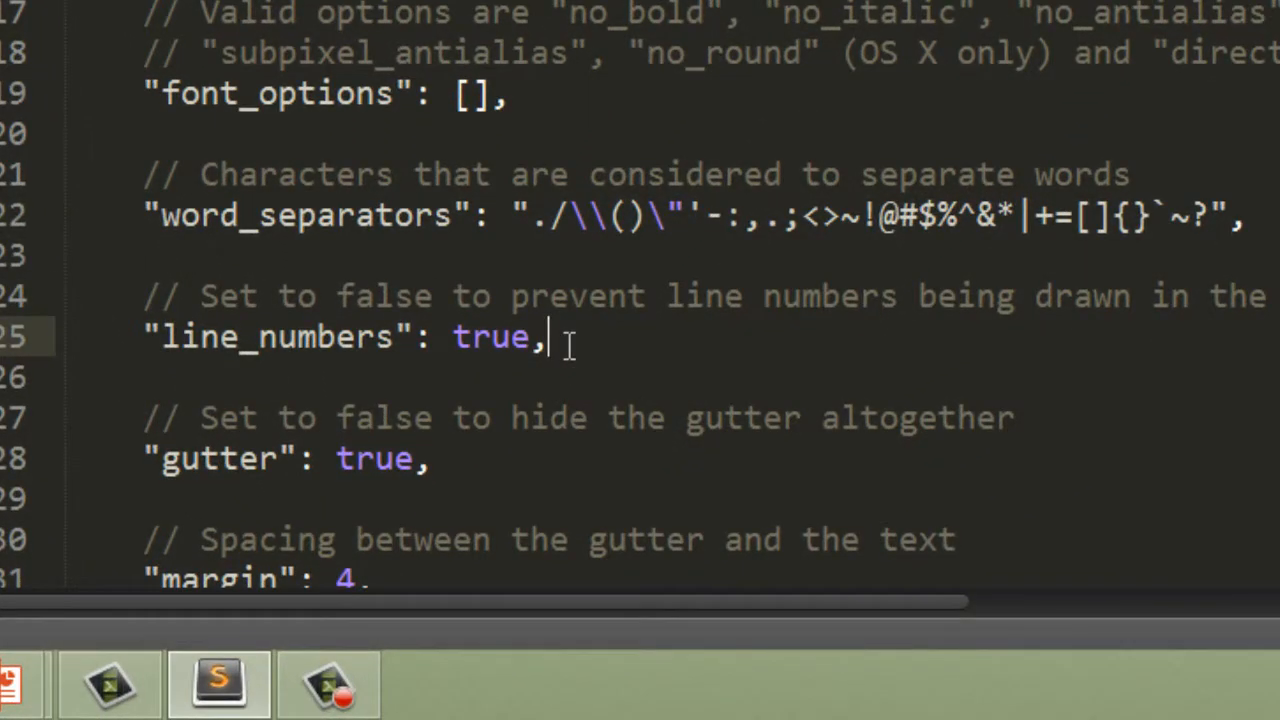
{"action": "key", "text": "shift+Home"}
{"action": "key", "text": "ctrl+c"}
Add "line_numbers": true after the font_size entry in the user settings file and save it.
{"action": "key", "text": "ctrl+Tab"}
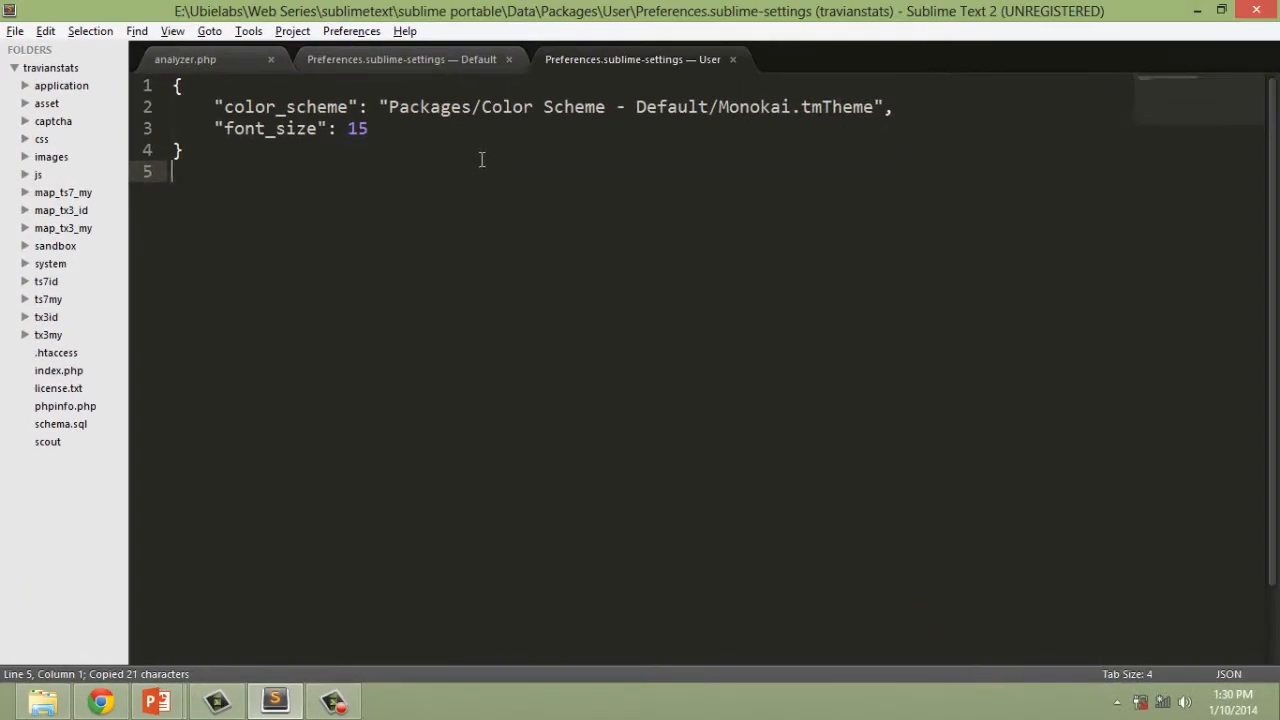
{"action": "left_click", "coordinate": [481, 159]}
{"action": "key", "text": "Up"}
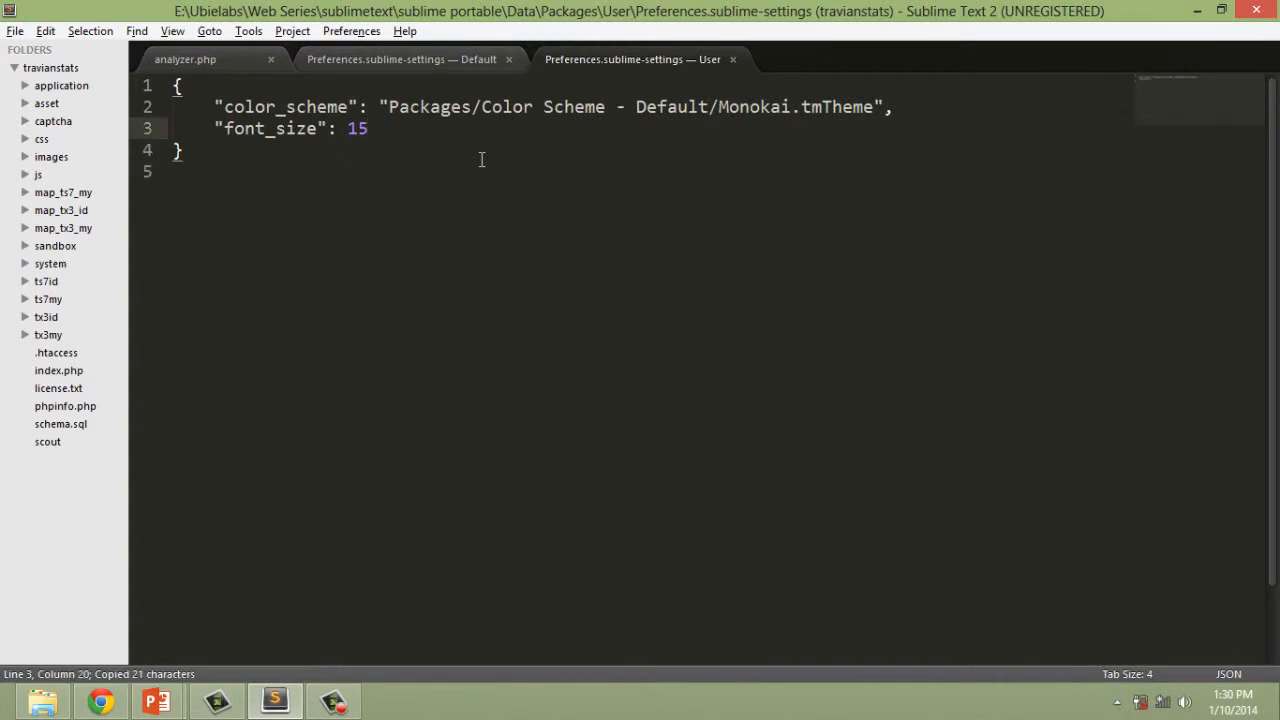
{"action": "type", "text": ","}
{"action": "key", "text": "Return"}
{"action": "key", "text": "ctrl+v"}
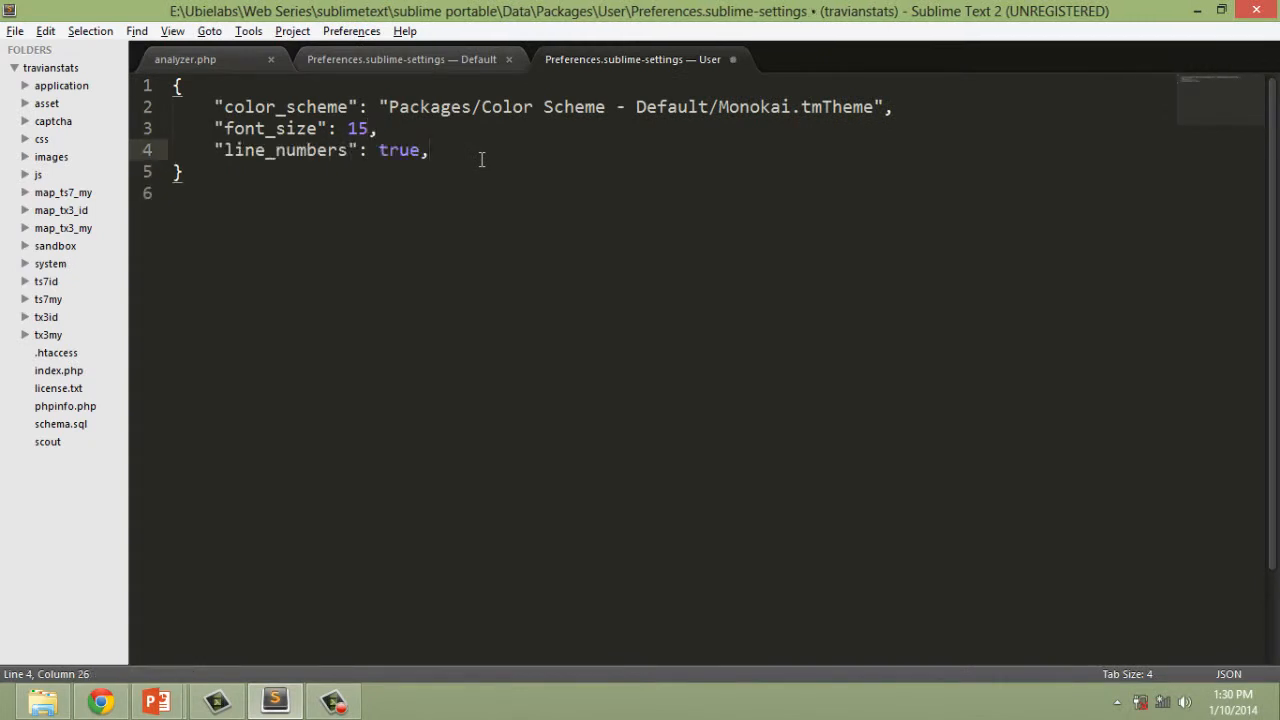
{"action": "key", "text": "BackSpace"}
{"action": "key", "text": "ctrl+s"}
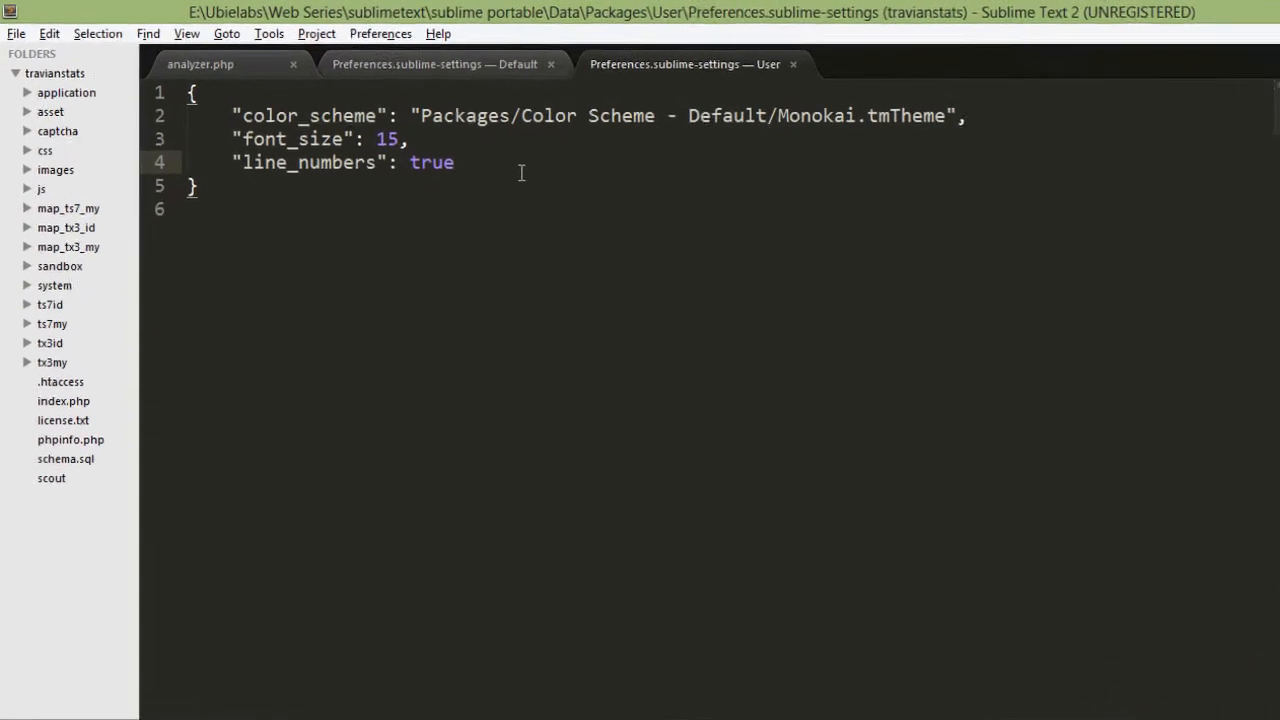
Set line_numbers to false in the user settings file, save it, and dismiss the license purchase prompt.
{"action": "double_click", "coordinate": [659, 244]}
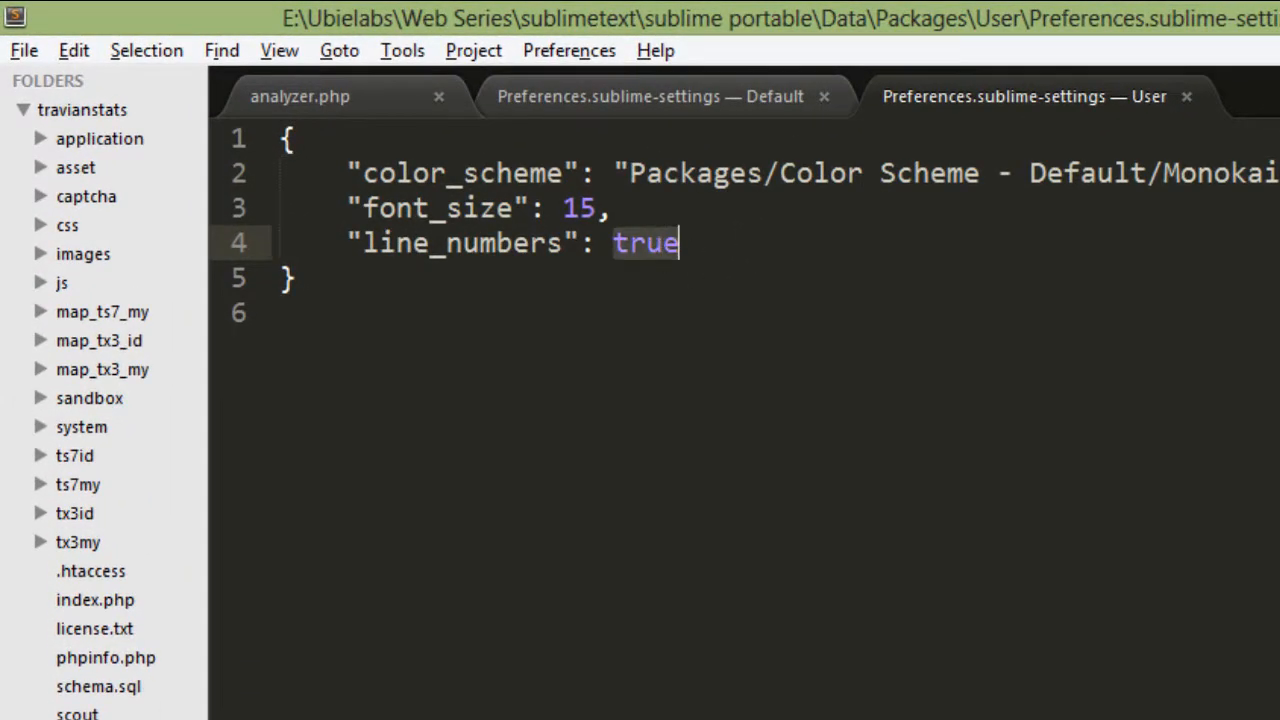
{"action": "type", "text": "false"}
{"action": "key", "text": "ctrl+s"}
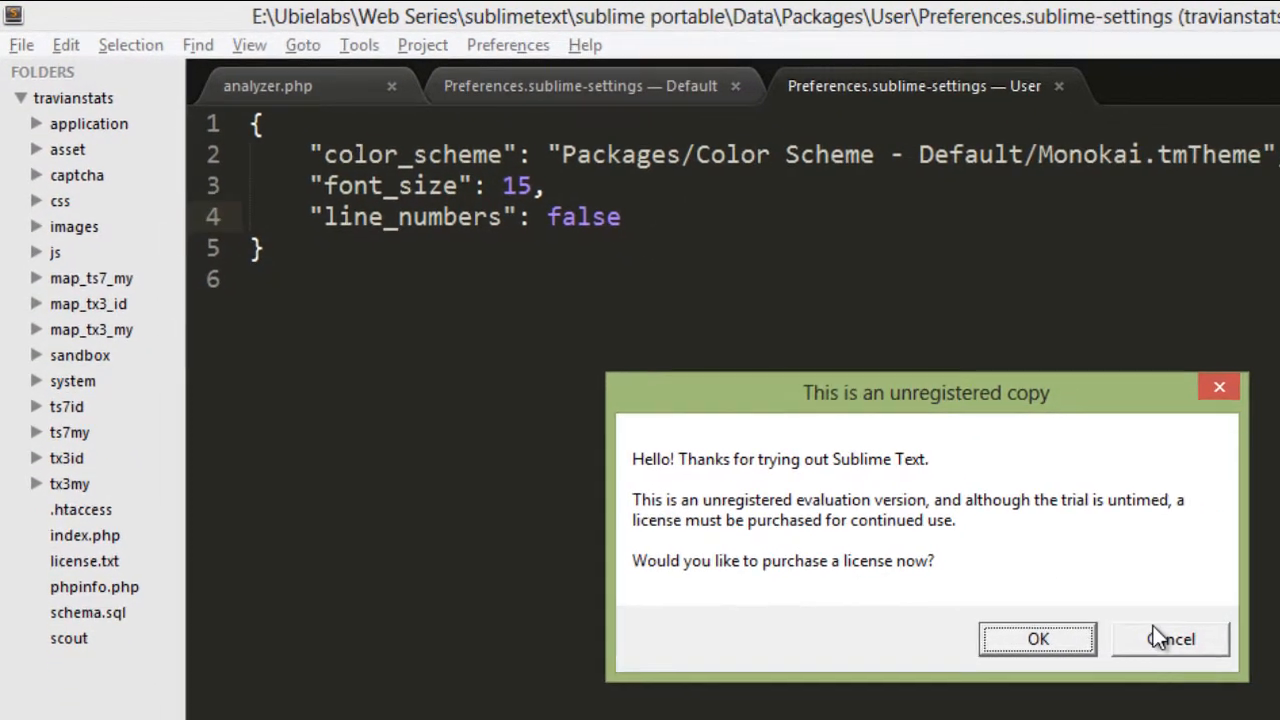
{"action": "left_click", "coordinate": [1160, 638]}
{"action": "left_click", "coordinate": [351, 300]}
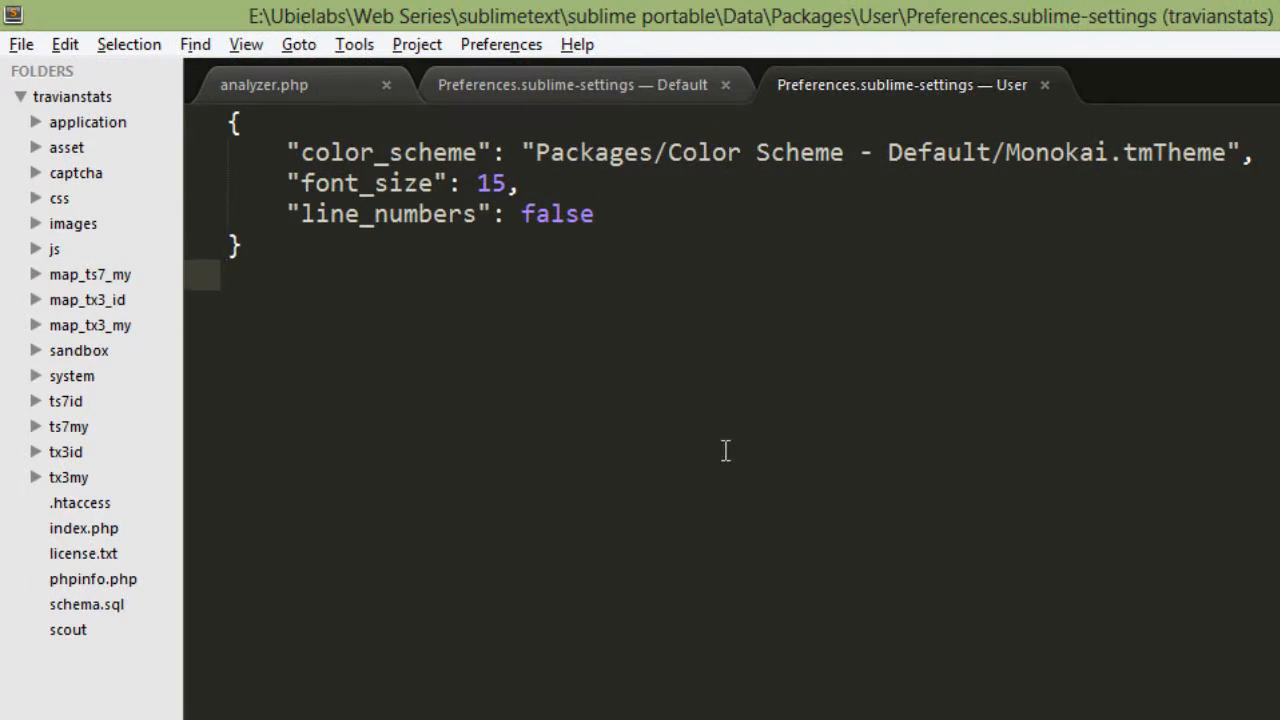
{"action": "left_click", "coordinate": [946, 243]}
{"action": "left_click", "coordinate": [789, 199]}
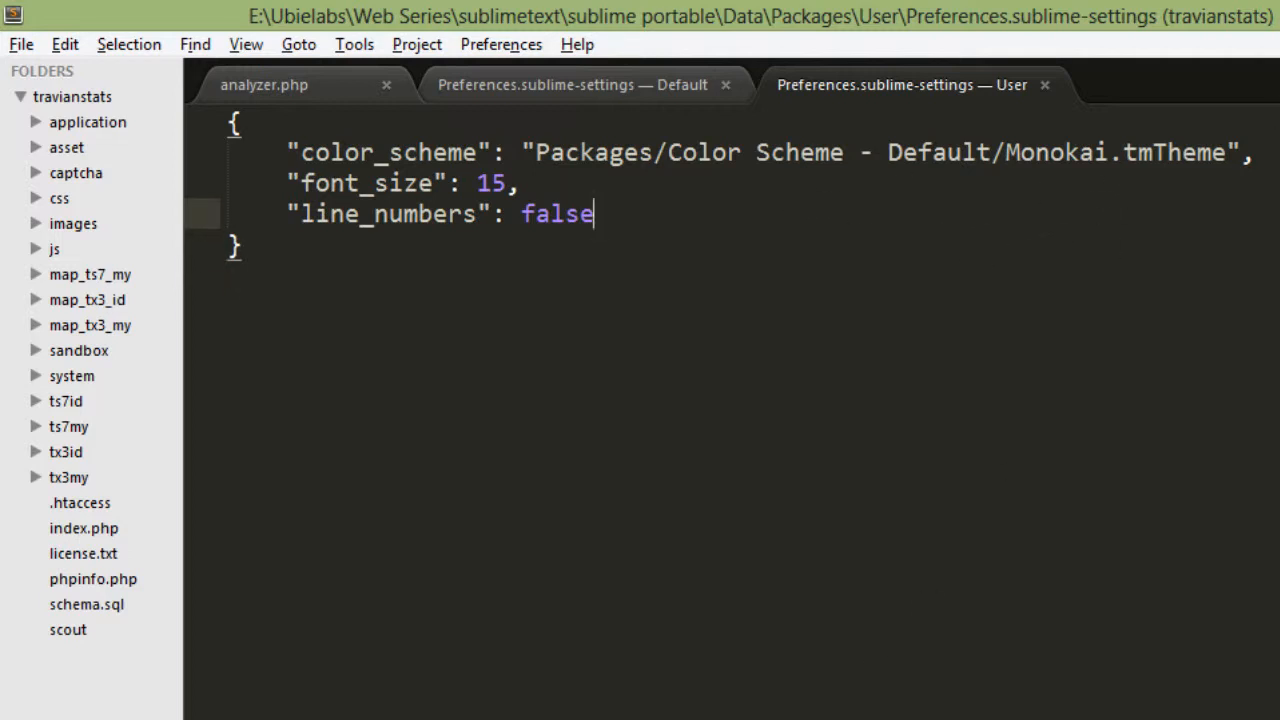
Switch to the PowerPoint slideshow and view the File Config slides about default and user settings.
{"action": "mouse_move", "coordinate": [228, 703]}
{"action": "left_click", "coordinate": [314, 643]}
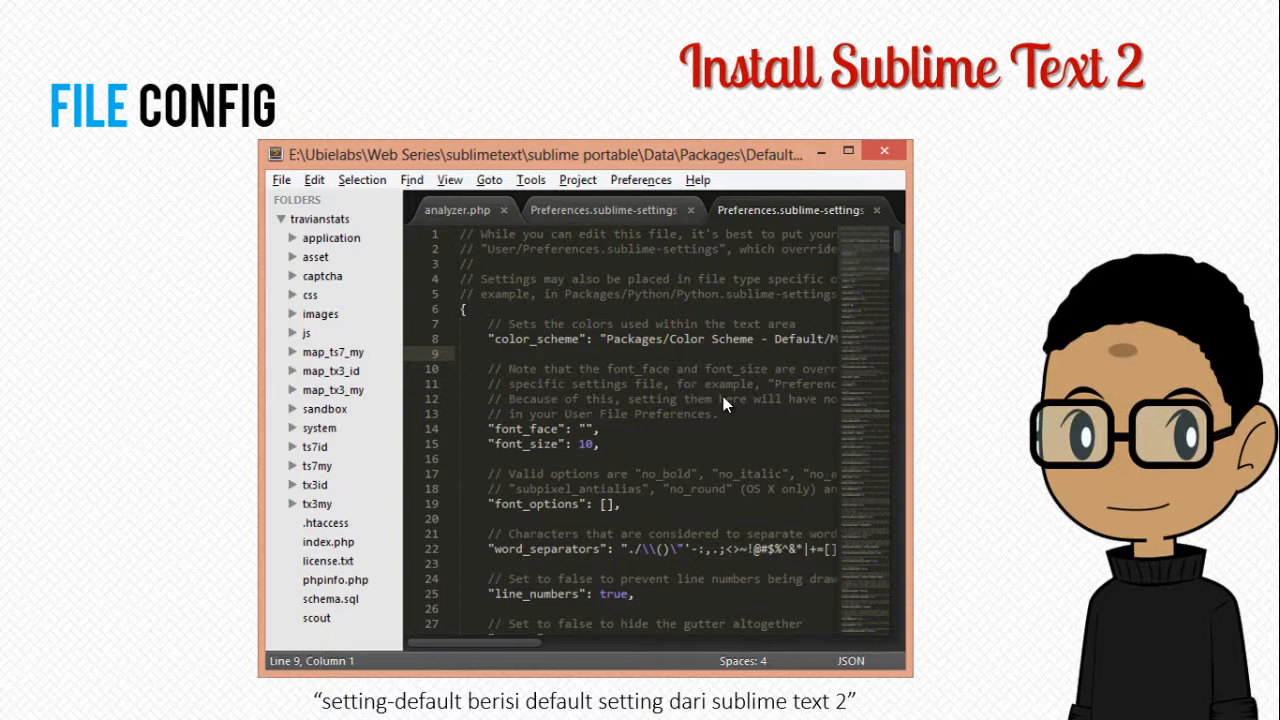
{"action": "left_click", "coordinate": [723, 396]}
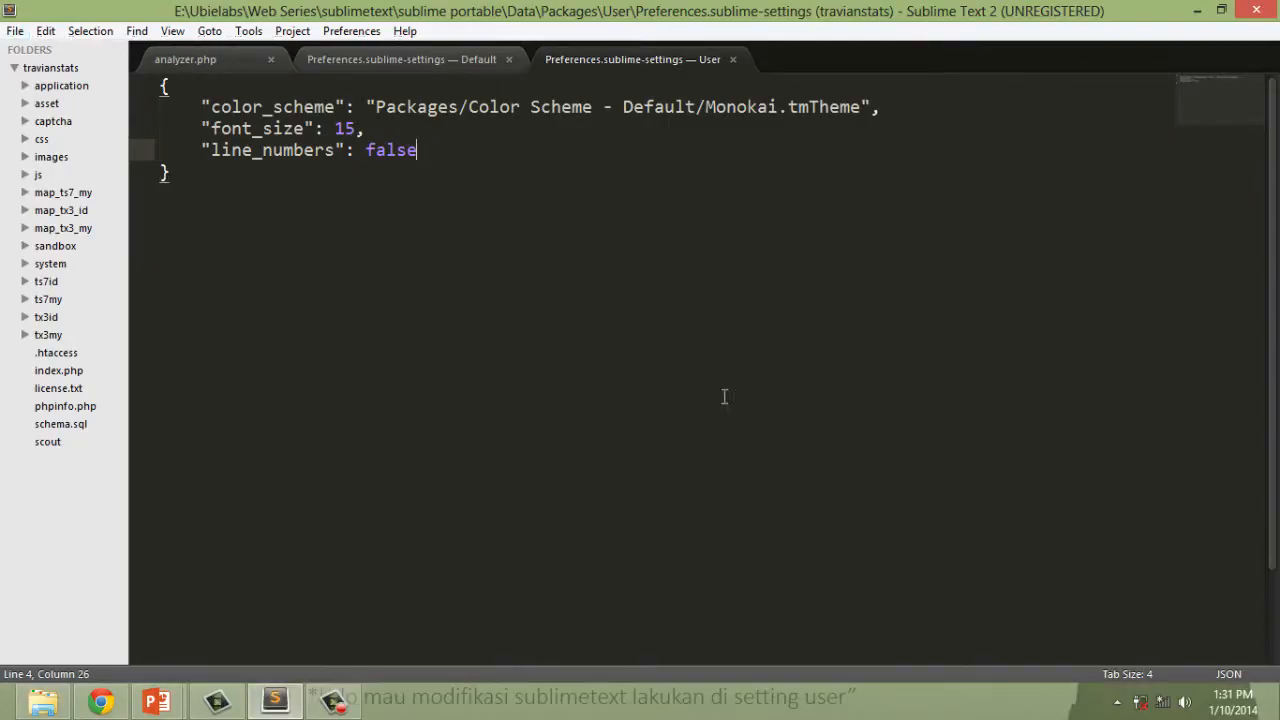
Re-enter the line_numbers value as false in the user settings file and save it.
{"action": "key", "text": "BackSpace"}
{"action": "key", "text": "BackSpace"}
{"action": "key", "text": "BackSpace"}
{"action": "key", "text": "BackSpace"}
{"action": "key", "text": "BackSpace"}
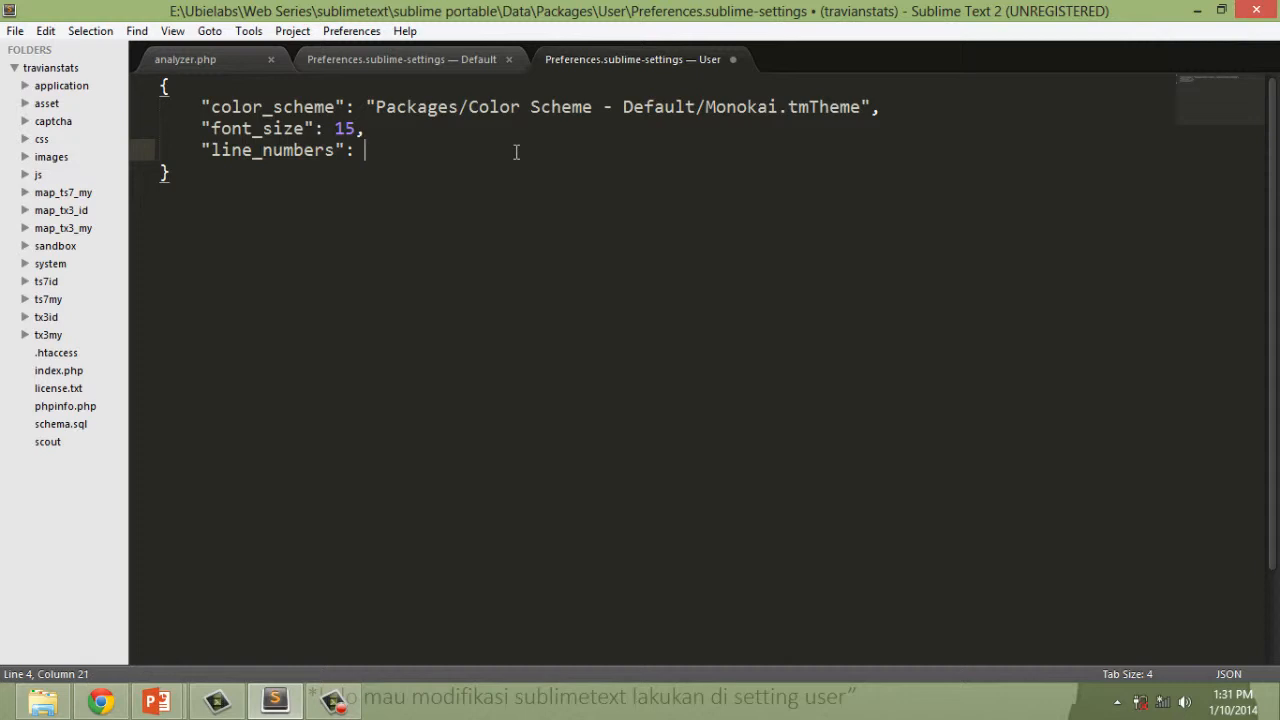
{"action": "type", "text": "false"}
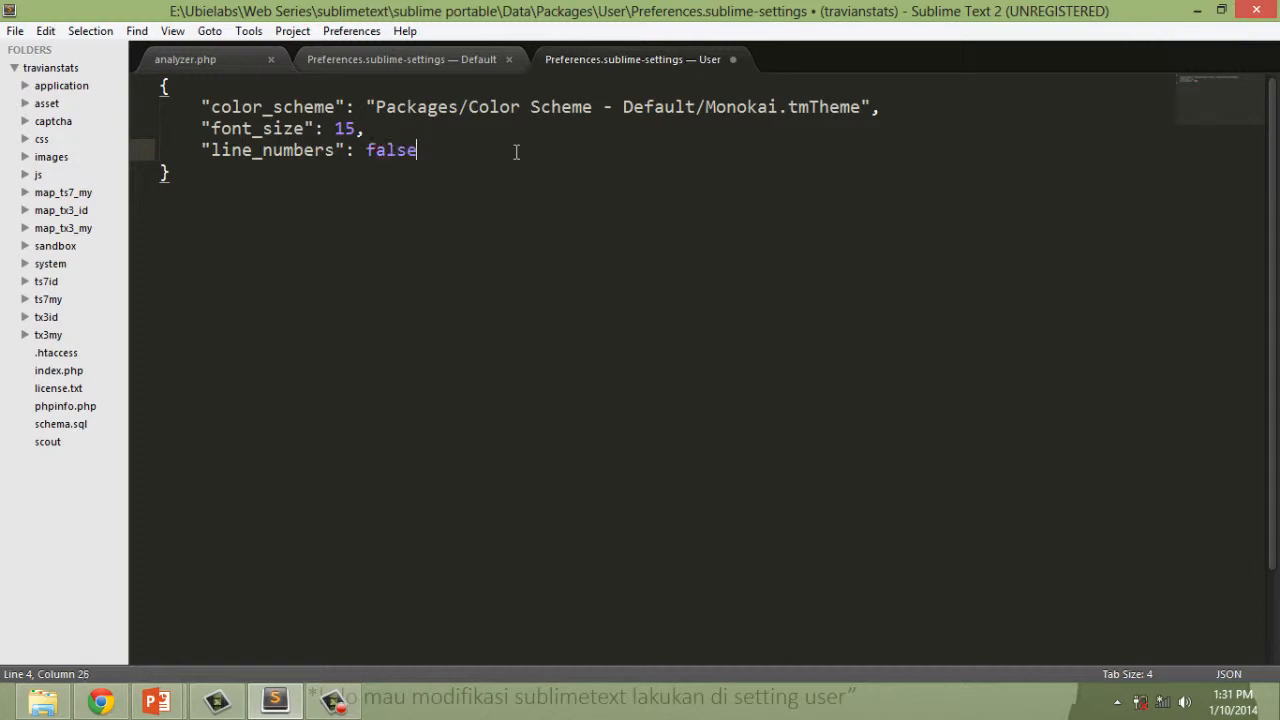
{"action": "key", "text": "ctrl+s"}
{"action": "type", "text": ","}
{"action": "key", "text": "Return"}
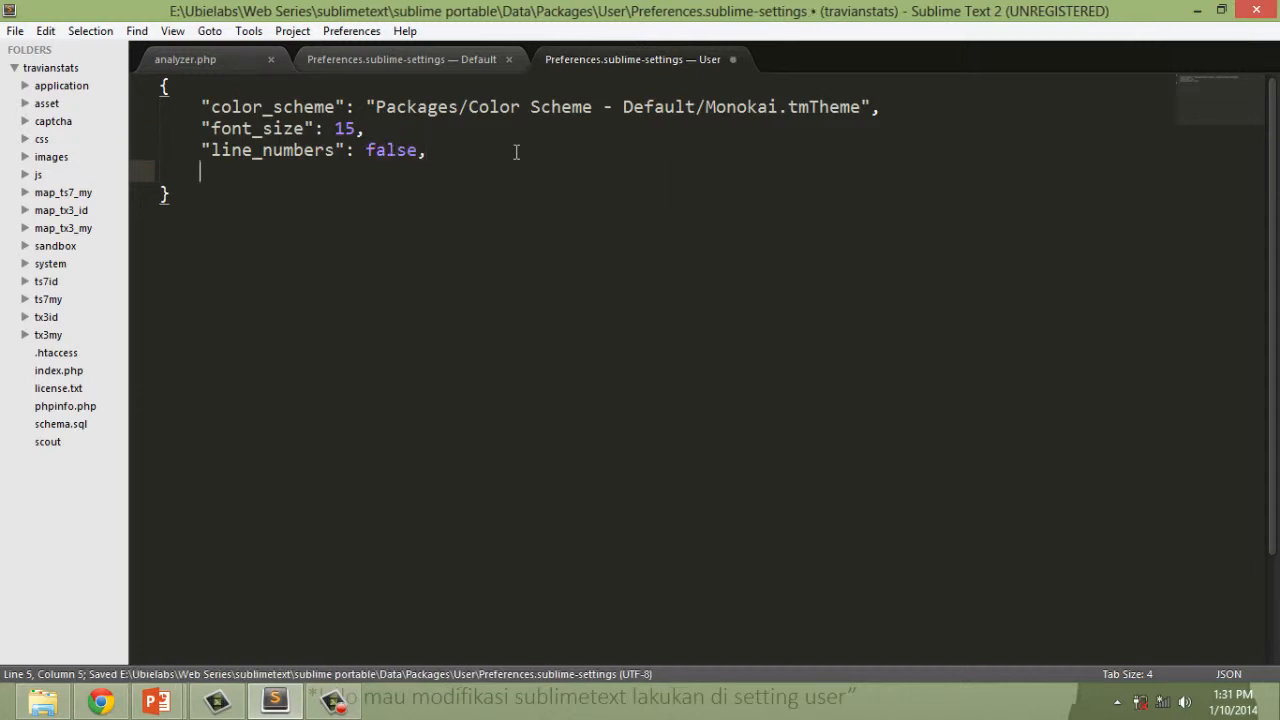
{"action": "key", "text": "ctrl+s"}
{"action": "key", "text": "Return"}
{"action": "left_click", "coordinate": [521, 149]}
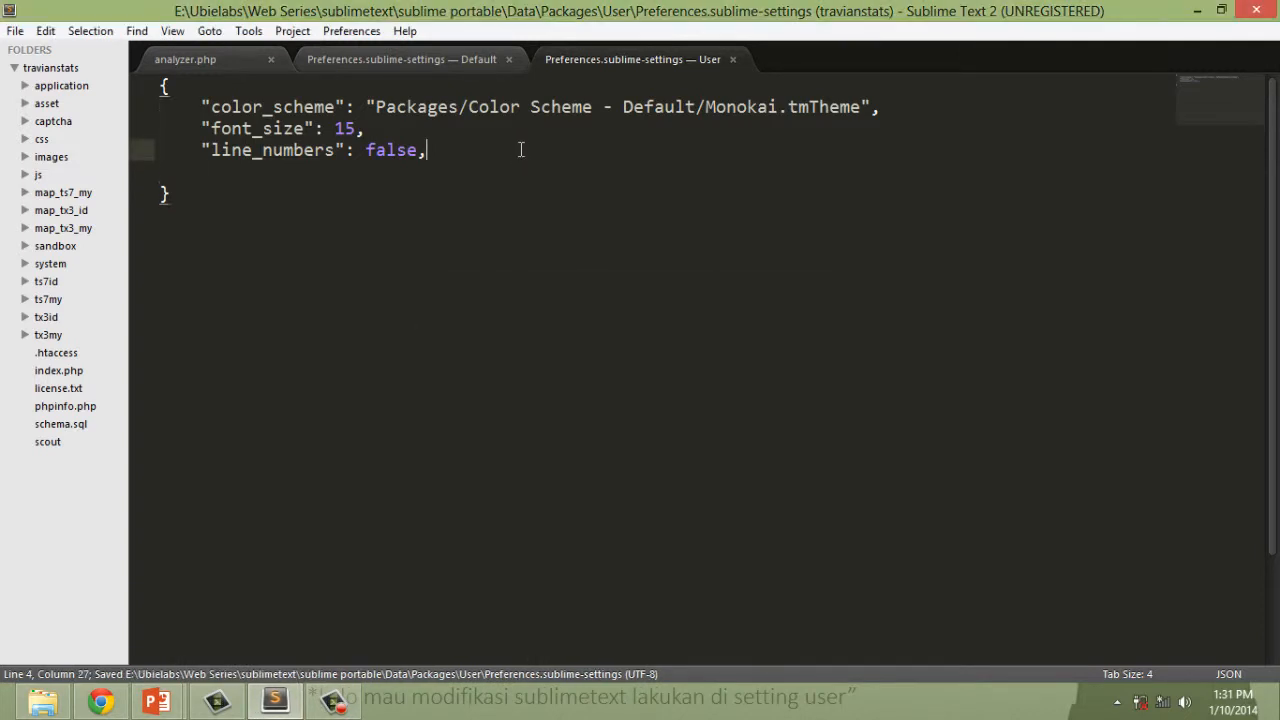
{"action": "key", "text": "BackSpace"}
Search the default settings file for "autocomplete" and close the search.
{"action": "left_click", "coordinate": [426, 59]}
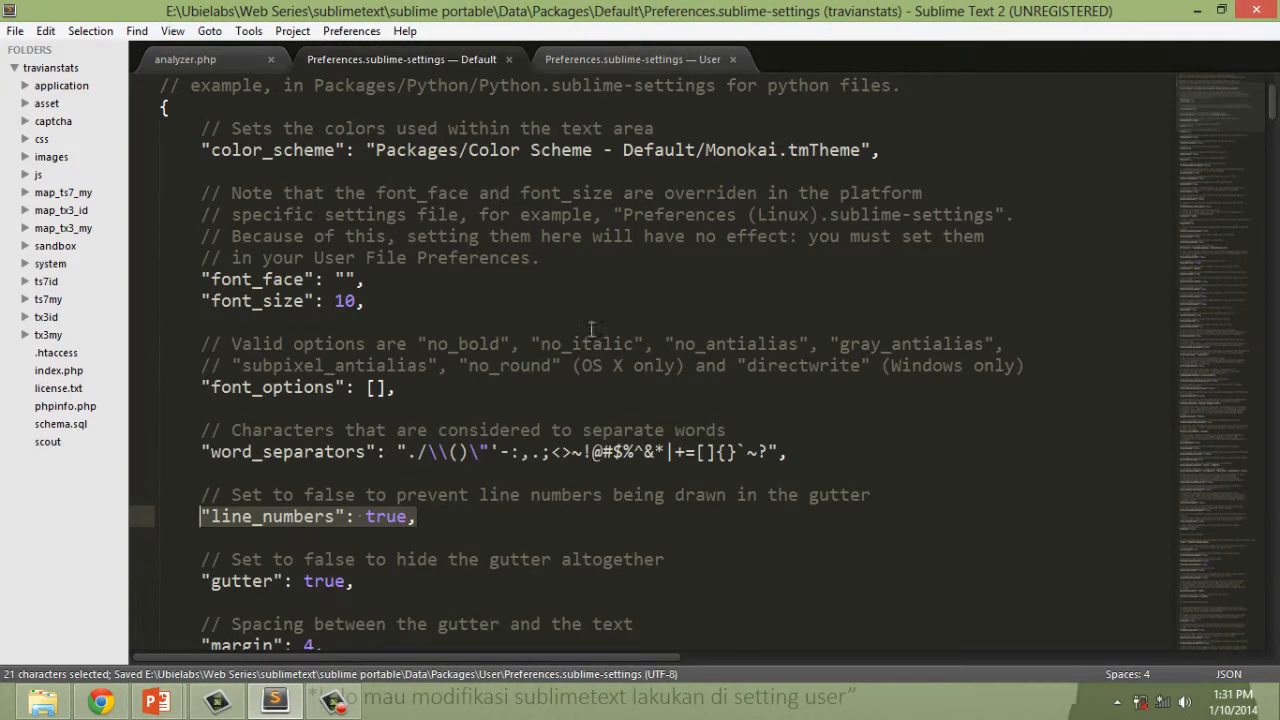
{"action": "left_click", "coordinate": [619, 365]}
{"action": "key", "text": "ctrl+f"}
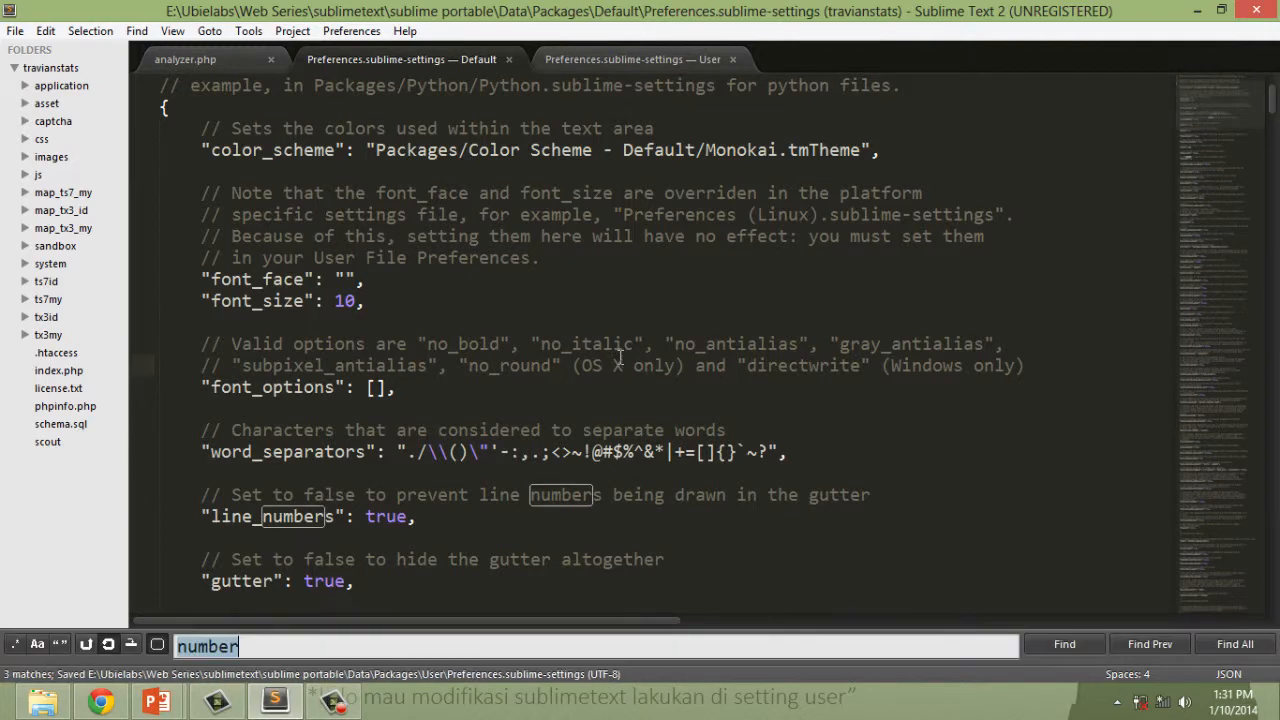
{"action": "type", "text": "autocom"}
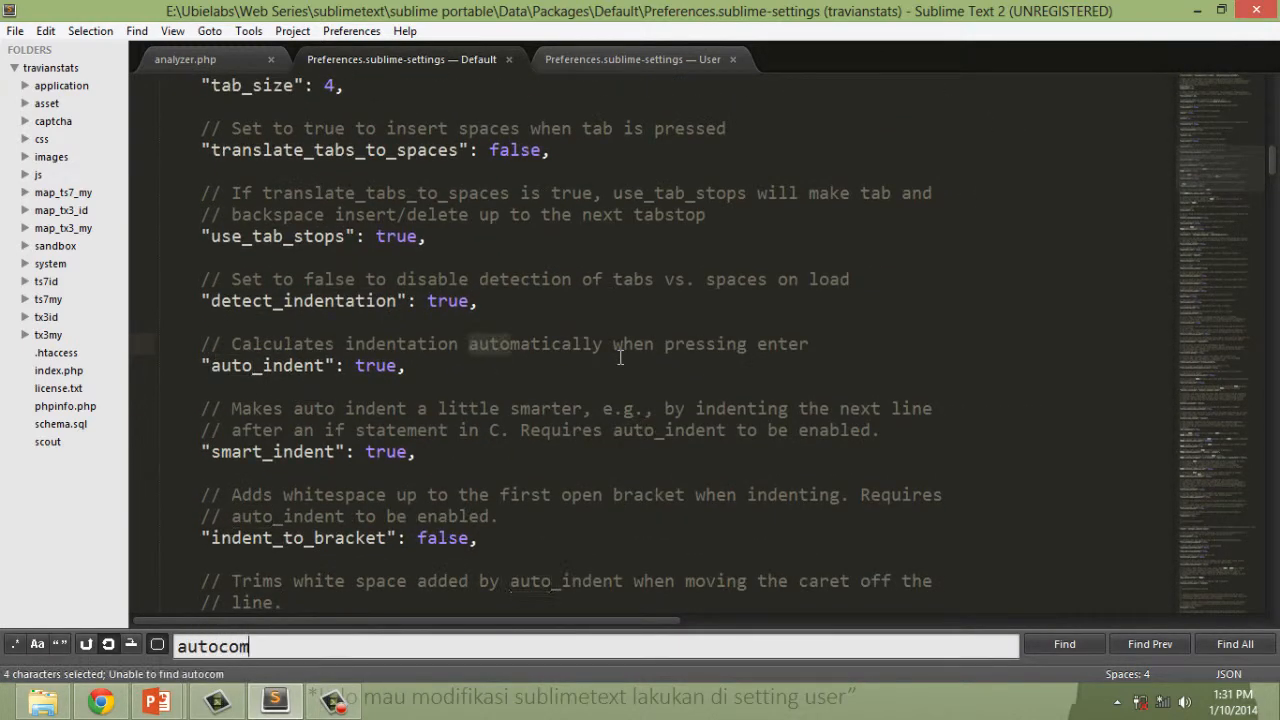
{"action": "key", "text": "BackSpace"}
{"action": "type", "text": "mplete"}
{"action": "key", "text": "Escape"}
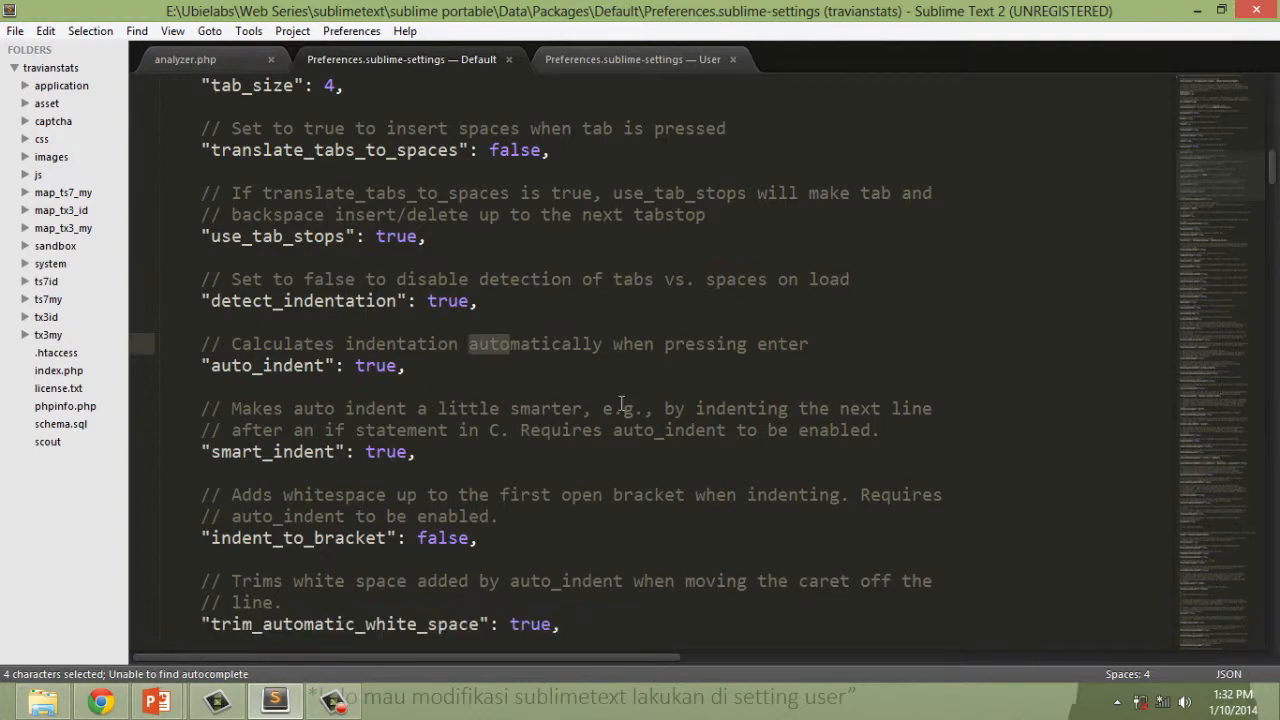
Locate the auto_complete setting in the default settings file and copy its name.
{"action": "scroll", "coordinate": [622, 403], "scroll_direction": "down", "scroll_amount": 6}
{"action": "scroll", "coordinate": [600, 412], "scroll_direction": "down", "scroll_amount": 5}
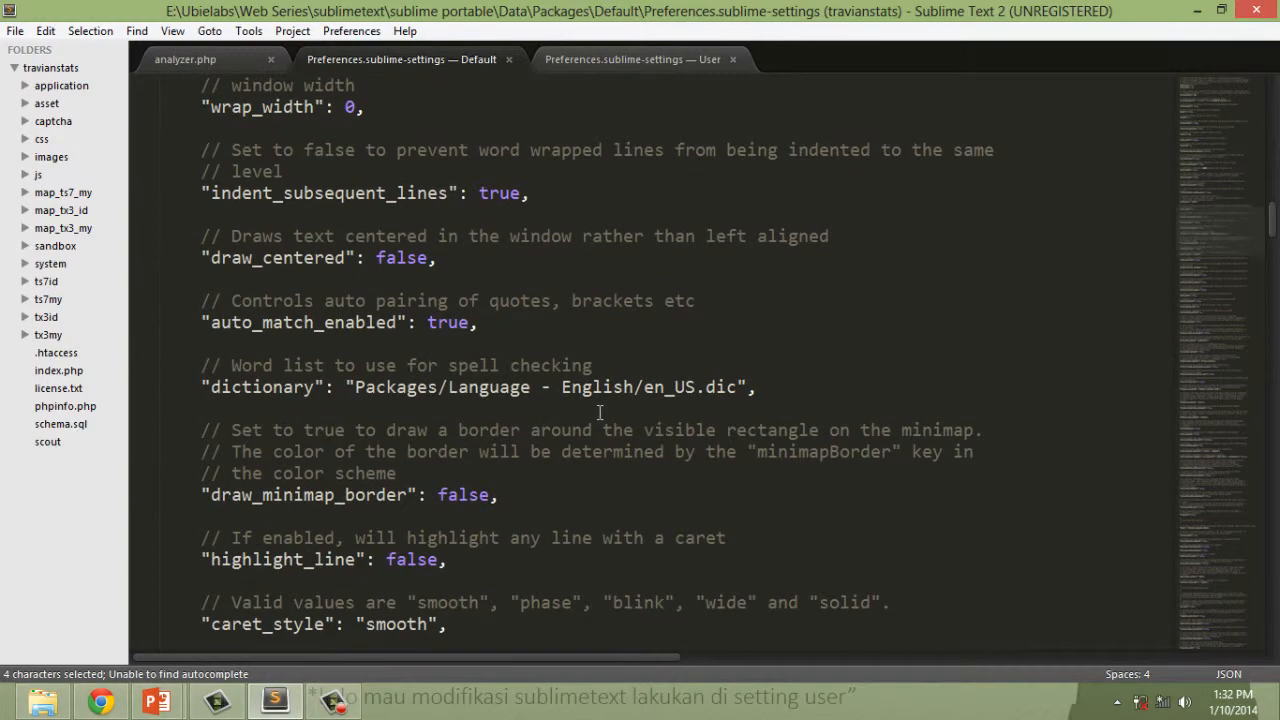
{"action": "scroll", "coordinate": [600, 412], "scroll_direction": "down", "scroll_amount": 20}
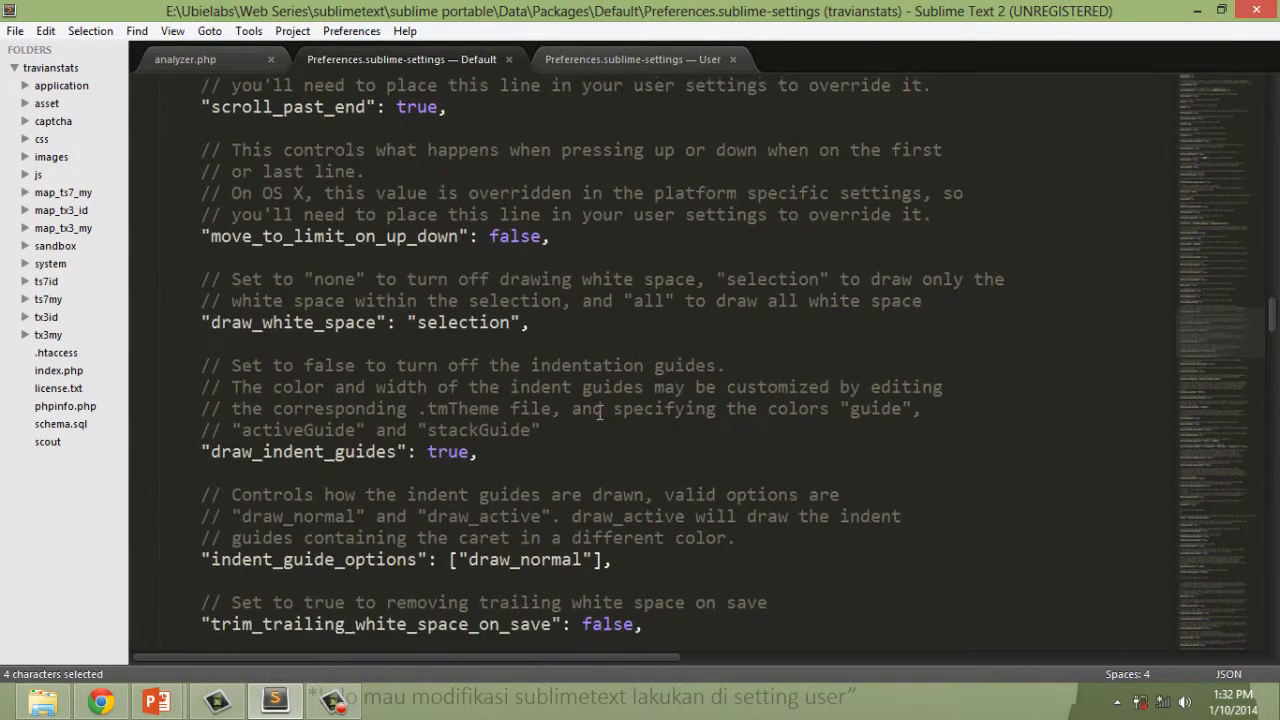
{"action": "scroll", "coordinate": [600, 412], "scroll_direction": "down", "scroll_amount": 20}
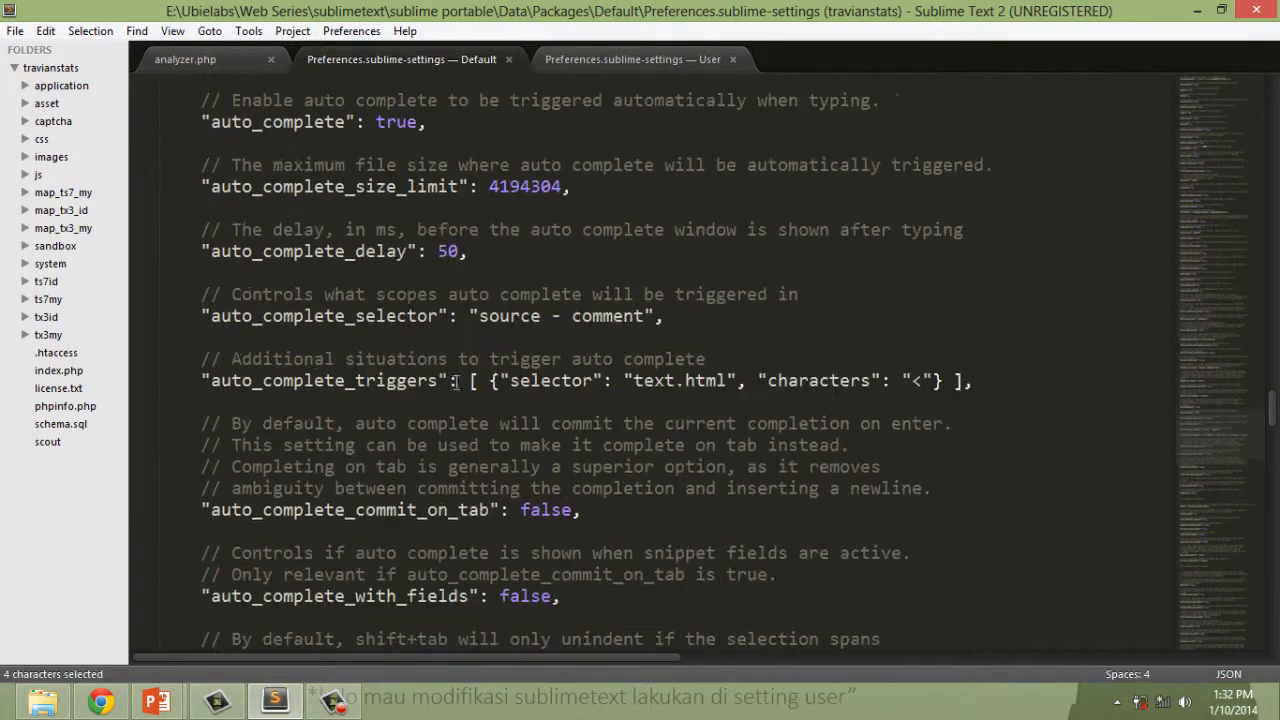
{"action": "scroll", "coordinate": [455, 380], "scroll_direction": "up", "scroll_amount": 1}
{"action": "double_click", "coordinate": [272, 172]}
{"action": "key", "text": "ctrl+c"}
Test autocompletion by entering "thi" on the blank line in analyzer.php's constructor, and remove the test text.
{"action": "left_click", "coordinate": [569, 58]}
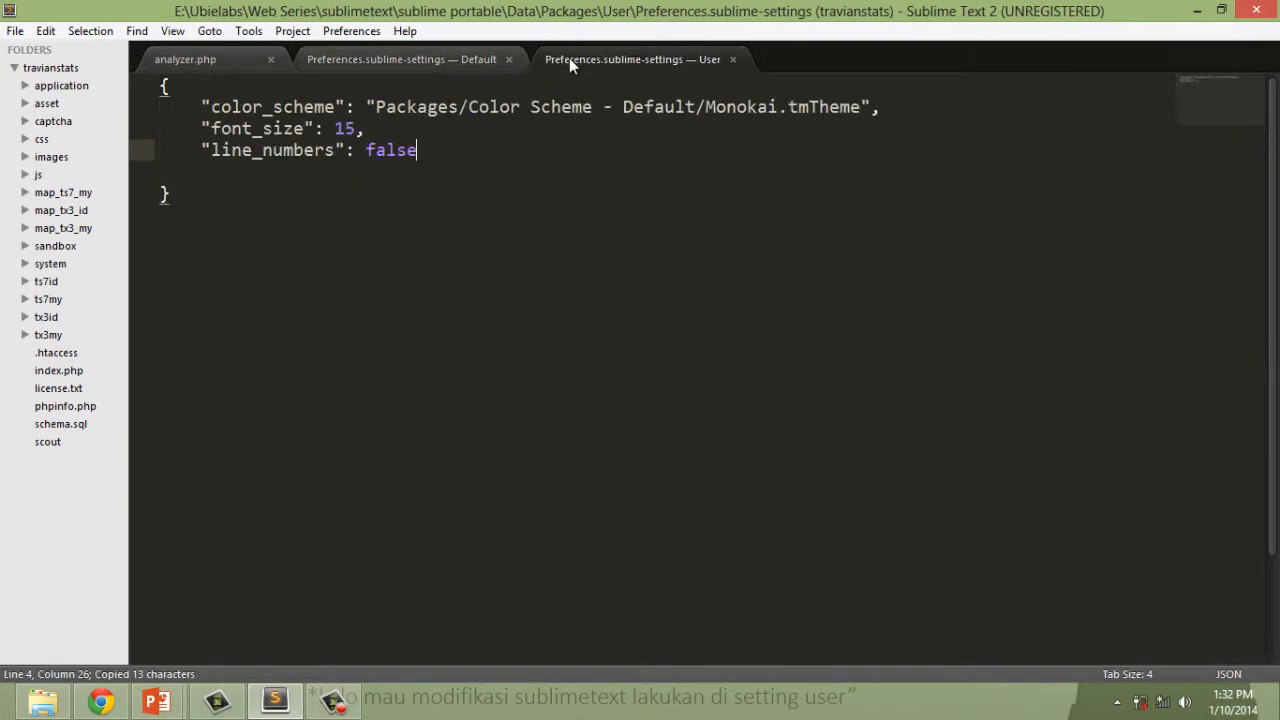
{"action": "left_click", "coordinate": [185, 60]}
{"action": "left_click", "coordinate": [444, 602]}
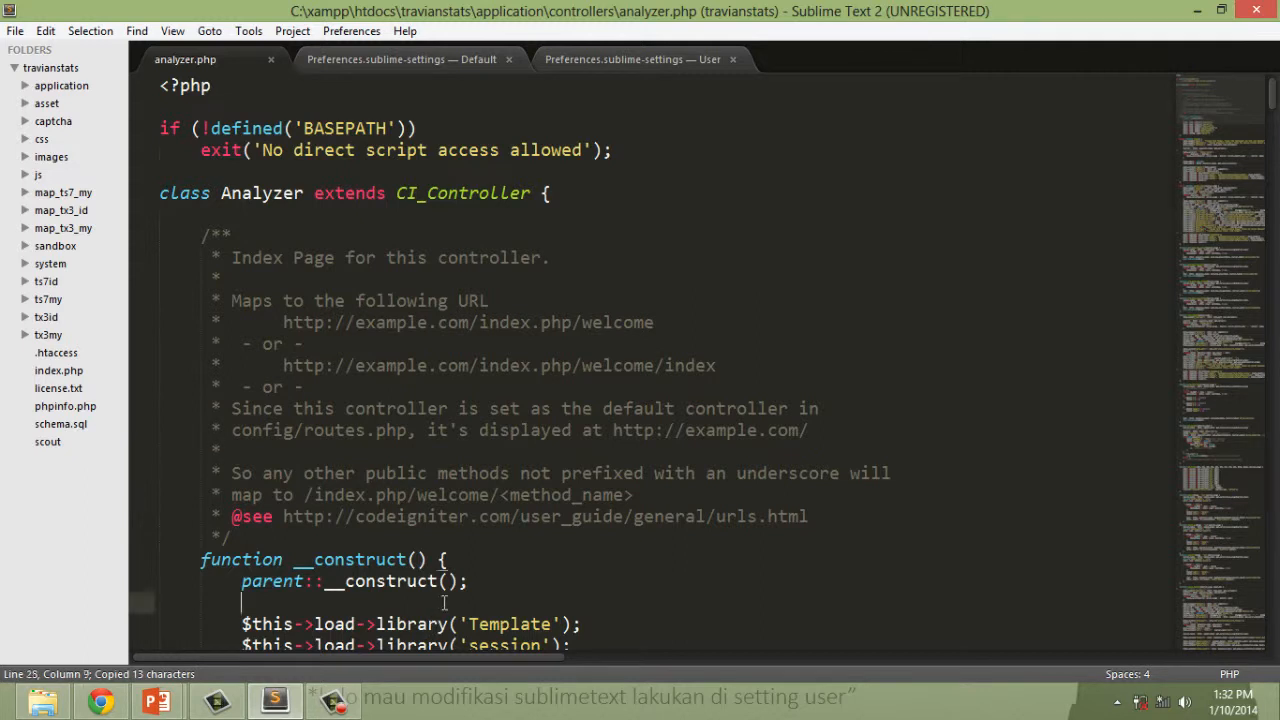
{"action": "scroll", "coordinate": [744, 527], "scroll_direction": "down", "scroll_amount": 2}
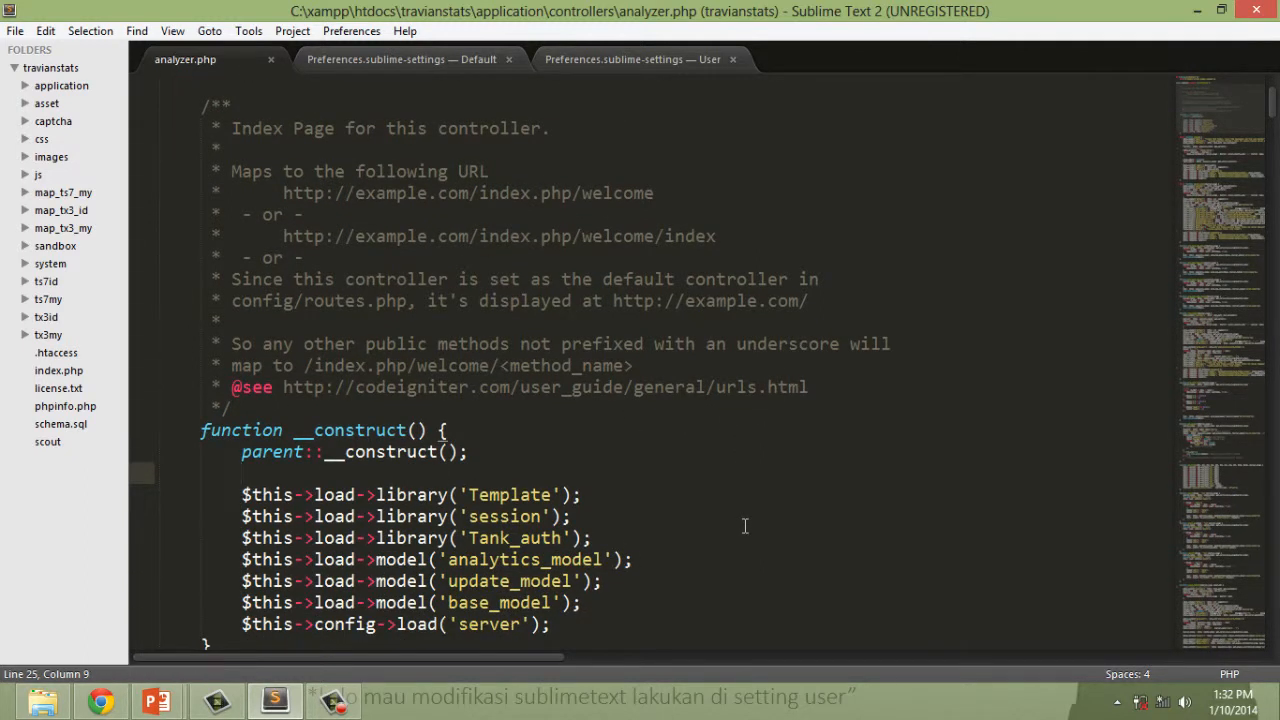
{"action": "type", "text": "thi"}
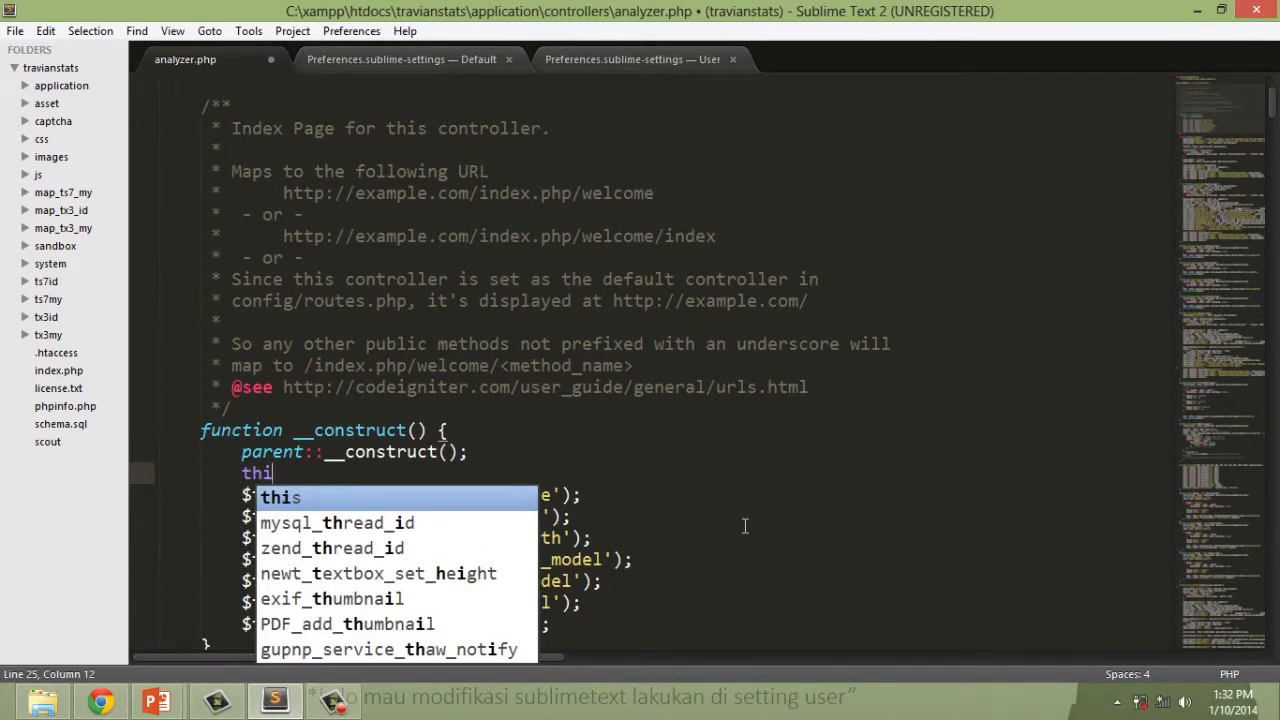
{"action": "key", "text": "Escape"}
{"action": "key", "text": "BackSpace"}
{"action": "key", "text": "BackSpace"}
{"action": "key", "text": "BackSpace"}
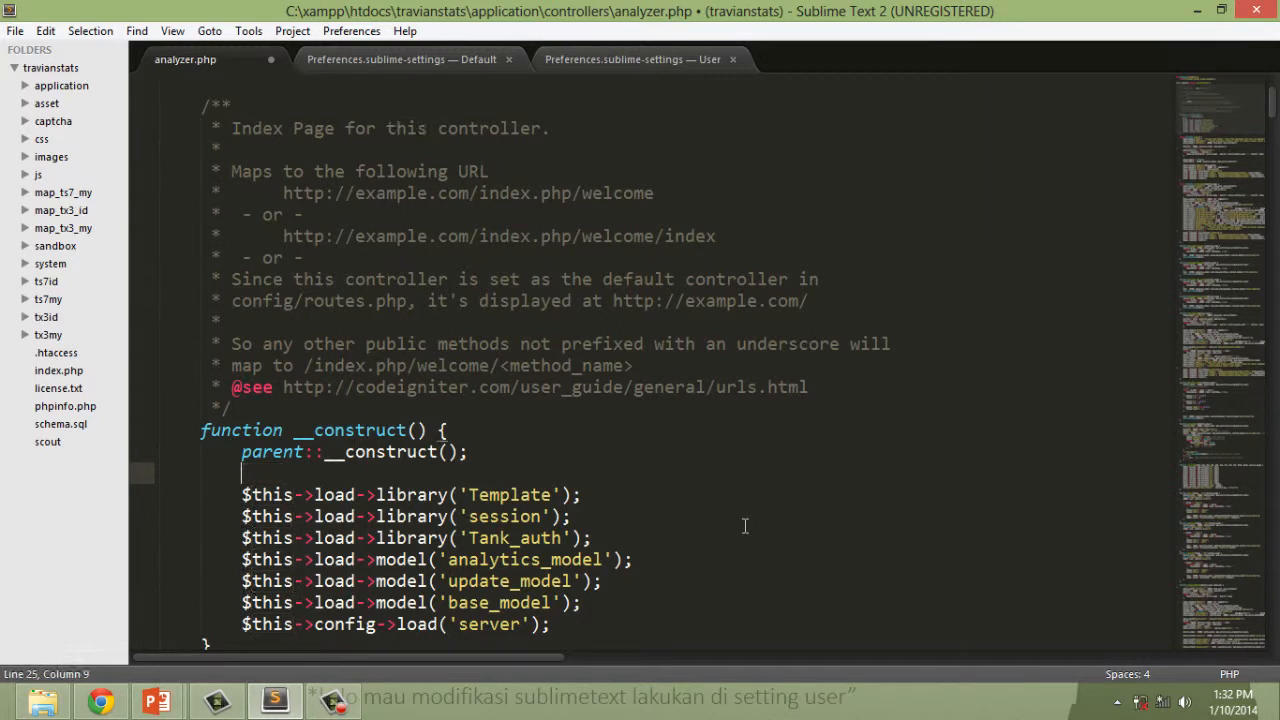
Add "auto_complete" : false after the line_numbers entry in the user settings file and save it.
{"action": "left_click", "coordinate": [576, 62]}
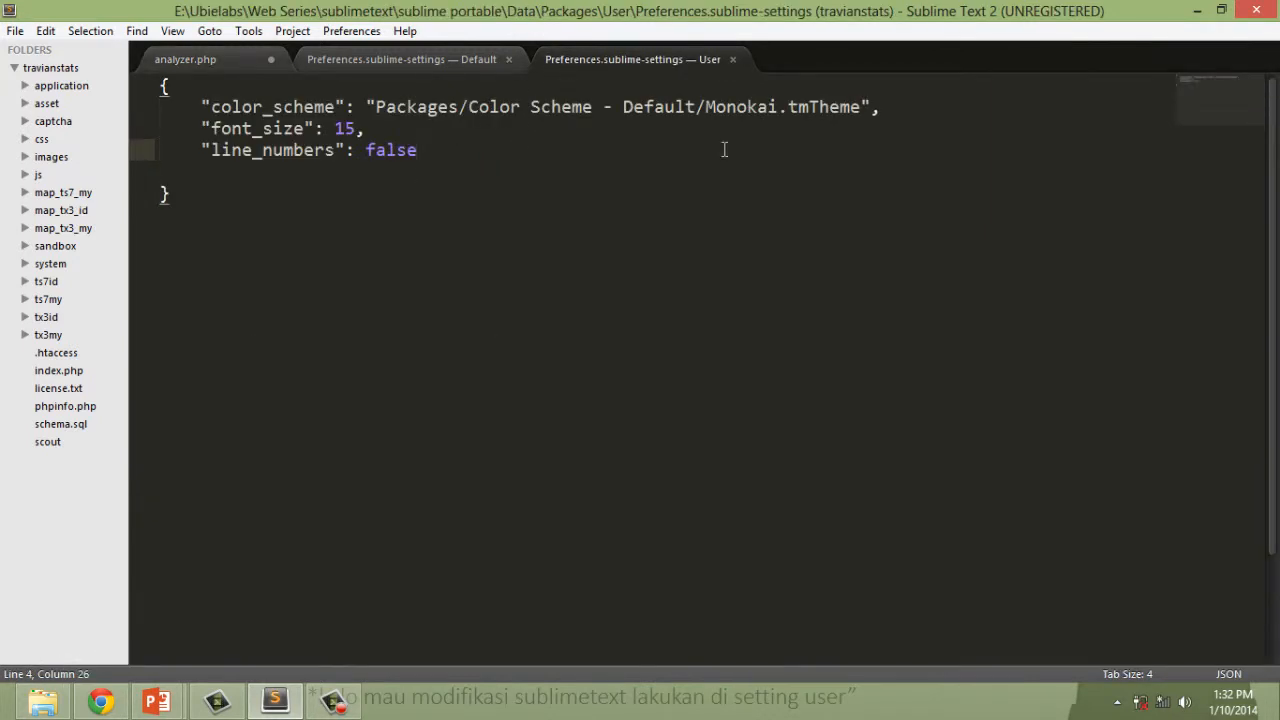
{"action": "type", "text": ","}
{"action": "key", "text": "Return"}
{"action": "type", "text": "\"auto_complete\""}
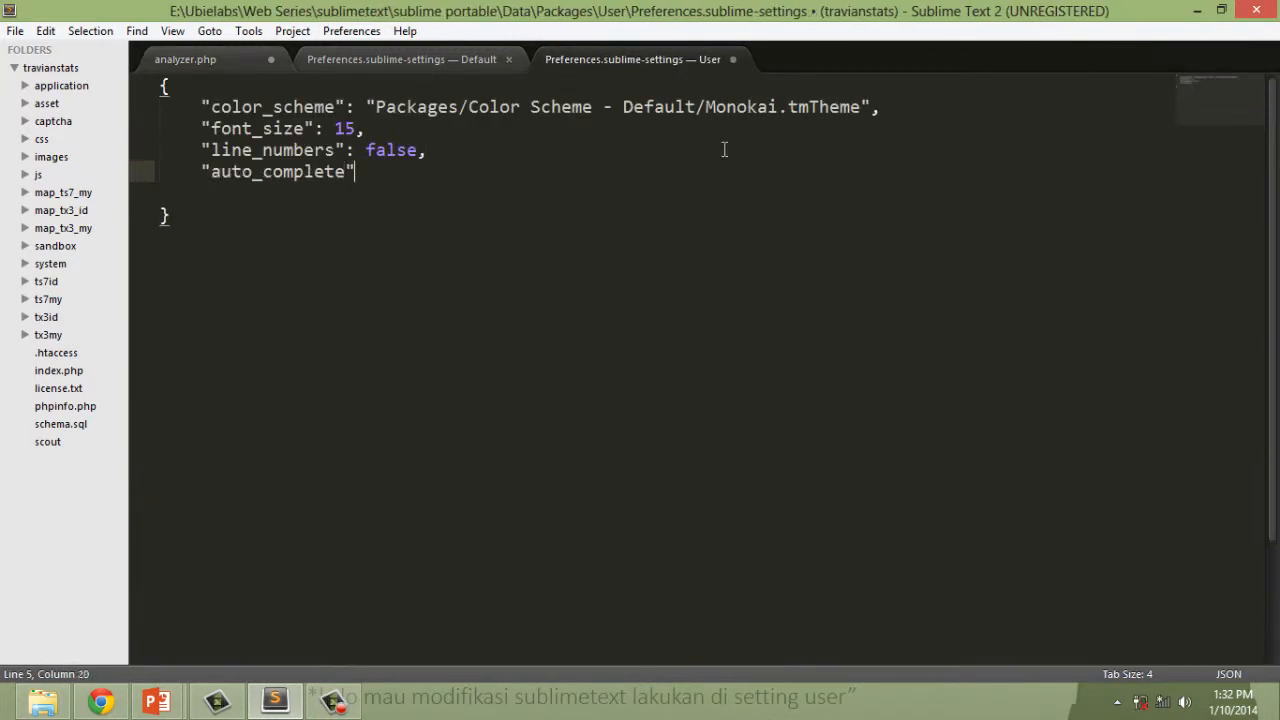
{"action": "type", "text": " : false"}
{"action": "key", "text": "ctrl+s"}
Enter "this" in analyzer.php's constructor to check the disabled autocompletion, delete it, and save the file.
{"action": "left_click", "coordinate": [290, 62]}
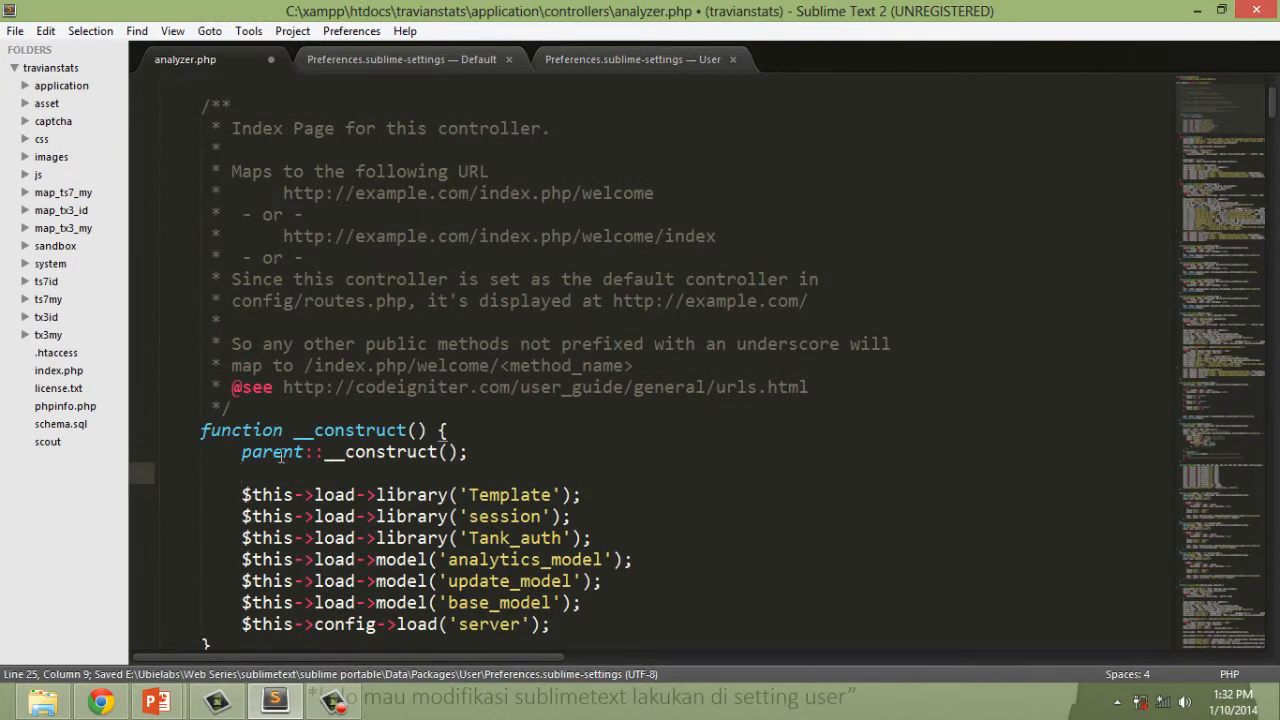
{"action": "type", "text": "this"}
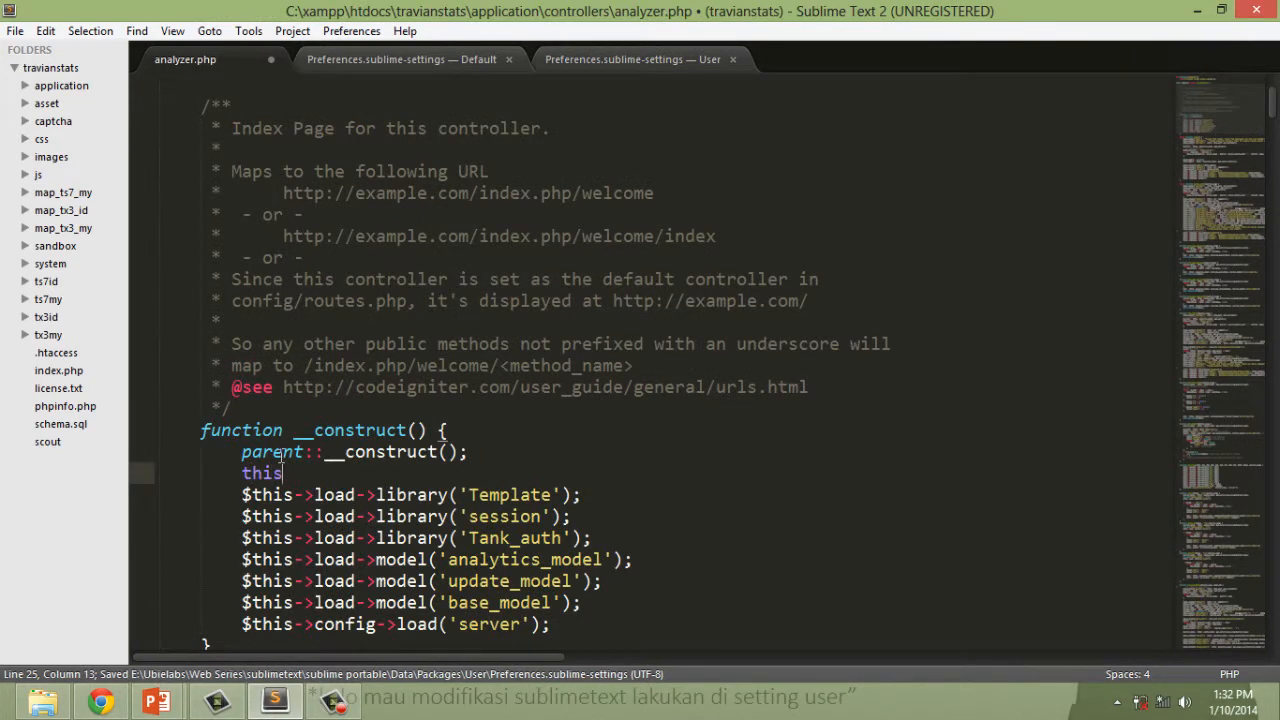
{"action": "key", "text": "shift+Home"}
{"action": "key", "text": "BackSpace"}
{"action": "key", "text": "ctrl+s"}
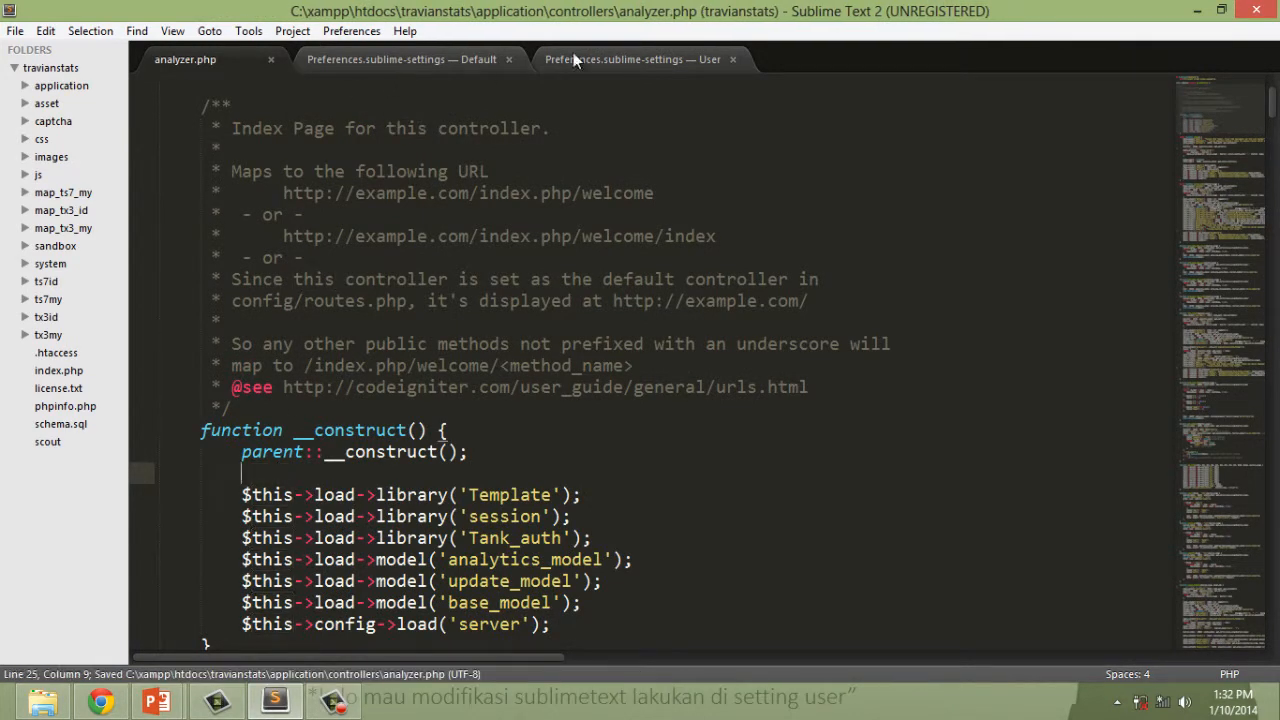
Set auto_complete to true in the user settings file and save the change.
{"action": "left_click", "coordinate": [625, 62]}
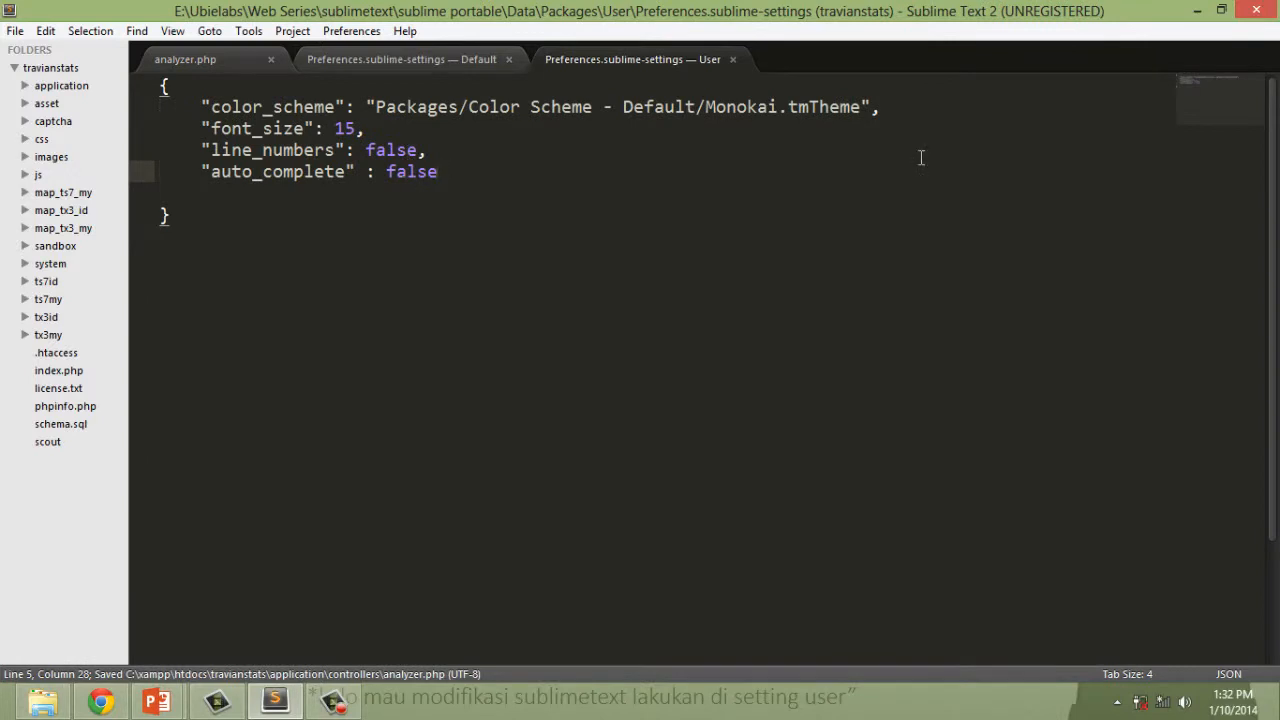
{"action": "key", "text": "shift+Left"}
{"action": "key", "text": "shift+Left"}
{"action": "key", "text": "shift+Left"}
{"action": "key", "text": "shift+Left"}
{"action": "key", "text": "shift+Left"}
{"action": "key", "text": "BackSpace"}
{"action": "type", "text": "true"}
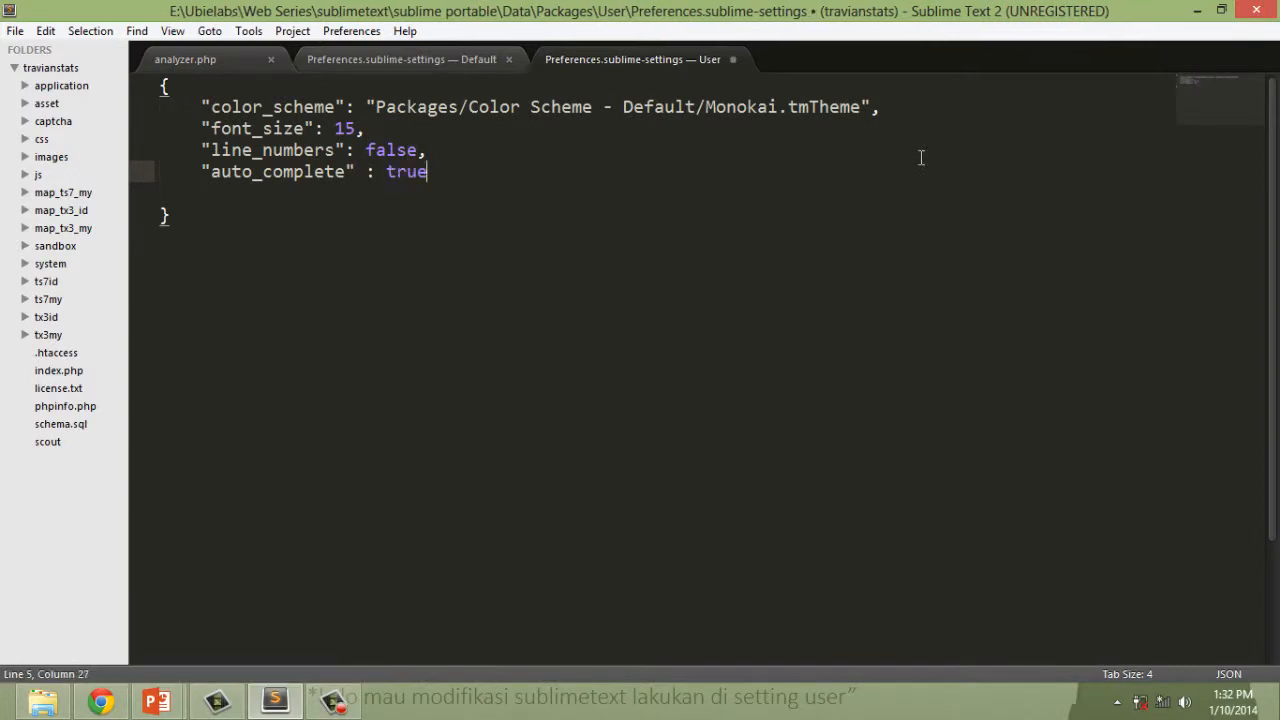
{"action": "key", "text": "ctrl+s"}
Test autocompletion in analyzer.php's constructor by entering "thi" on the blank line, remove the test text, and save the file.
{"action": "left_click", "coordinate": [246, 67]}
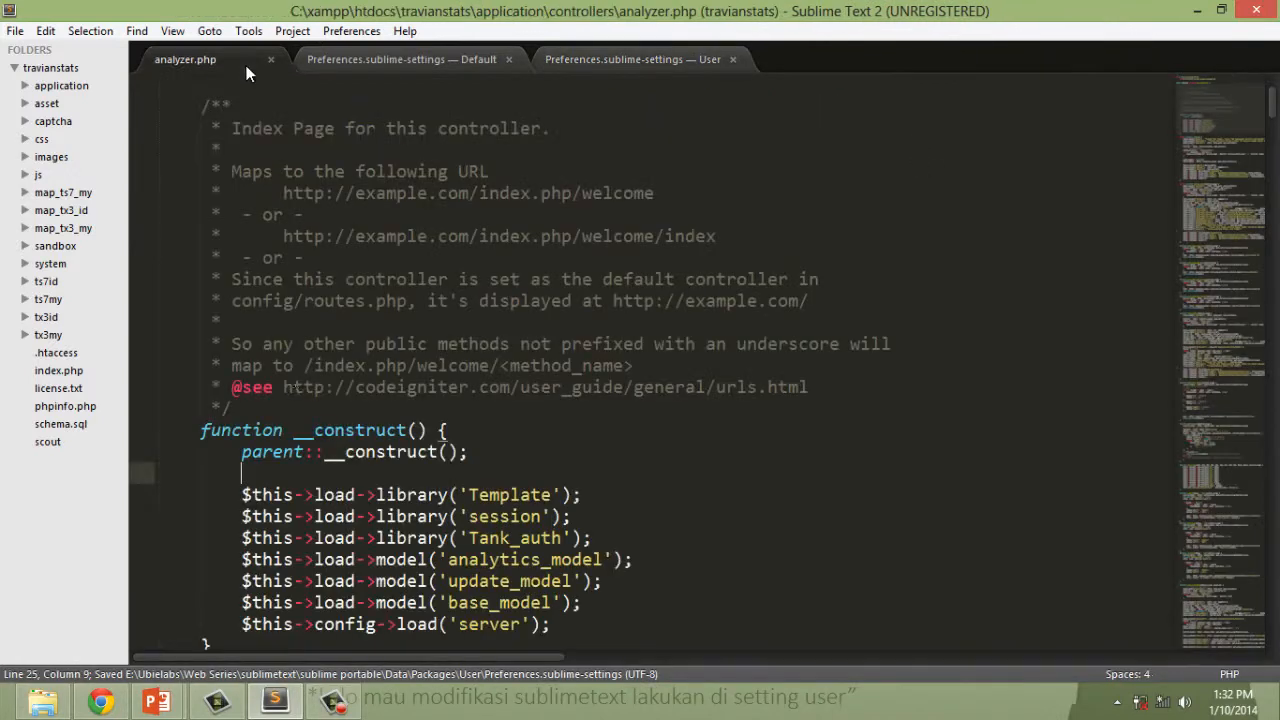
{"action": "type", "text": "thi"}
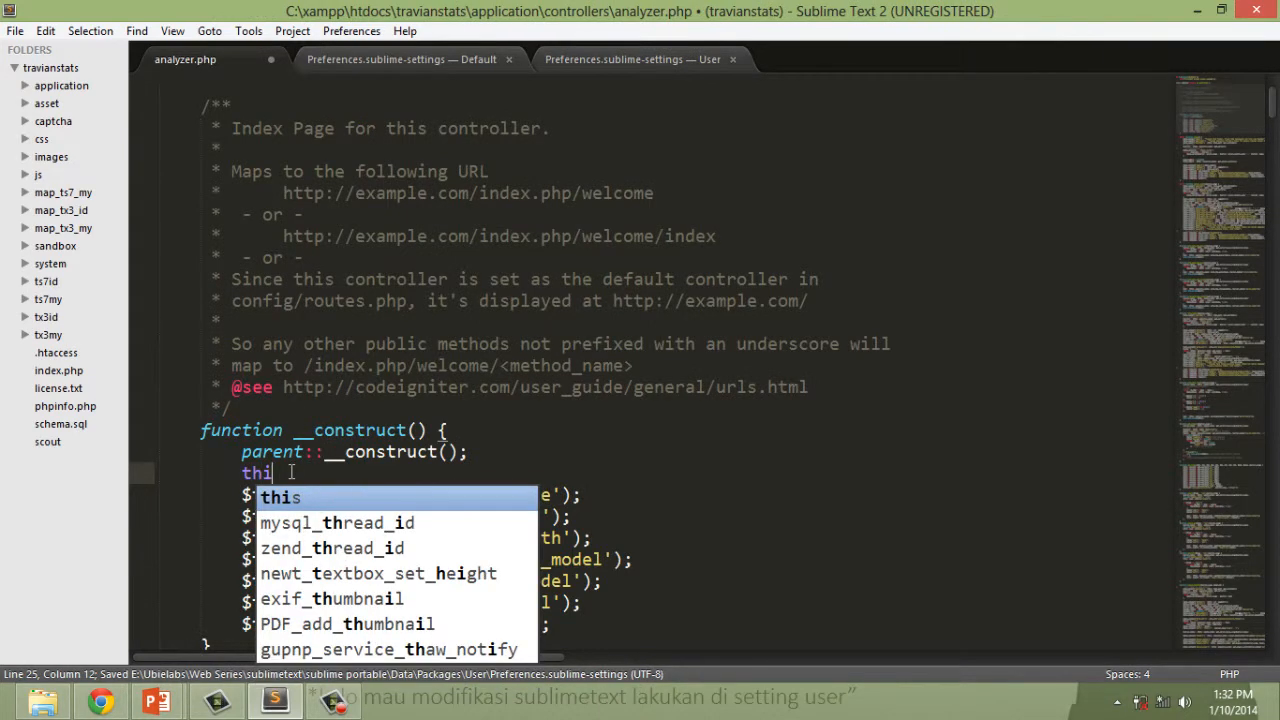
{"action": "key", "text": "BackSpace"}
{"action": "key", "text": "BackSpace"}
{"action": "key", "text": "BackSpace"}
{"action": "key", "text": "ctrl+s"}
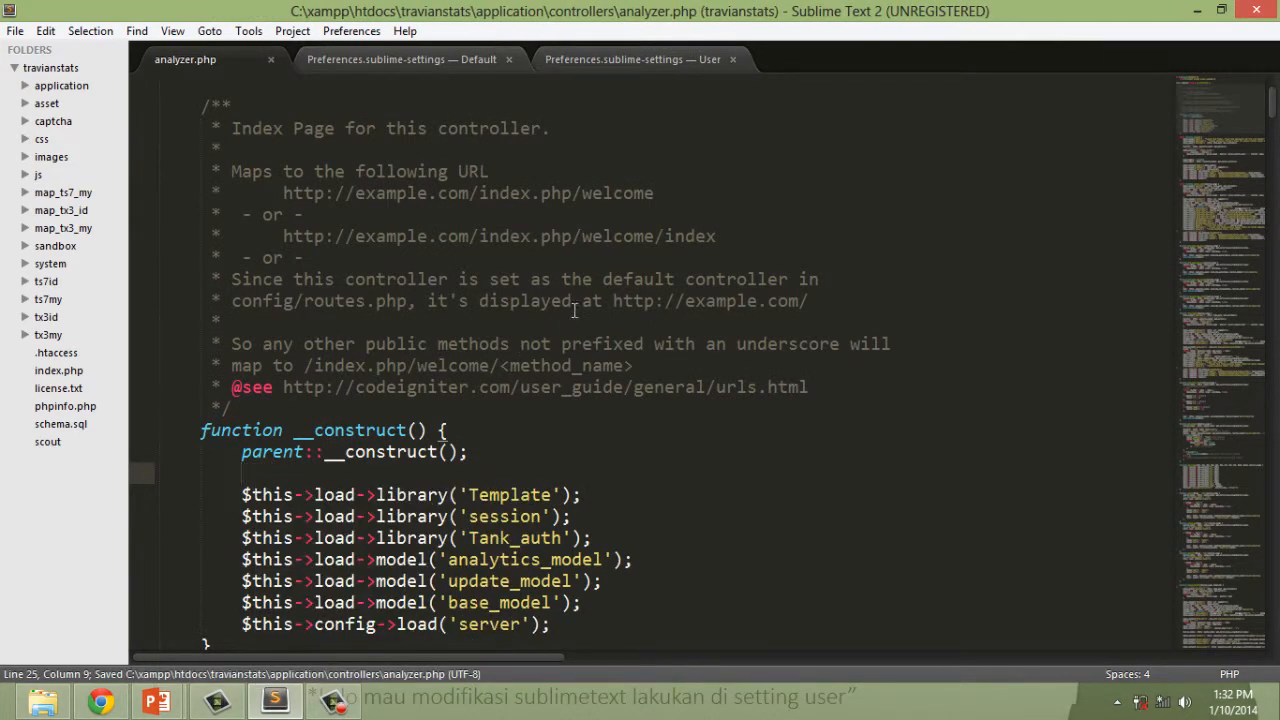
Set font_size to 10 in the user settings file and save the change.
{"action": "left_click", "coordinate": [653, 68]}
{"action": "double_click", "coordinate": [344, 128]}
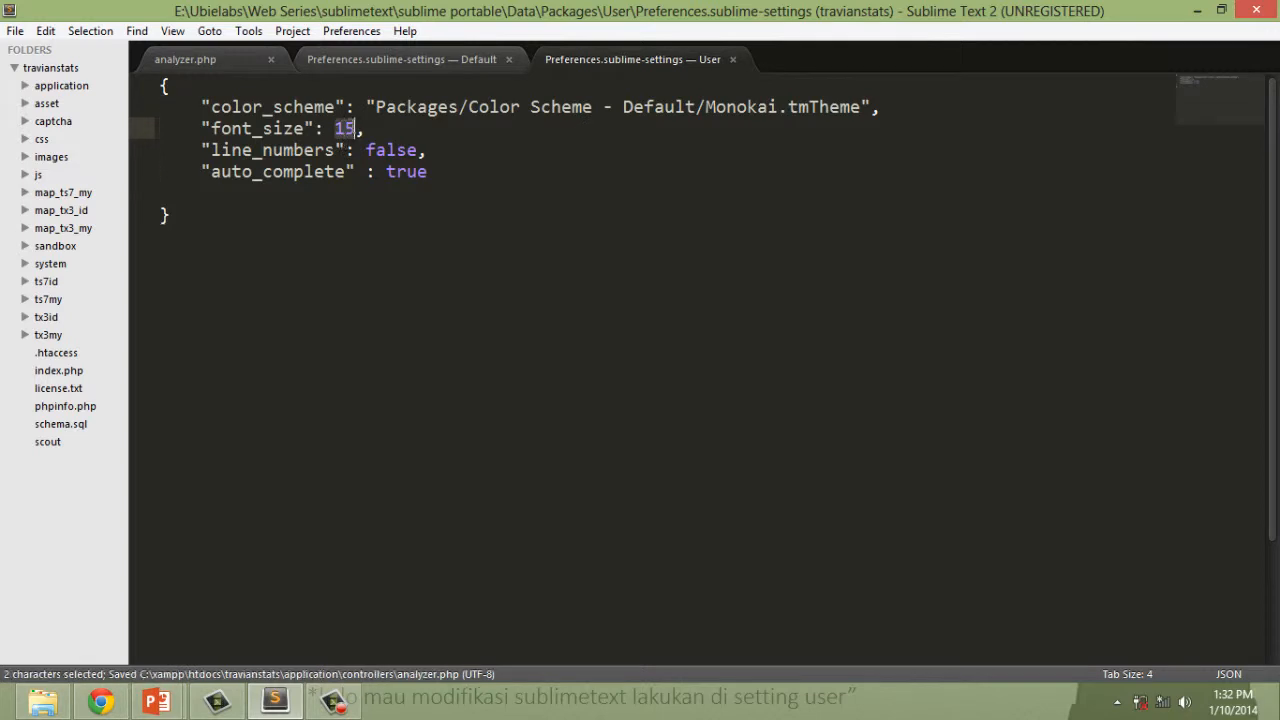
{"action": "type", "text": "10"}
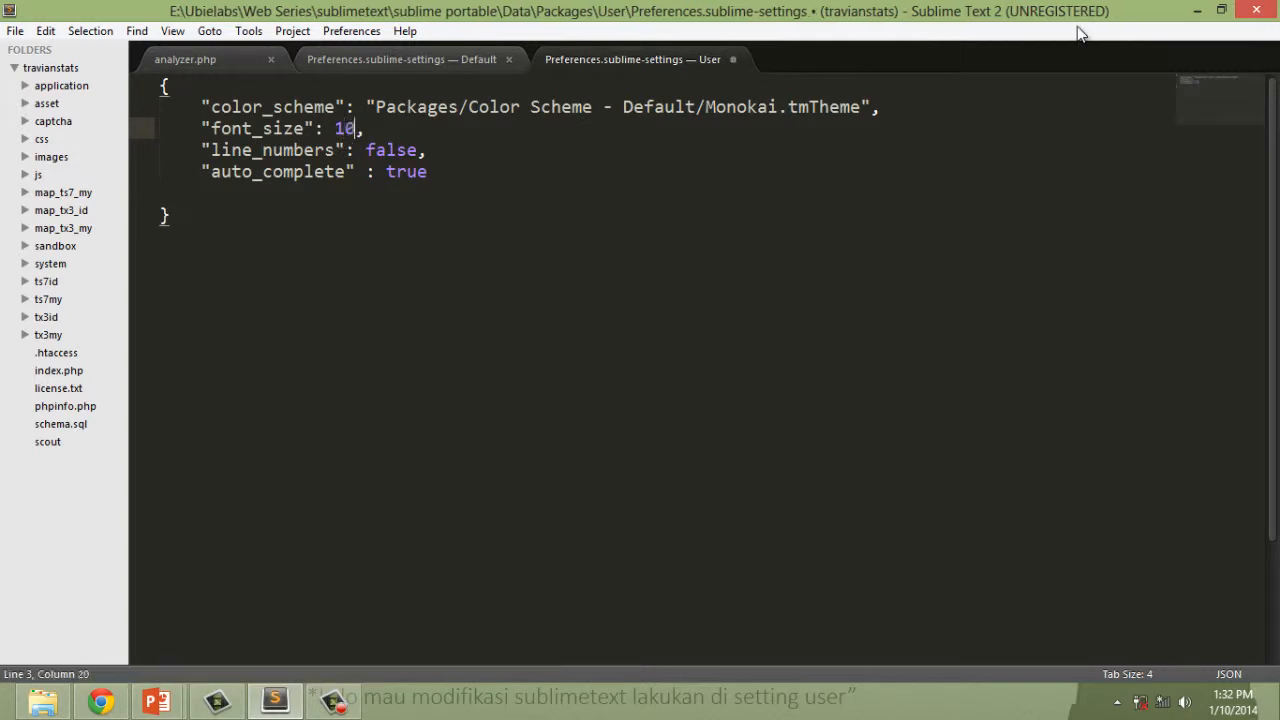
{"action": "key", "text": "ctrl+s"}
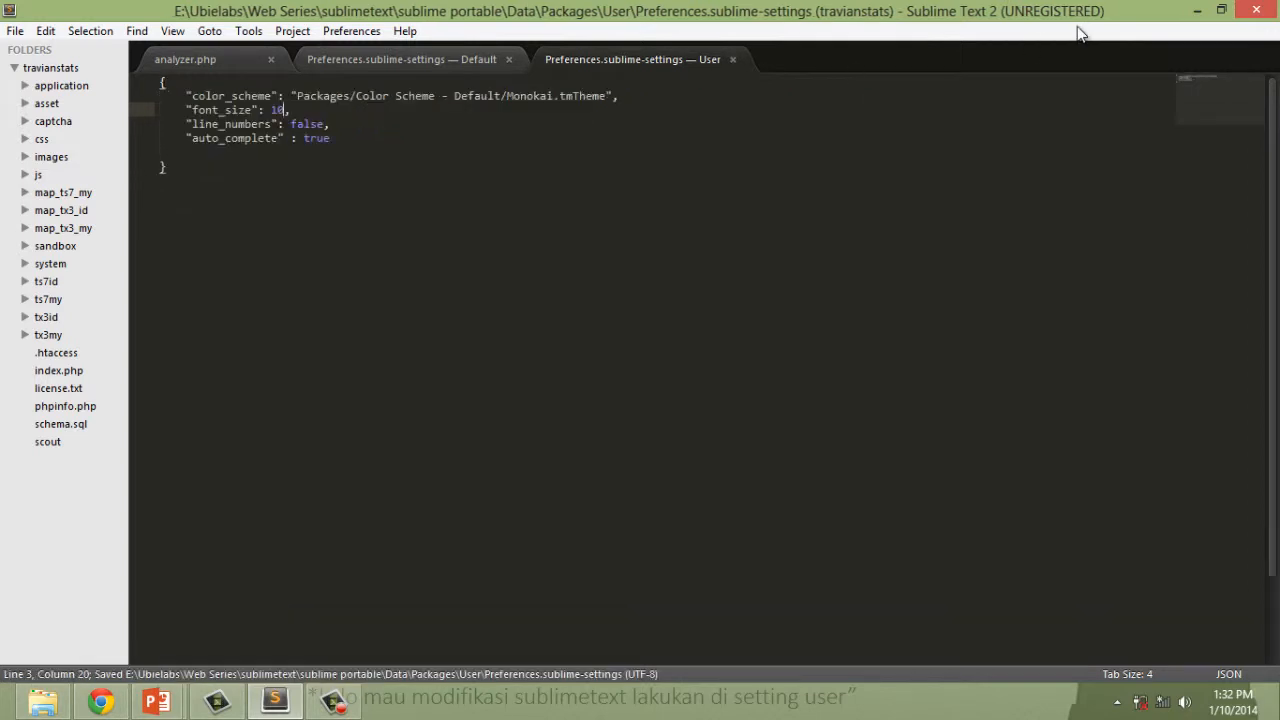
Look through the default settings file, including its application behavior and font options, and compare it with the user settings file.
{"action": "left_click", "coordinate": [385, 61]}
{"action": "left_click", "coordinate": [558, 377]}
{"action": "scroll", "coordinate": [591, 400], "scroll_direction": "down", "scroll_amount": 5}
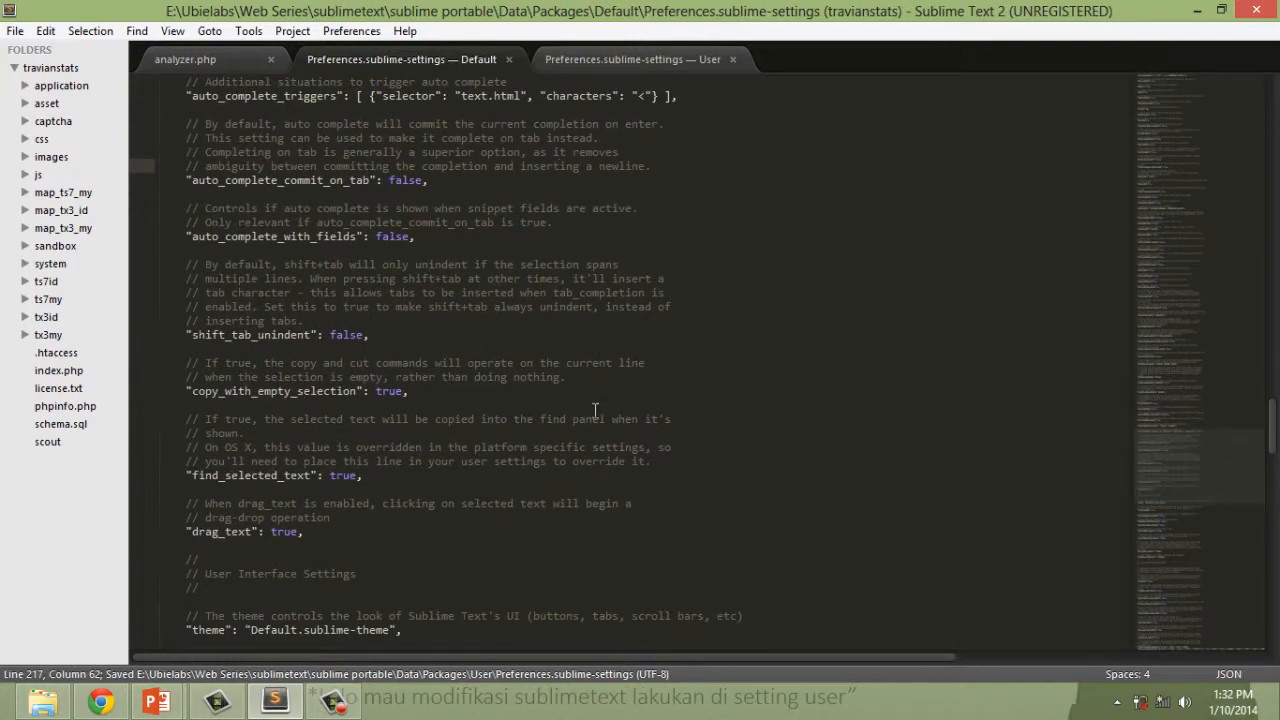
{"action": "scroll", "coordinate": [603, 400], "scroll_direction": "down", "scroll_amount": 20}
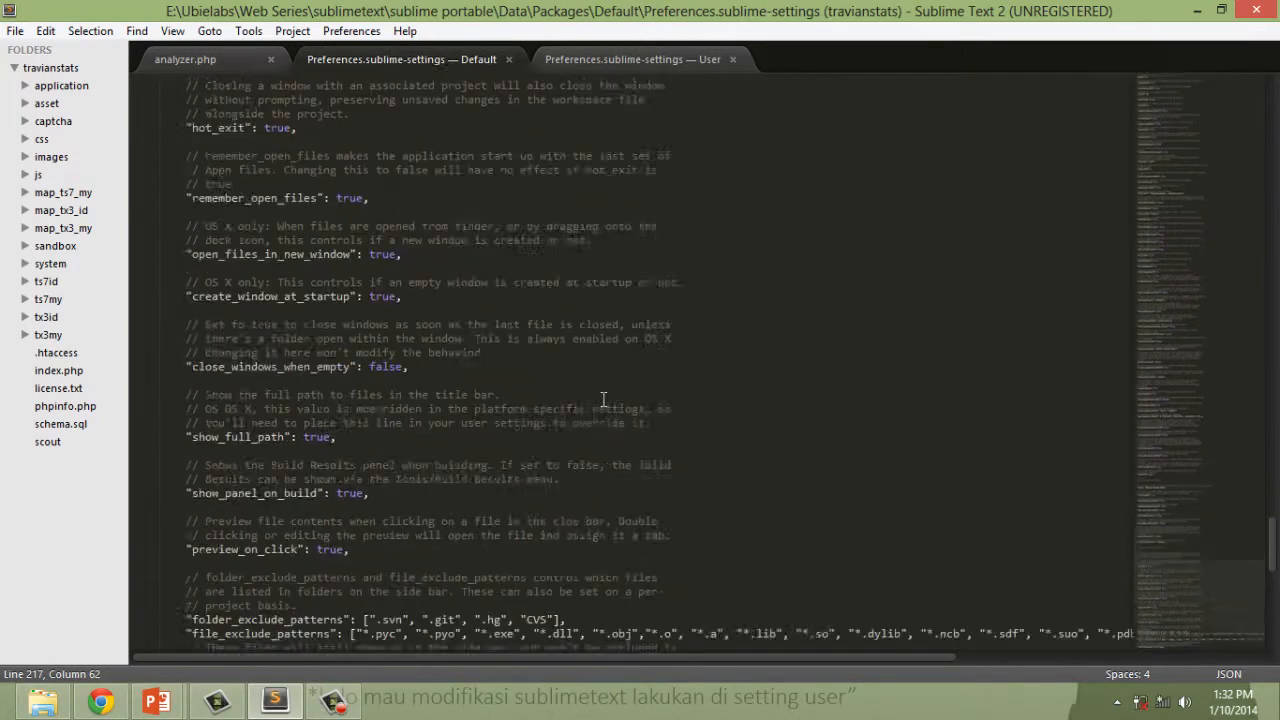
{"action": "scroll", "coordinate": [604, 400], "scroll_direction": "down", "scroll_amount": 5}
{"action": "scroll", "coordinate": [620, 396], "scroll_direction": "up", "scroll_amount": 19}
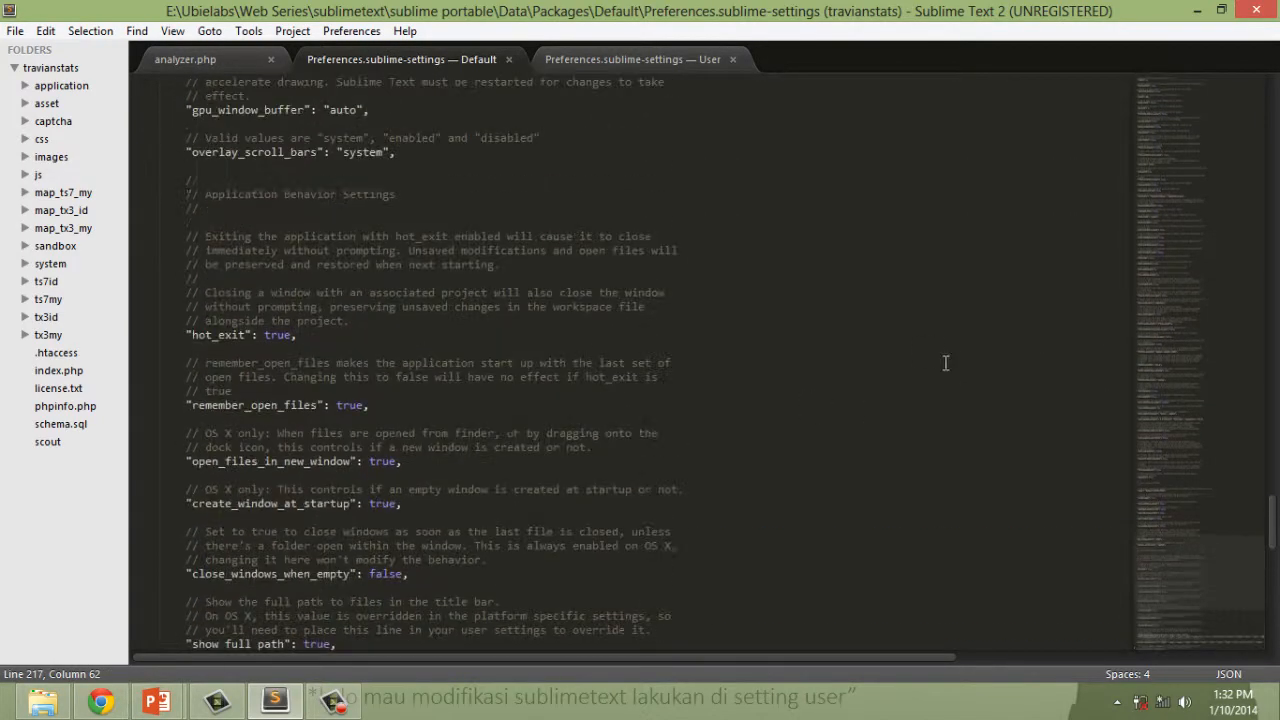
{"action": "left_click_drag", "start_coordinate": [1152, 550], "coordinate": [1169, 100]}
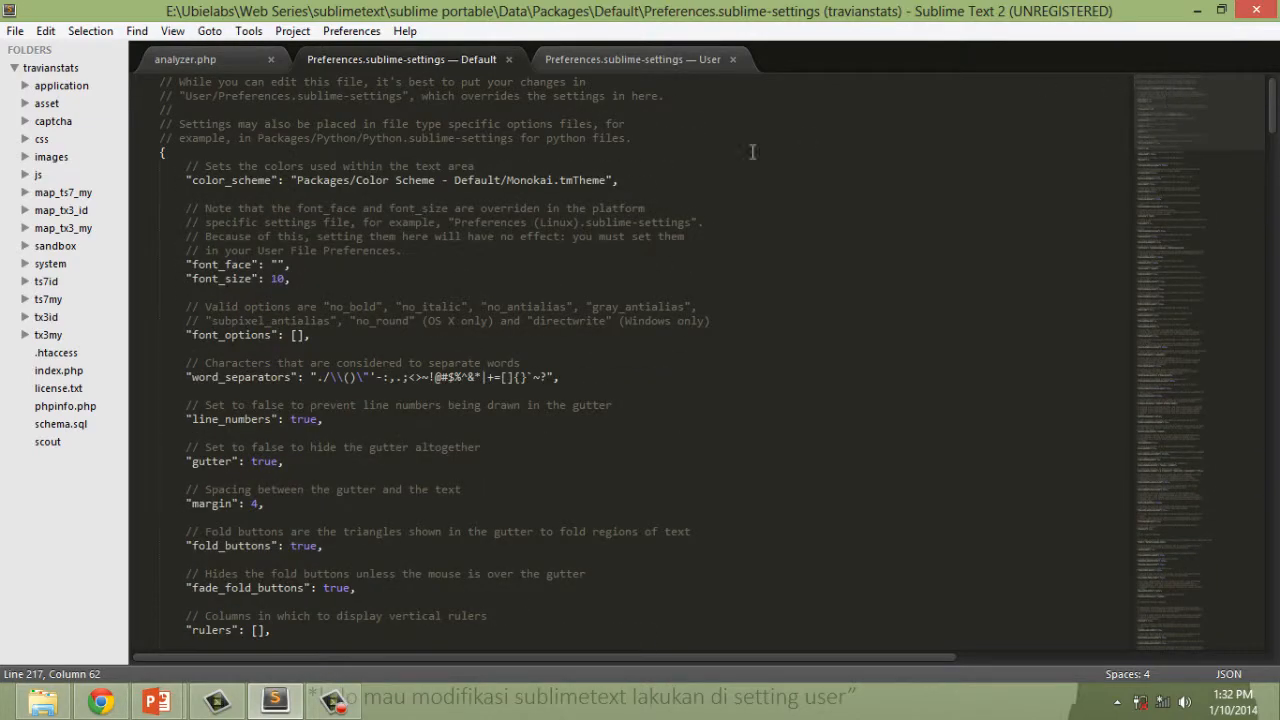
{"action": "left_click", "coordinate": [492, 285]}
{"action": "key", "text": "ctrl+s"}
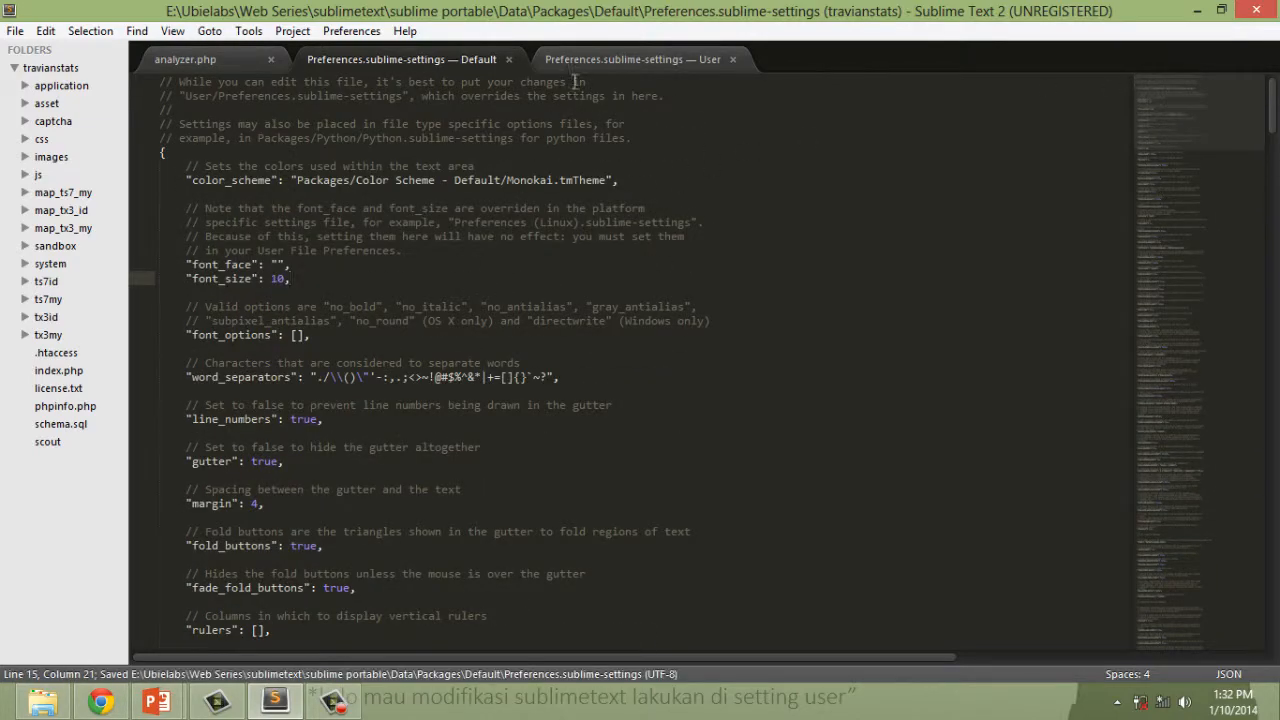
{"action": "left_click", "coordinate": [622, 62]}
{"action": "left_click", "coordinate": [369, 138]}
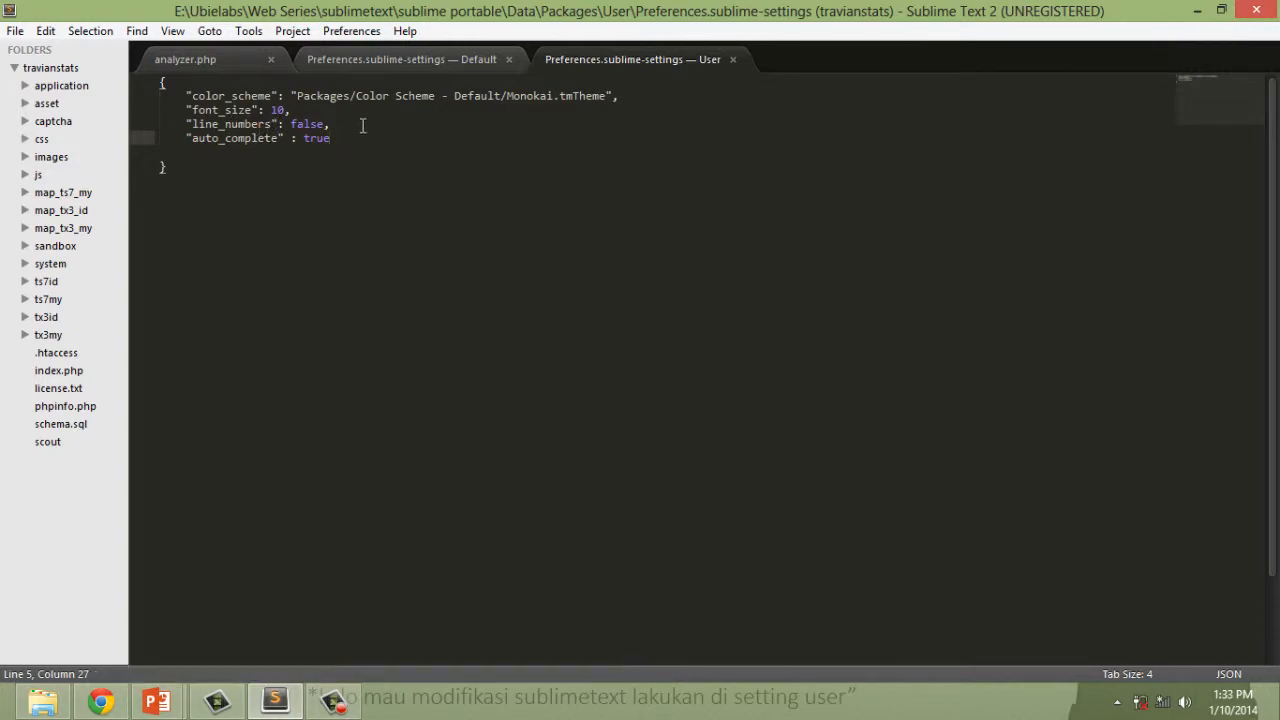
Review the default settings down to the end of the file and highlight "Vintage" in the ignored_packages entry.
{"action": "left_click", "coordinate": [393, 59]}
{"action": "scroll", "coordinate": [539, 252], "scroll_direction": "down", "scroll_amount": 20}
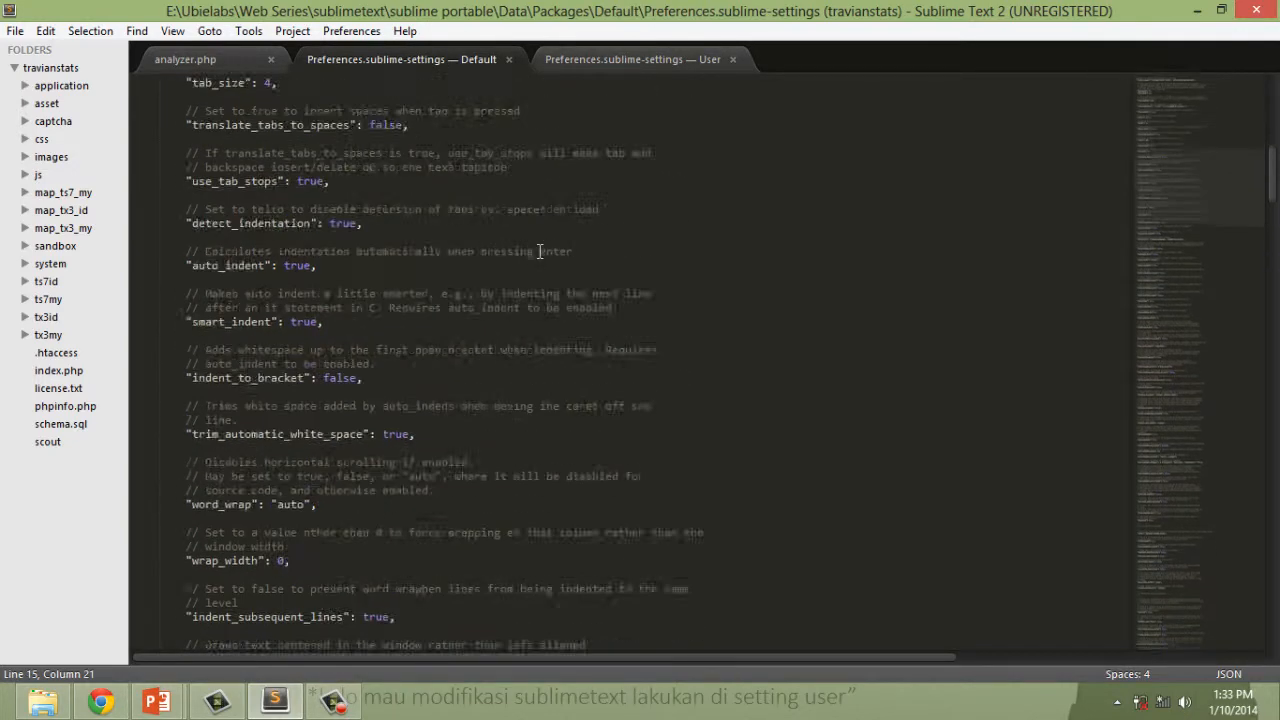
{"action": "scroll", "coordinate": [539, 252], "scroll_direction": "down", "scroll_amount": 20}
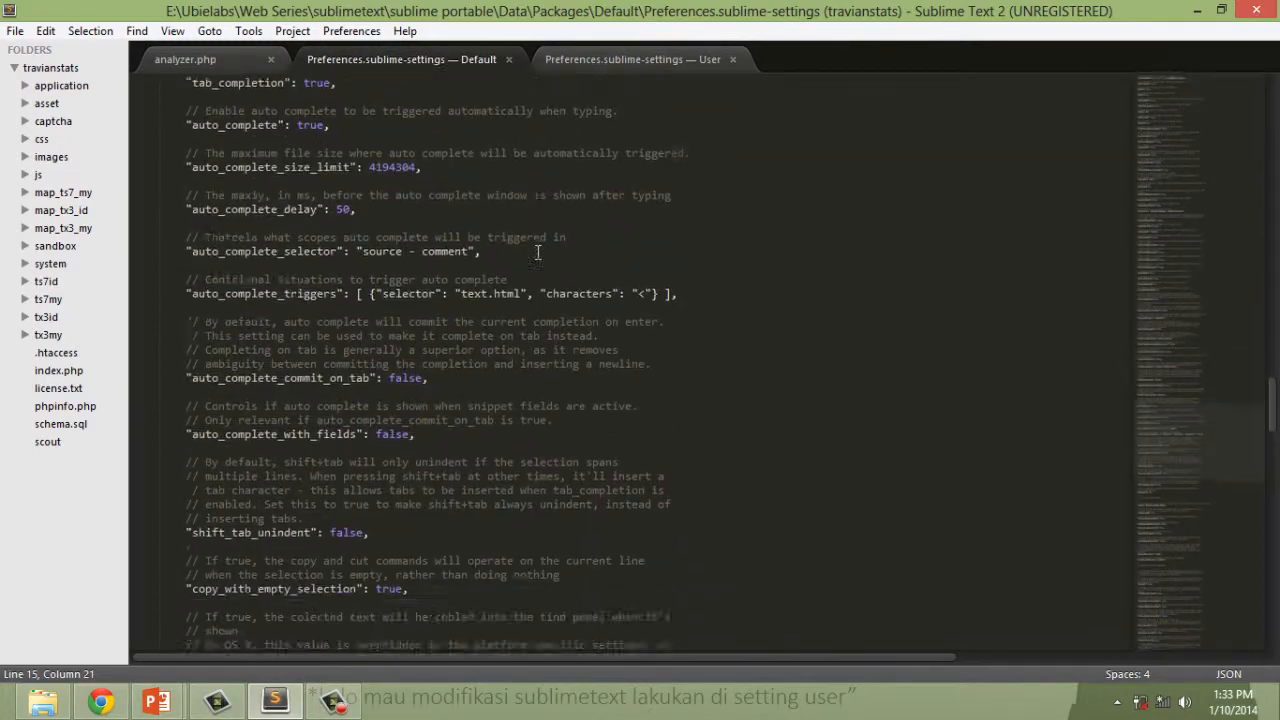
{"action": "scroll", "coordinate": [539, 252], "scroll_direction": "down", "scroll_amount": 20}
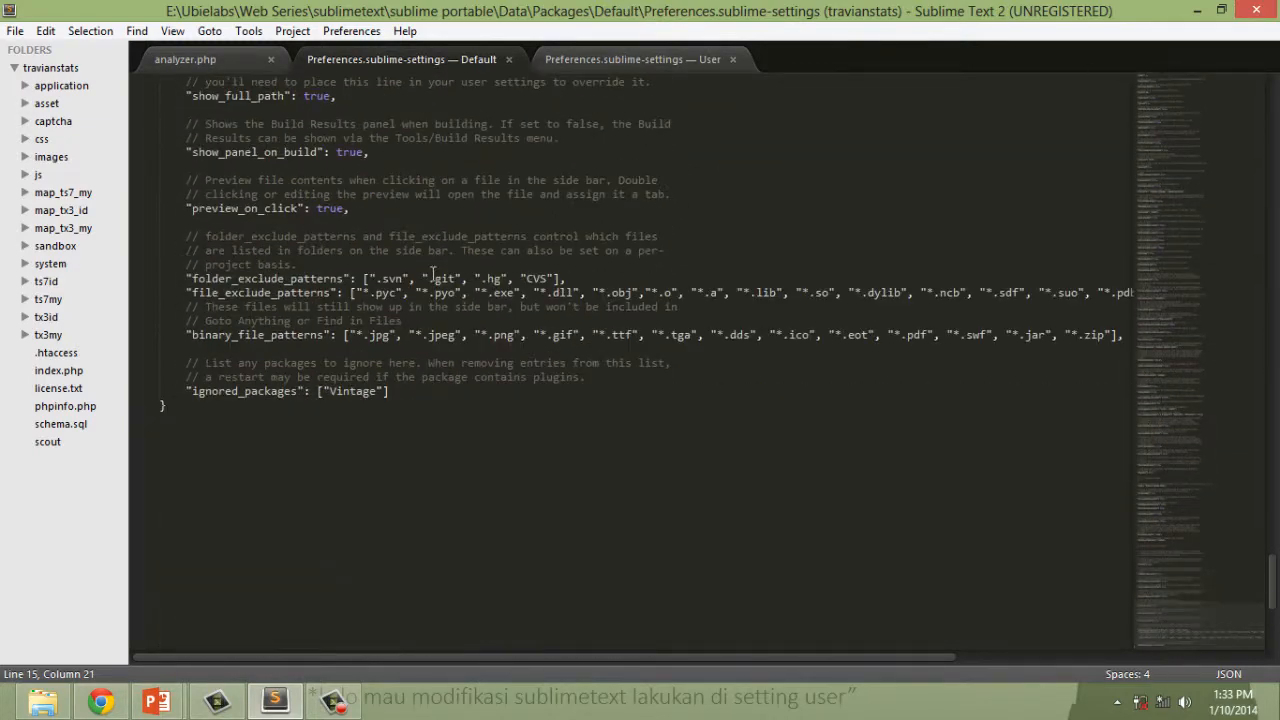
{"action": "double_click", "coordinate": [340, 394]}
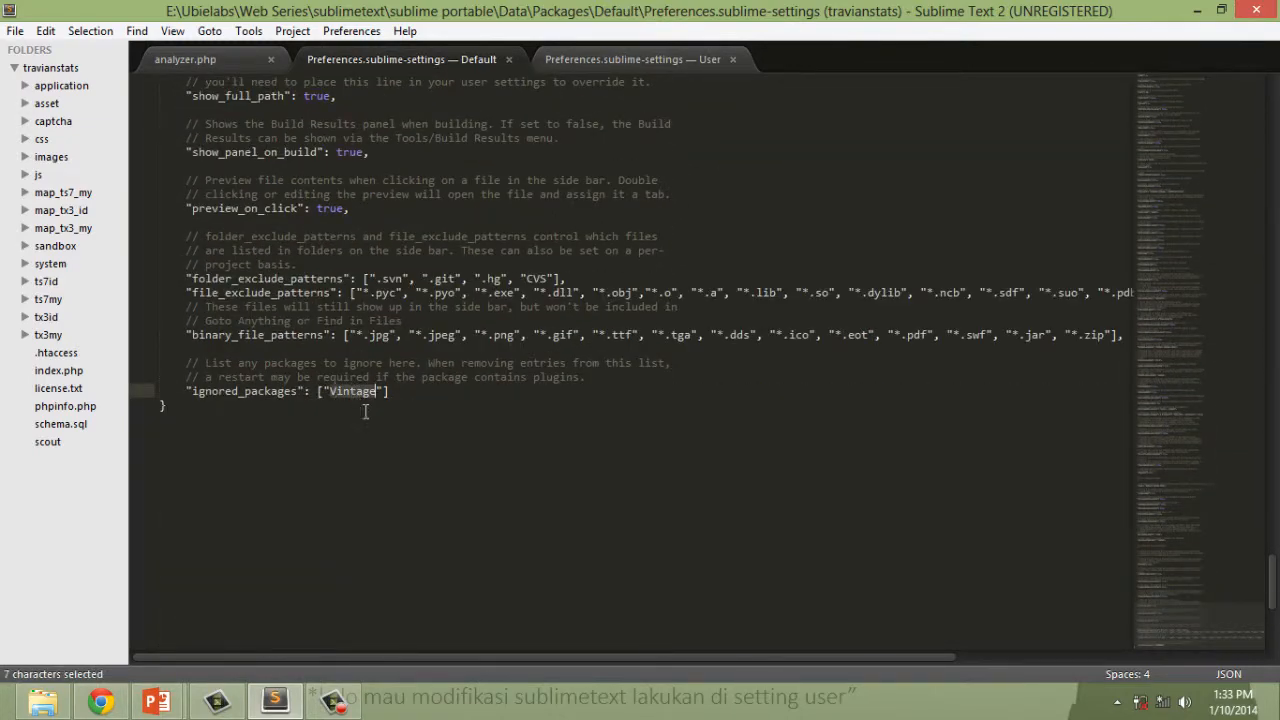
{"action": "double_click", "coordinate": [369, 402]}
{"action": "double_click", "coordinate": [371, 391]}
{"action": "key", "text": "ctrl+s"}
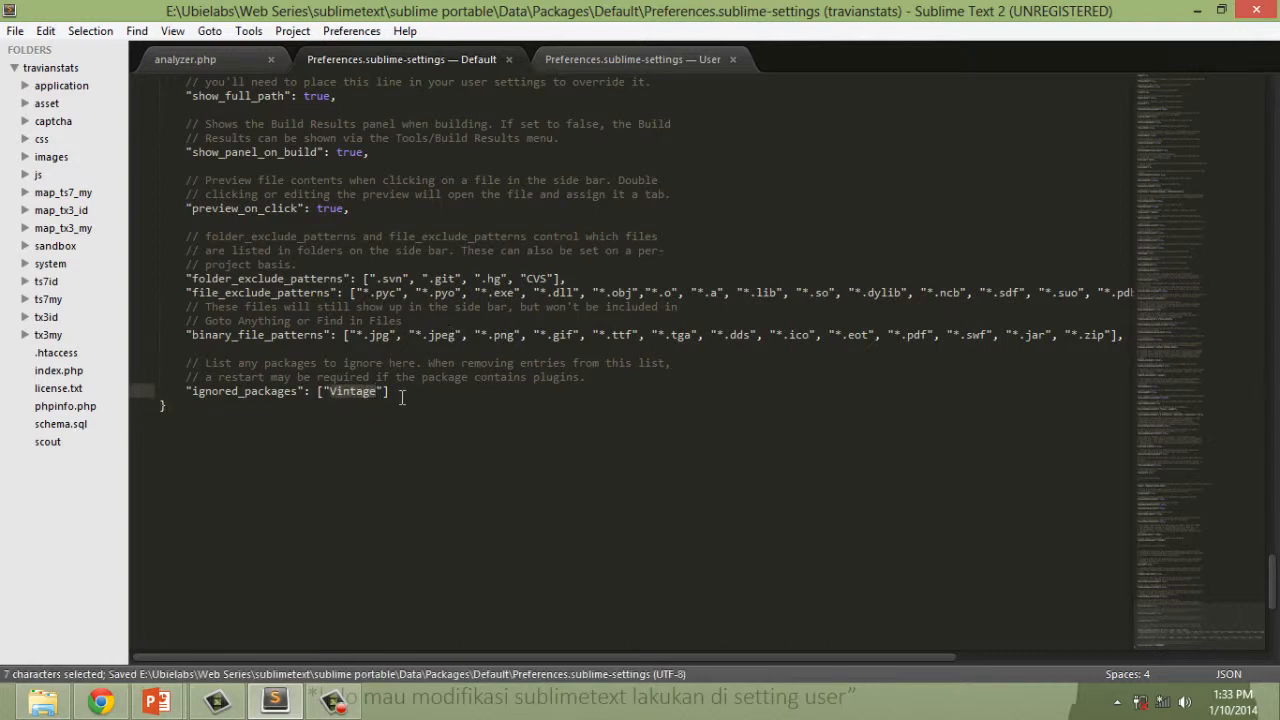
{"action": "left_click", "coordinate": [401, 397]}
Return to the user settings file, place the cursor on the blank line below auto_complete, and save.
{"action": "left_click", "coordinate": [590, 66]}
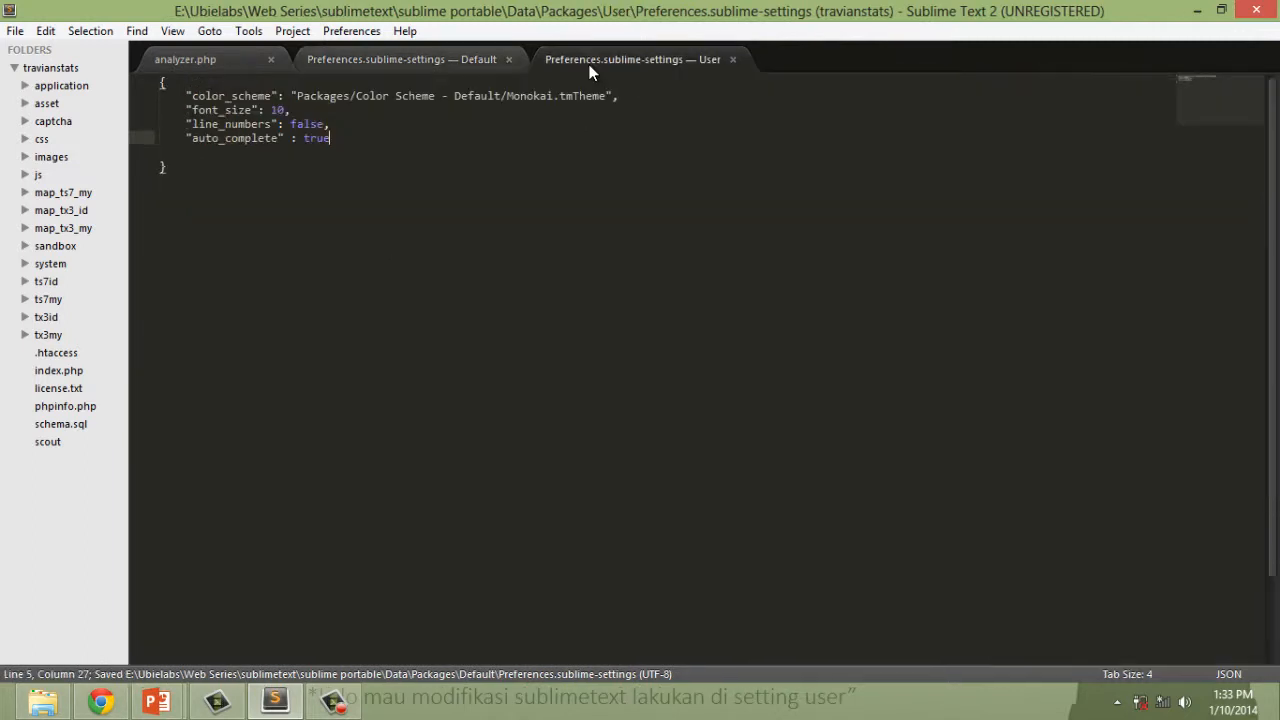
{"action": "left_click", "coordinate": [379, 149]}
{"action": "key", "text": "ctrl+s"}
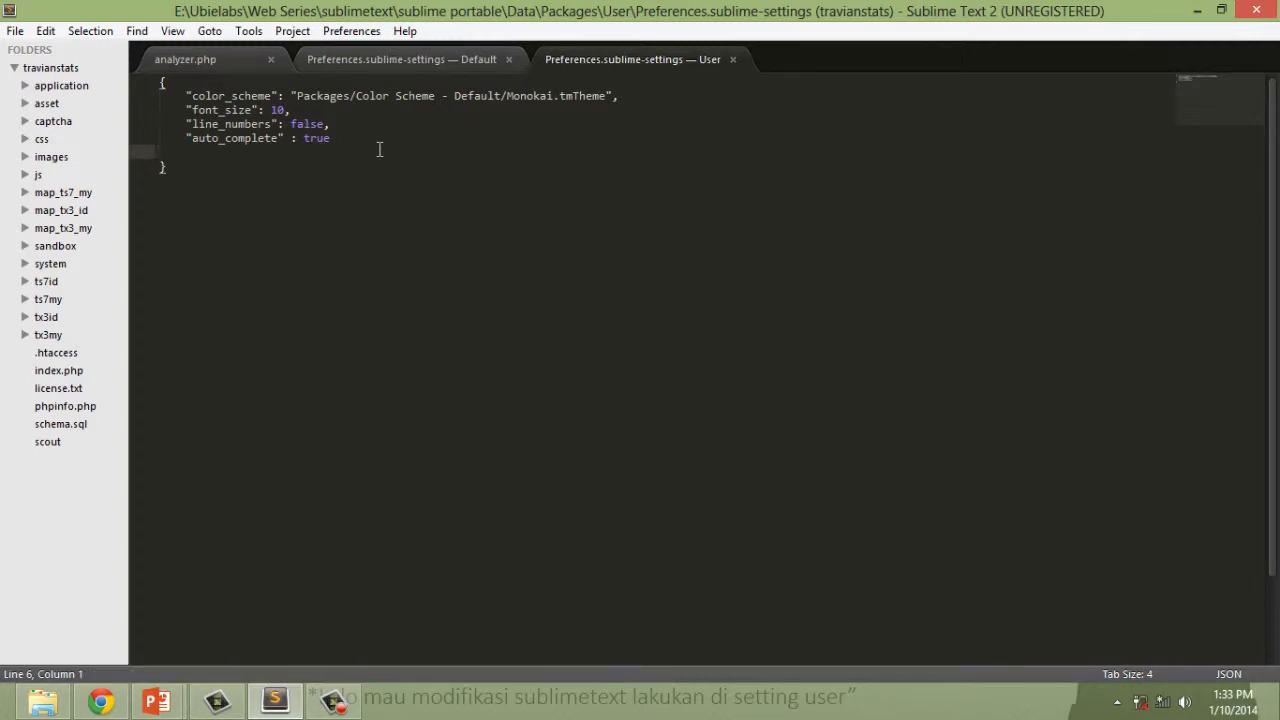
{"action": "left_click", "coordinate": [380, 162]}
{"action": "left_click", "coordinate": [373, 151]}
{"action": "key", "text": "ctrl+s"}
Highlight the whole "ignored_packages": ["Vintage"] entry in the default settings file, and return to the user settings file.
{"action": "left_click", "coordinate": [412, 62]}
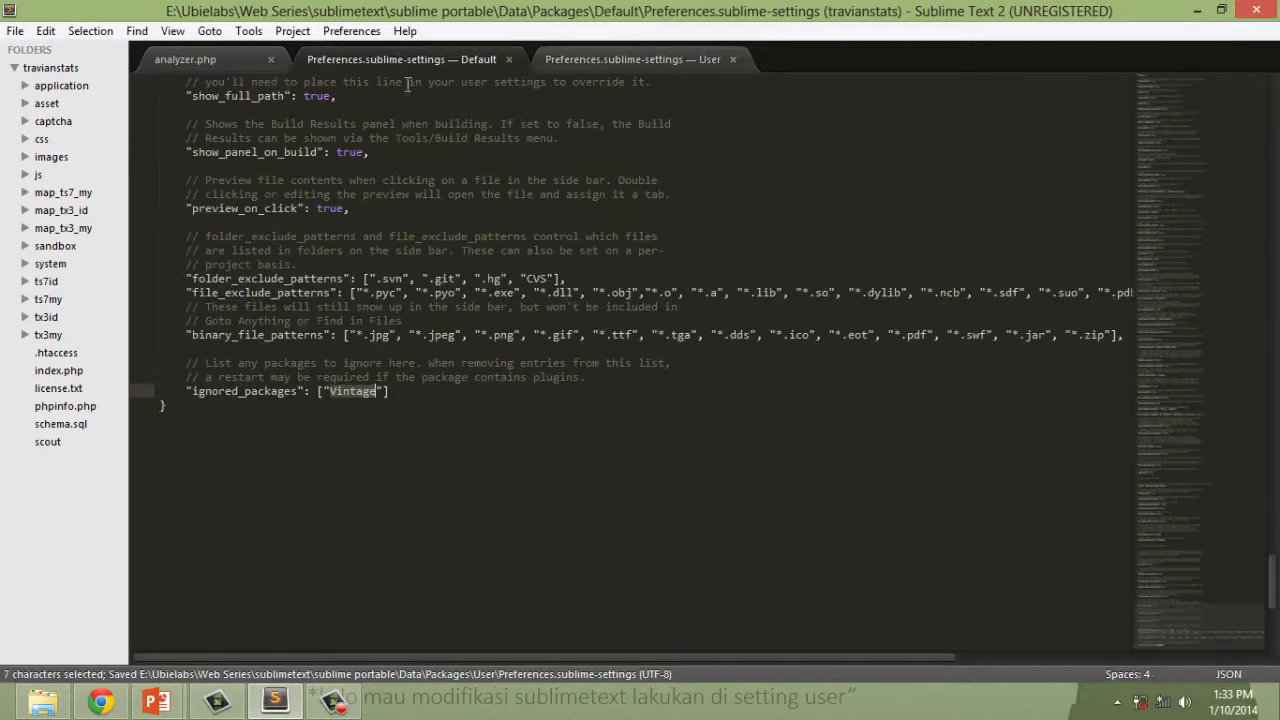
{"action": "left_click", "coordinate": [395, 392]}
{"action": "left_click_drag", "start_coordinate": [398, 392], "coordinate": [185, 389]}
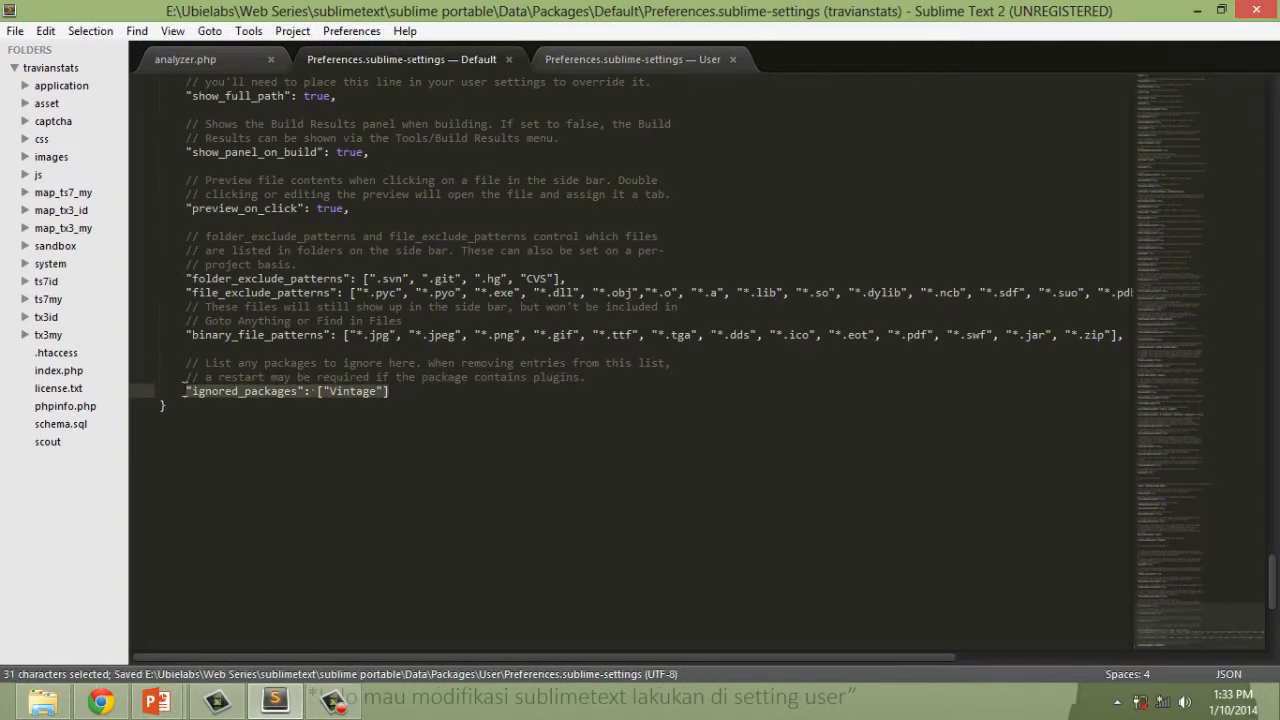
{"action": "left_click", "coordinate": [569, 389]}
{"action": "left_click", "coordinate": [608, 56]}
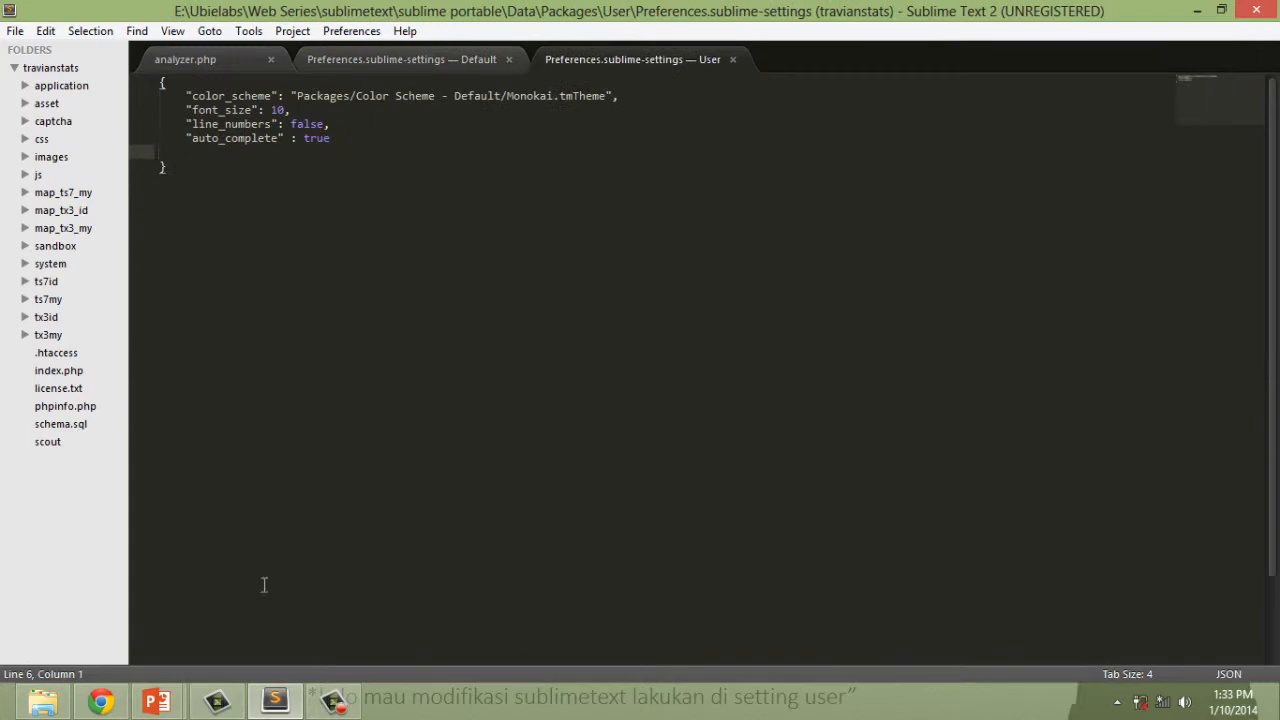
Switch to the PowerPoint slideshow and advance past the File Config slide.
{"action": "left_click", "coordinate": [296, 650]}
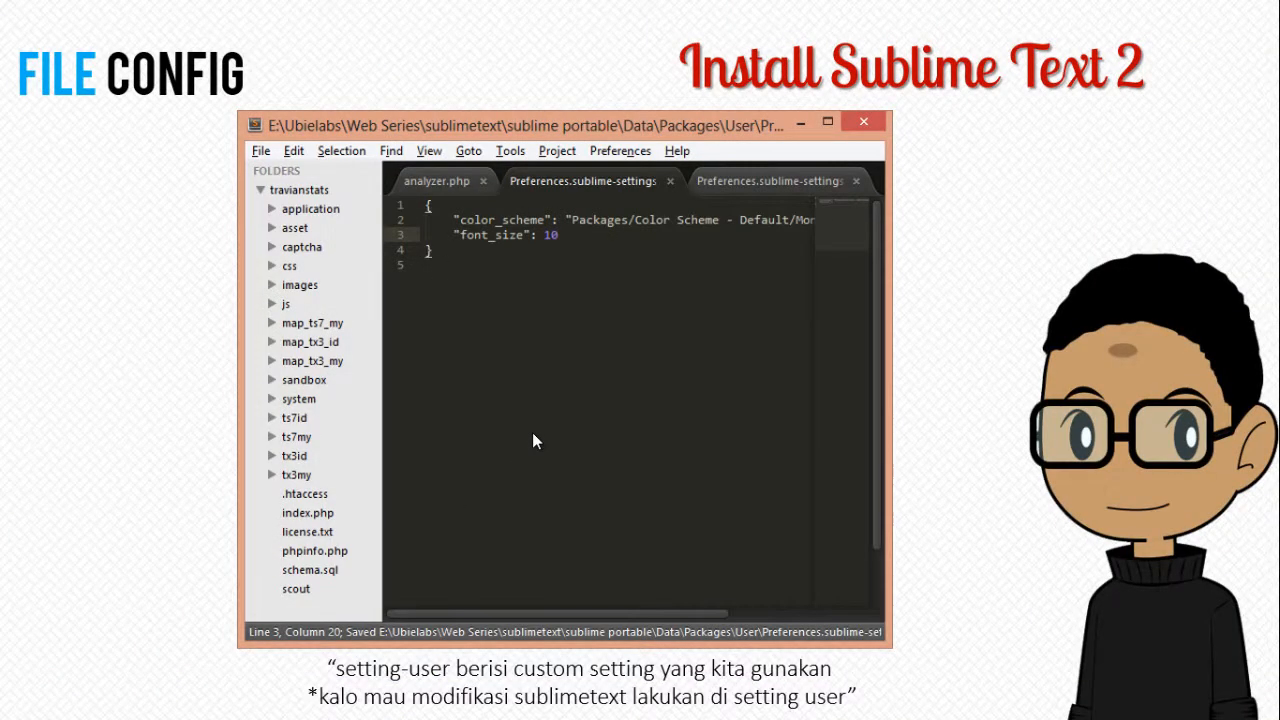
{"action": "left_click", "coordinate": [532, 441]}
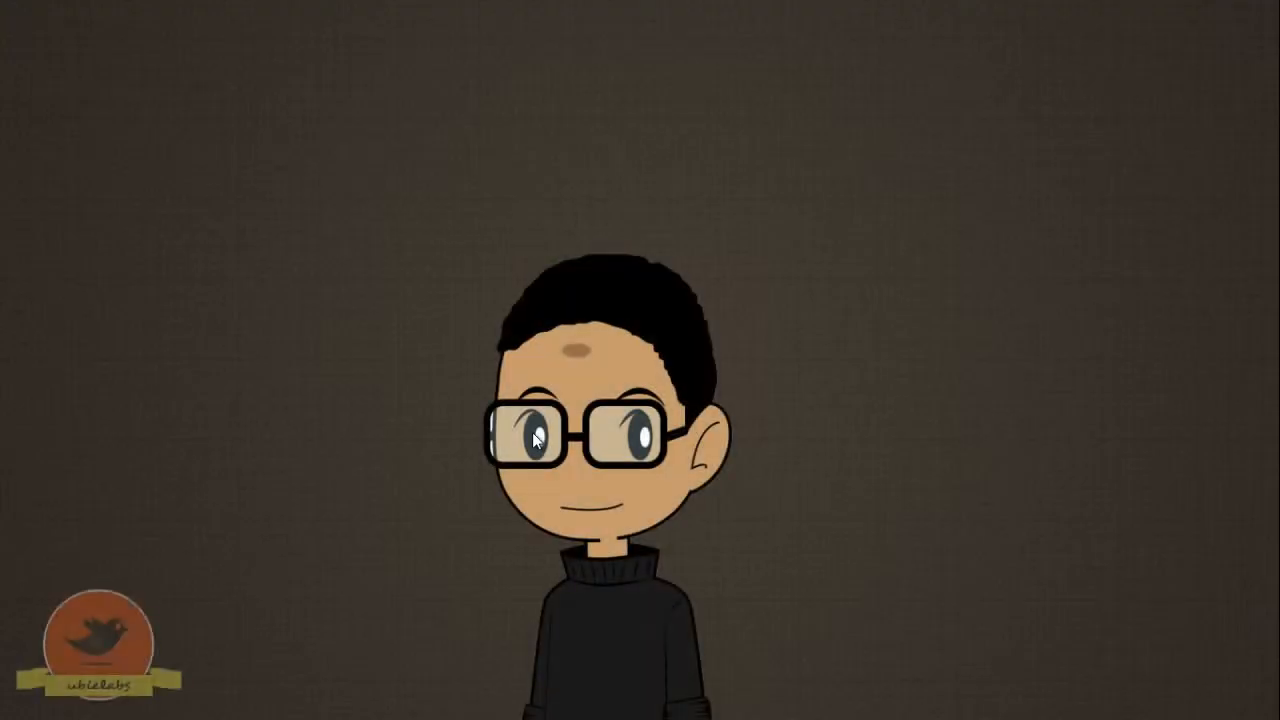